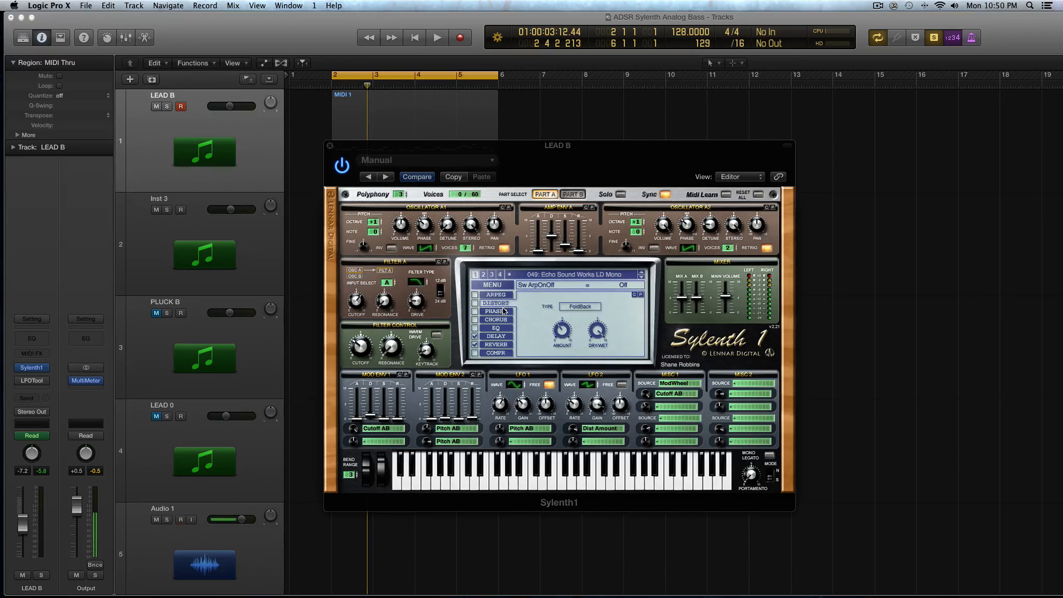
Step: Look through the phaser, chorus, EQ, delay, reverb, compressor and arpeggiator pages of the effects section
click(497, 312)
click(501, 319)
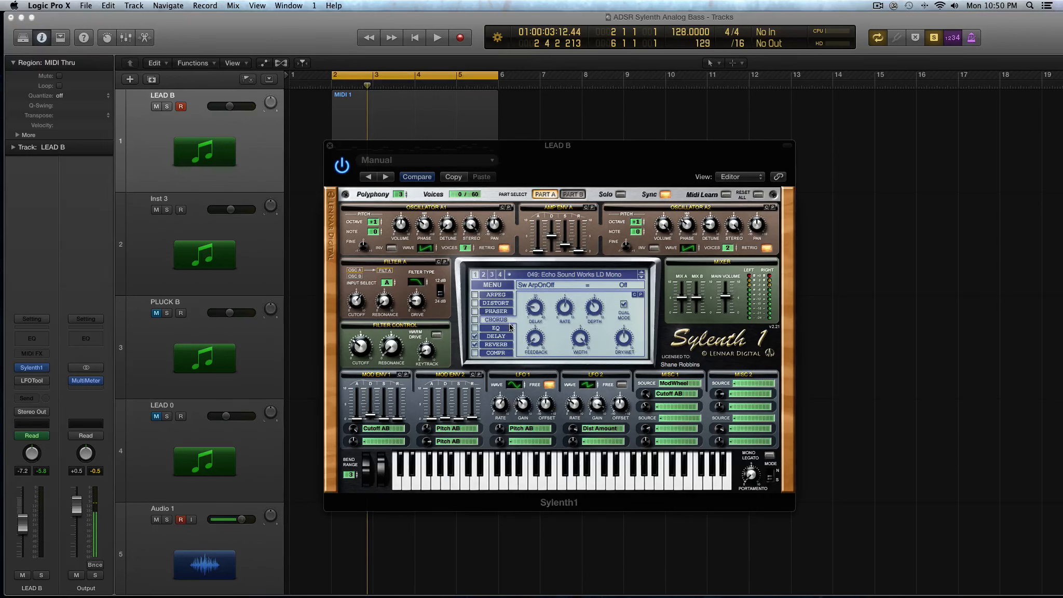
click(511, 327)
click(506, 336)
click(504, 344)
click(503, 353)
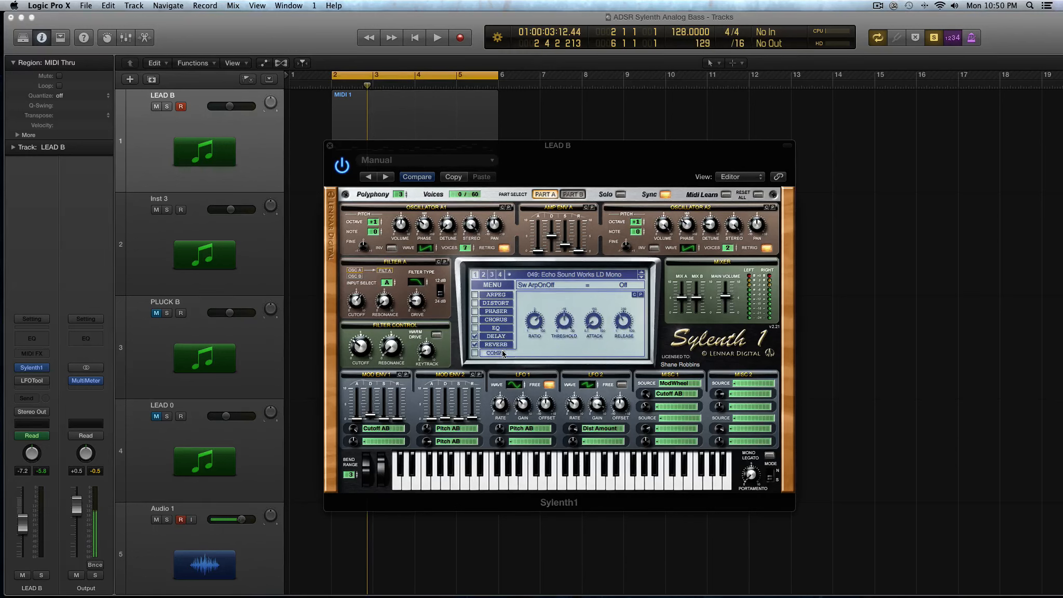
click(497, 295)
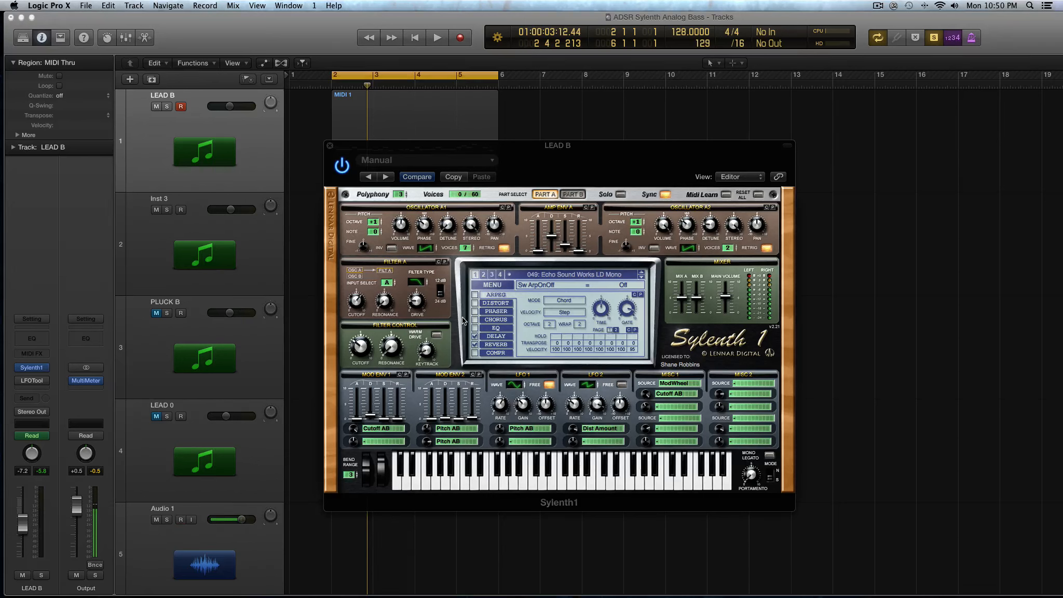
Step: Briefly enable the arpeggiator, distortion, phaser, chorus and EQ, and switch them all back off
click(474, 295)
click(475, 302)
click(475, 311)
click(475, 329)
click(475, 321)
click(475, 321)
click(476, 328)
click(475, 311)
click(475, 303)
click(475, 295)
Step: Enable the arpeggiator in Up mode and set its wrap to 0
click(492, 300)
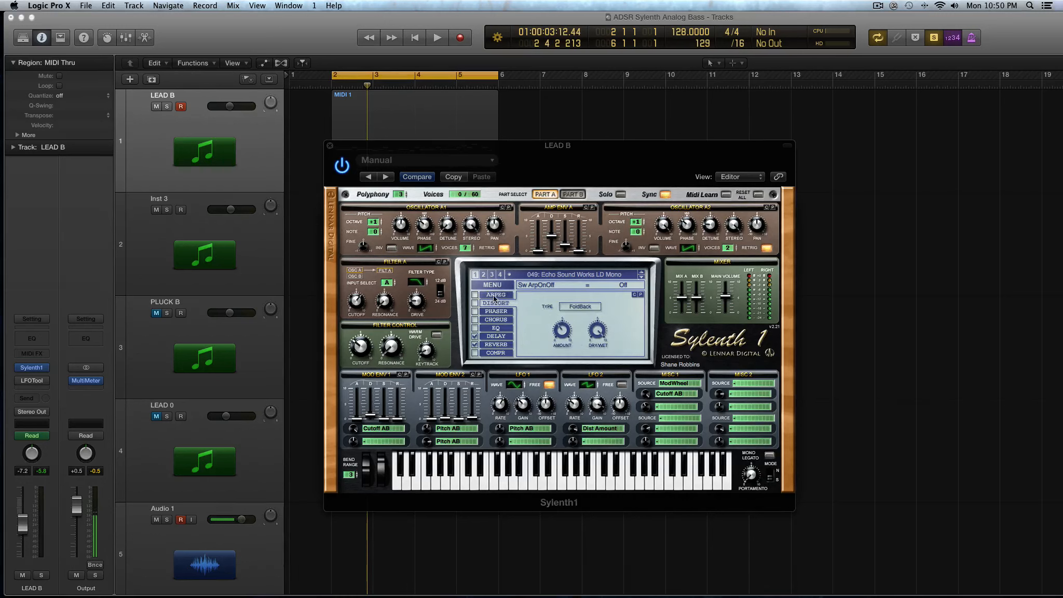
click(486, 295)
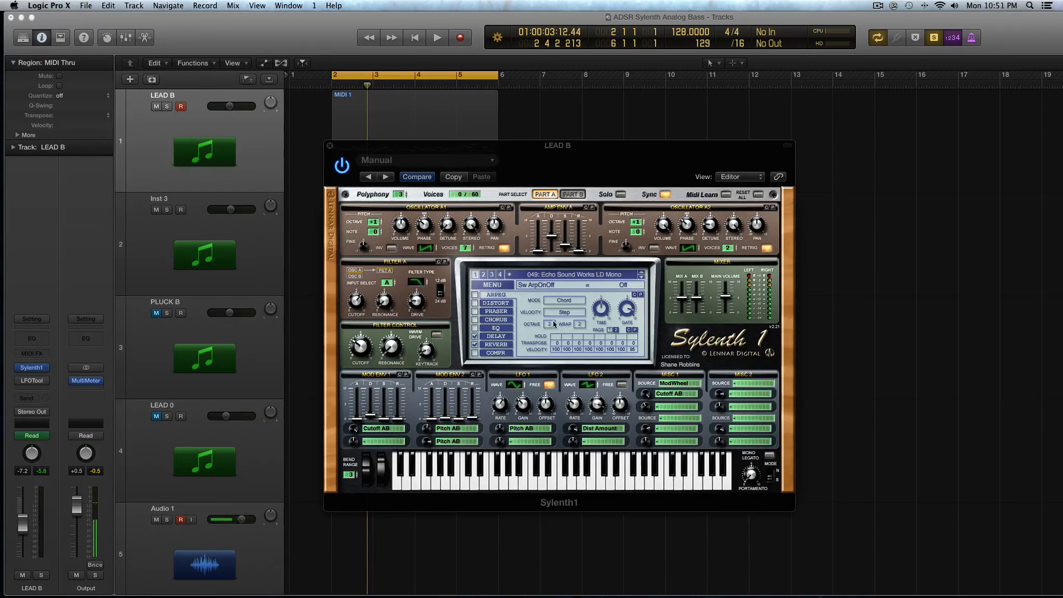
click(560, 301)
click(561, 308)
click(475, 295)
drag(582, 326, 583, 337)
Step: Examine the available arpeggiator modes without changing the current one
click(572, 296)
click(536, 304)
click(551, 302)
click(526, 306)
click(560, 302)
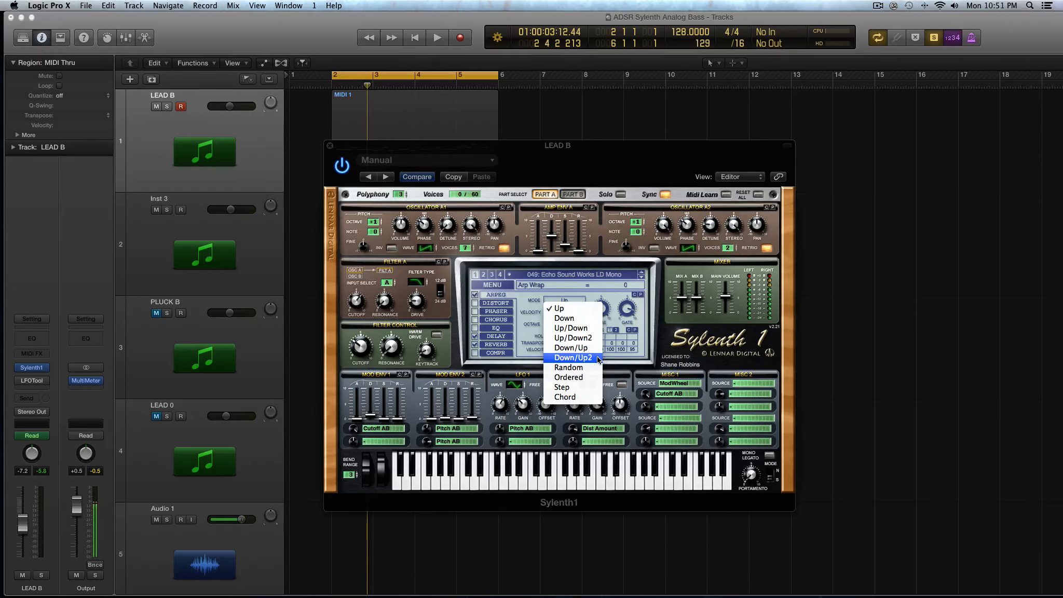
click(527, 352)
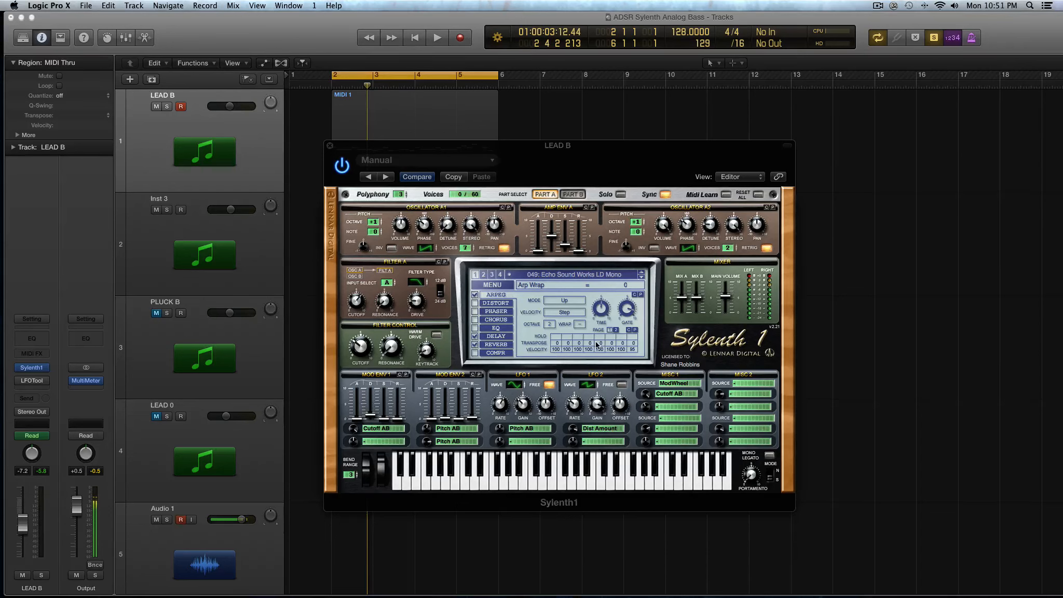
click(564, 302)
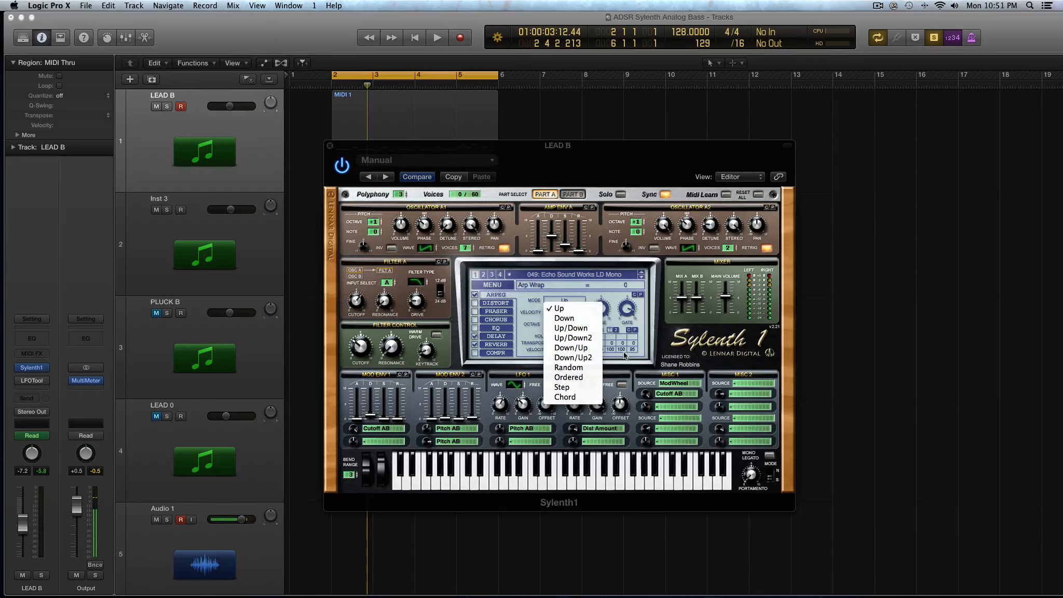
click(559, 313)
click(533, 310)
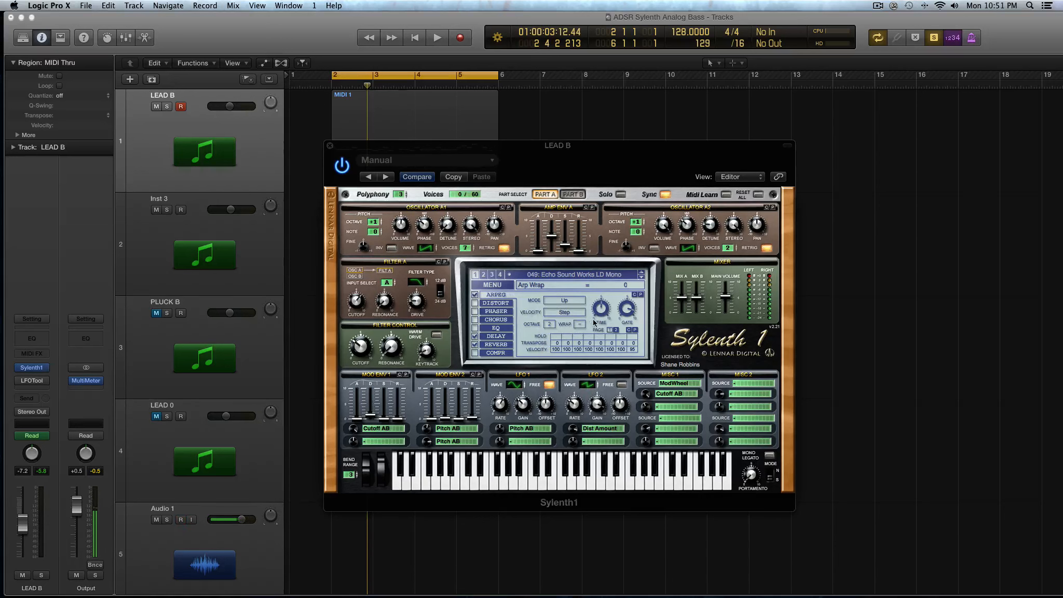
click(564, 301)
click(511, 299)
Step: Set the arpeggiator mode to Down and raise its octave range to 4
click(565, 301)
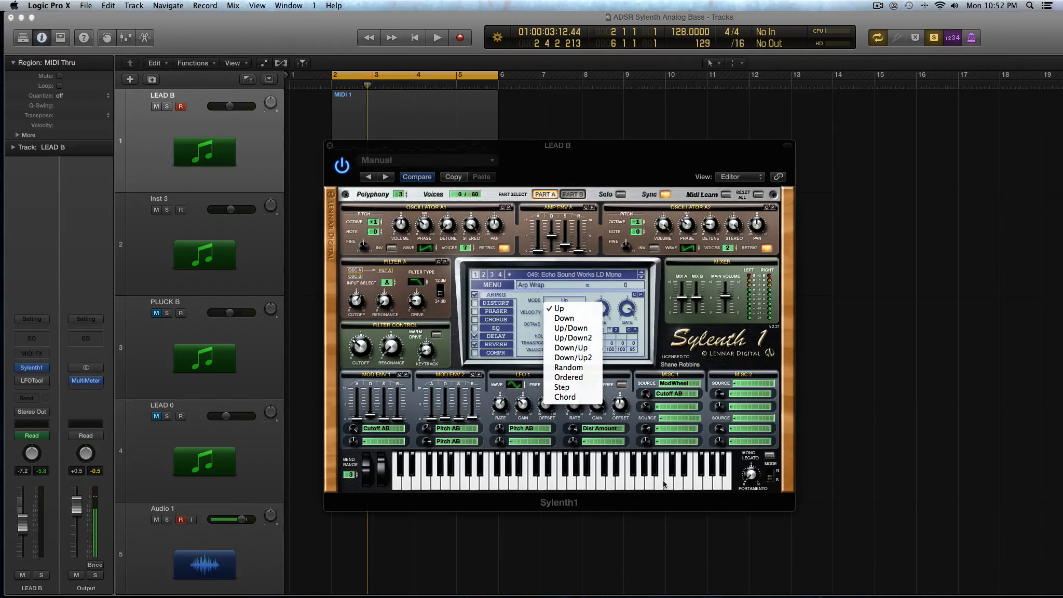
click(561, 319)
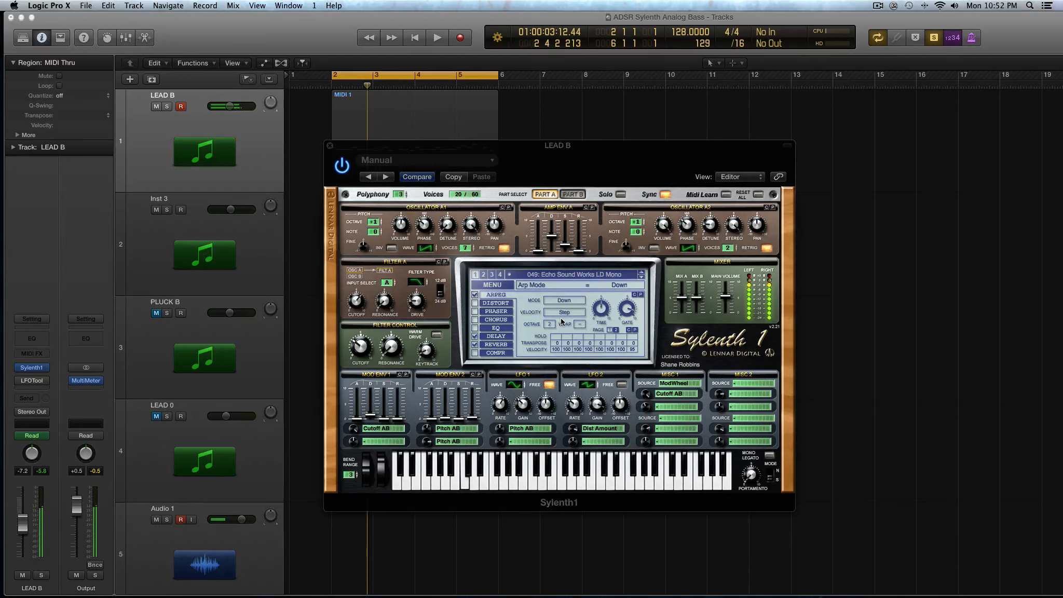
click(551, 324)
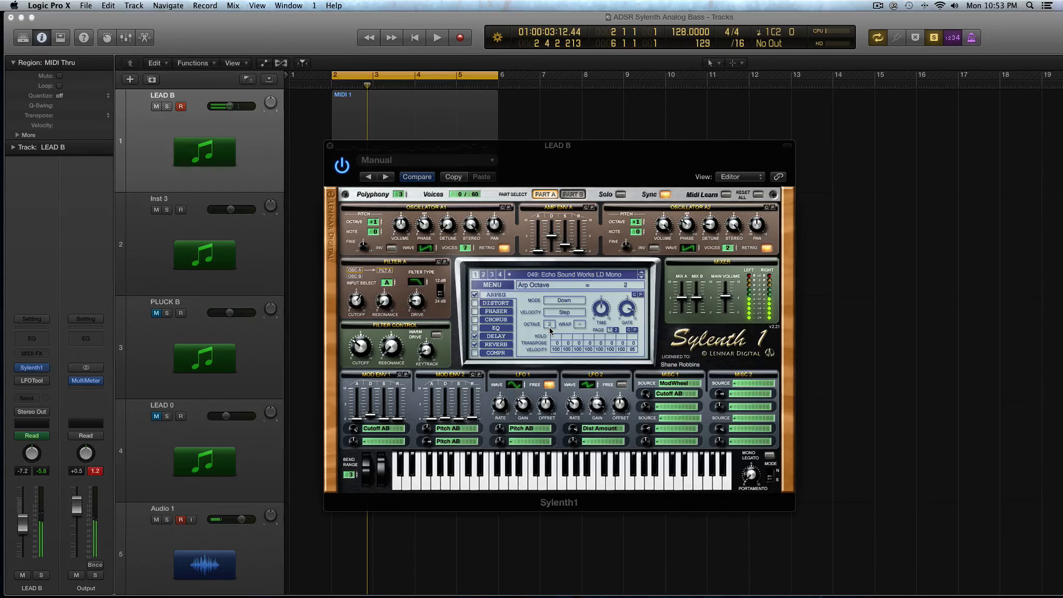
drag(550, 330, 557, 313)
Step: Set the arpeggiator velocity to Key and its mode to Up/Down
click(557, 313)
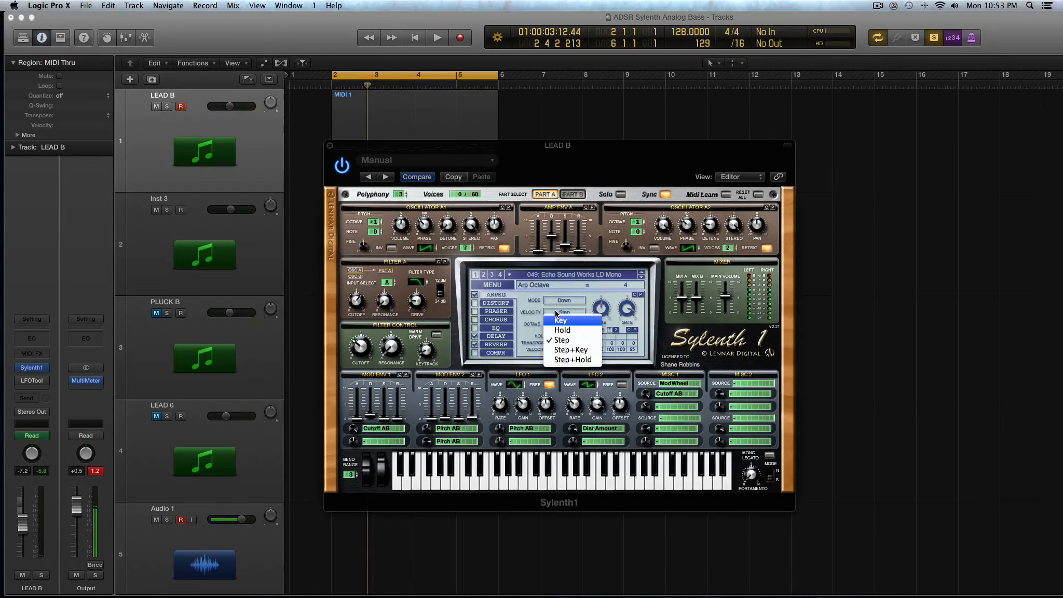
click(559, 324)
click(560, 300)
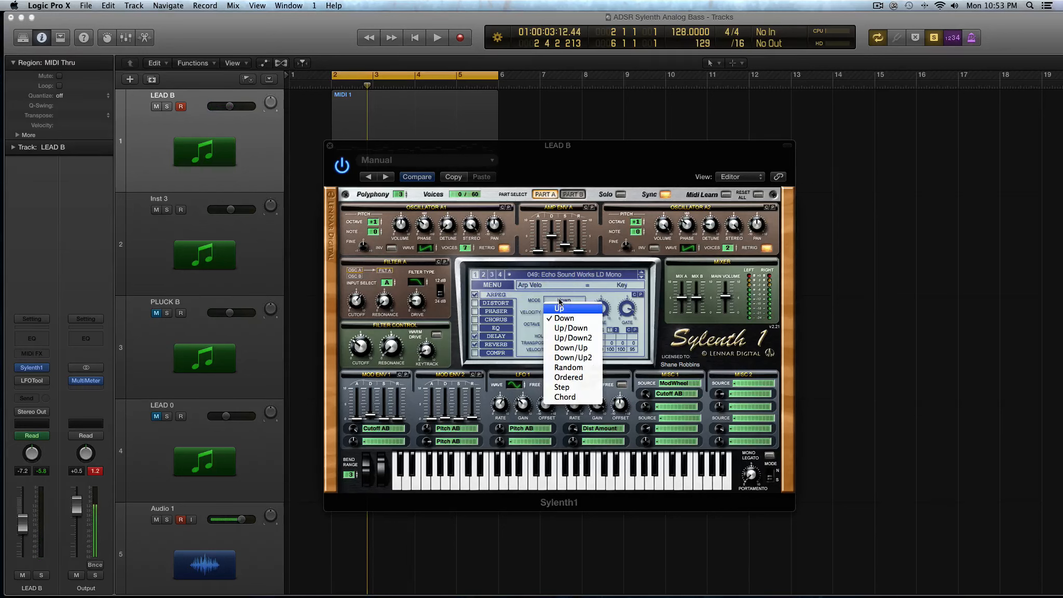
click(565, 328)
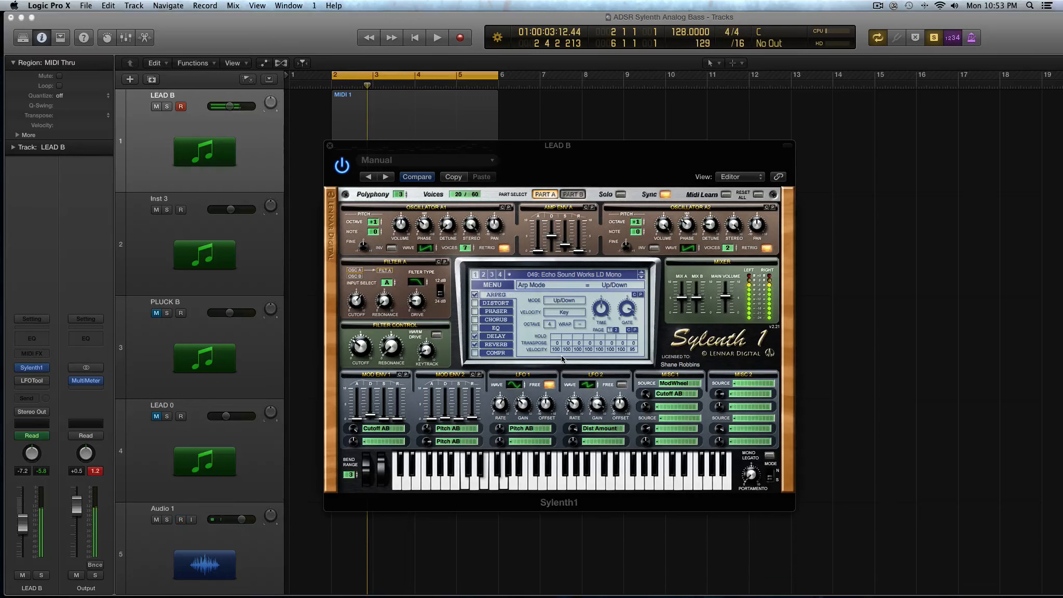
Step: Reduce the arpeggiator octave range to 2 and switch the mode to Up/Down2
drag(550, 328, 552, 347)
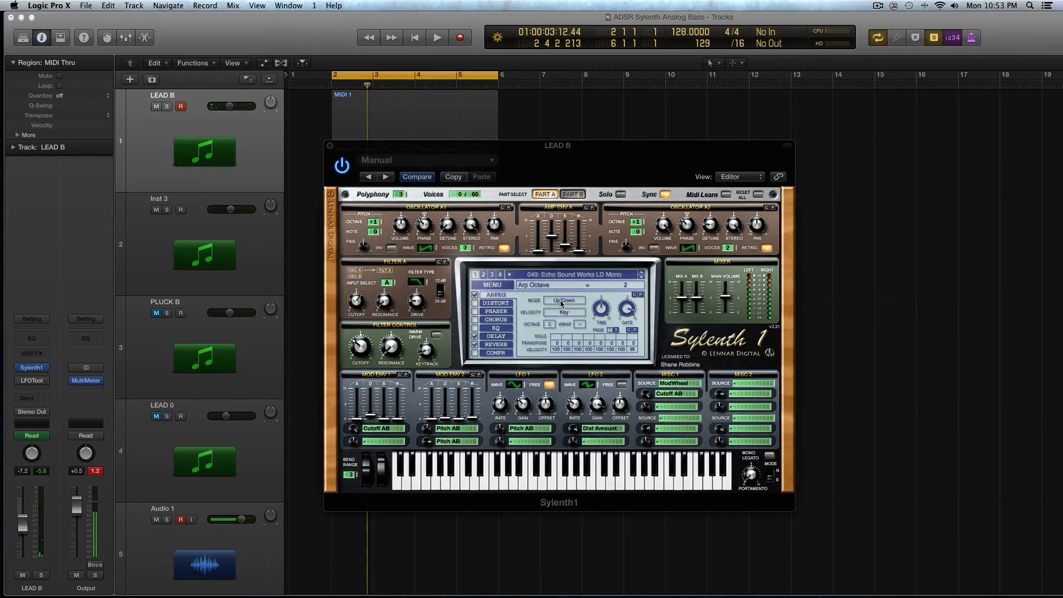
click(560, 303)
click(568, 338)
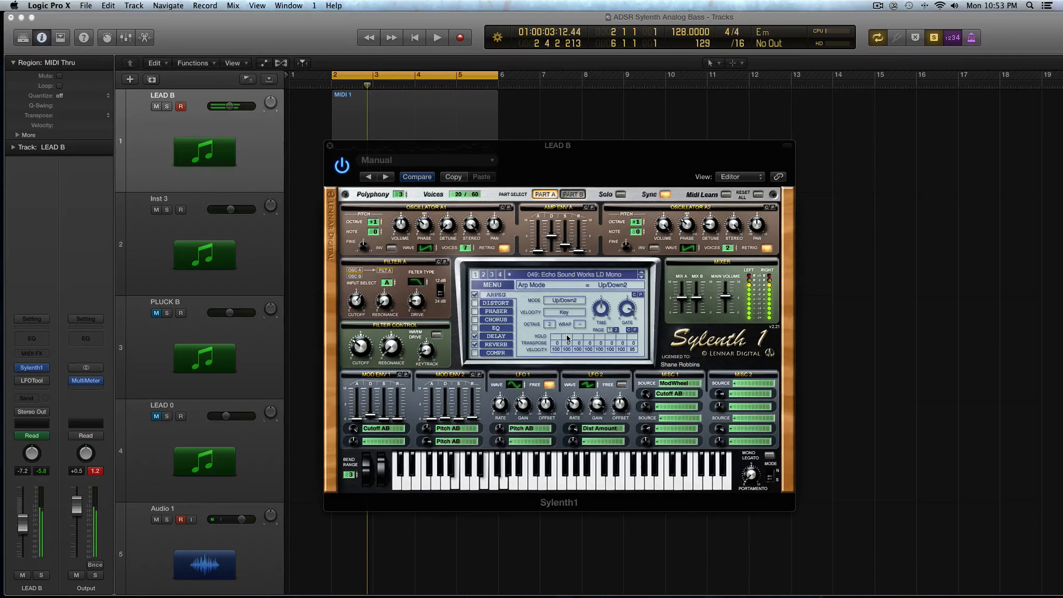
Step: Audition the Down/Up and Down/Up2 arpeggiator modes
click(564, 300)
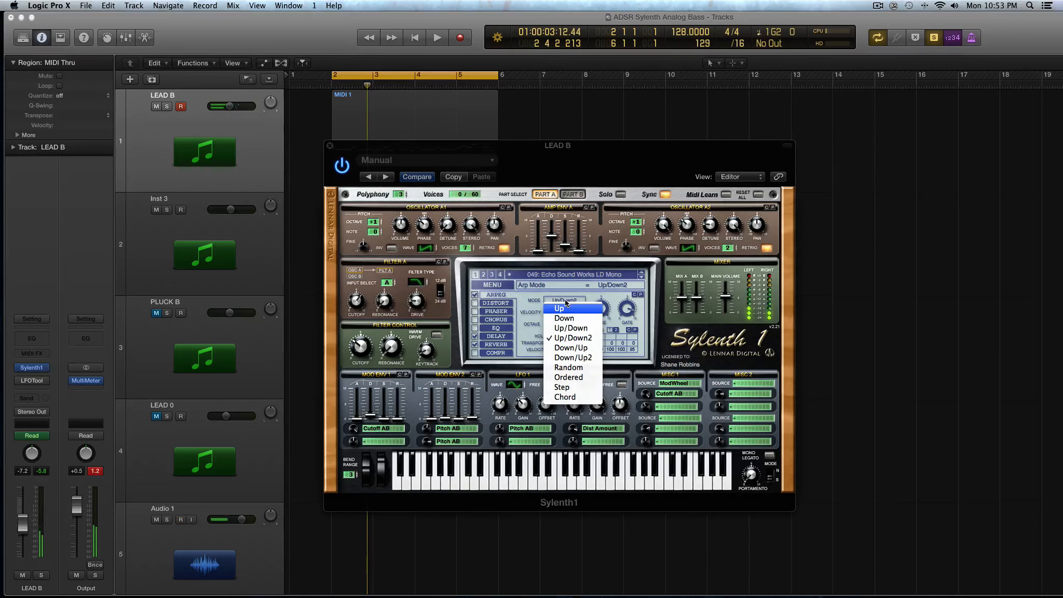
click(579, 348)
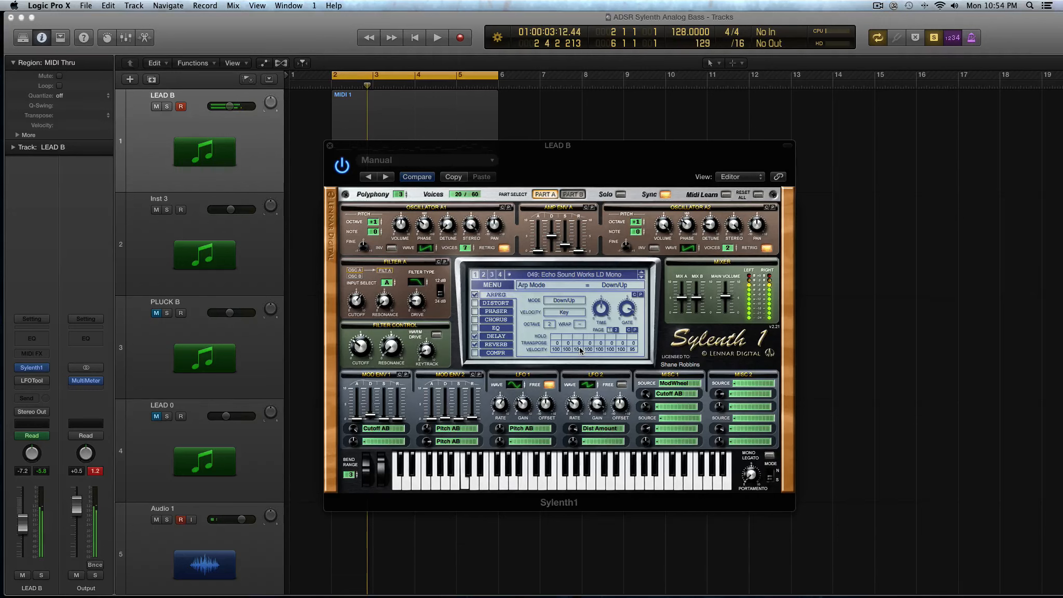
click(553, 303)
click(570, 357)
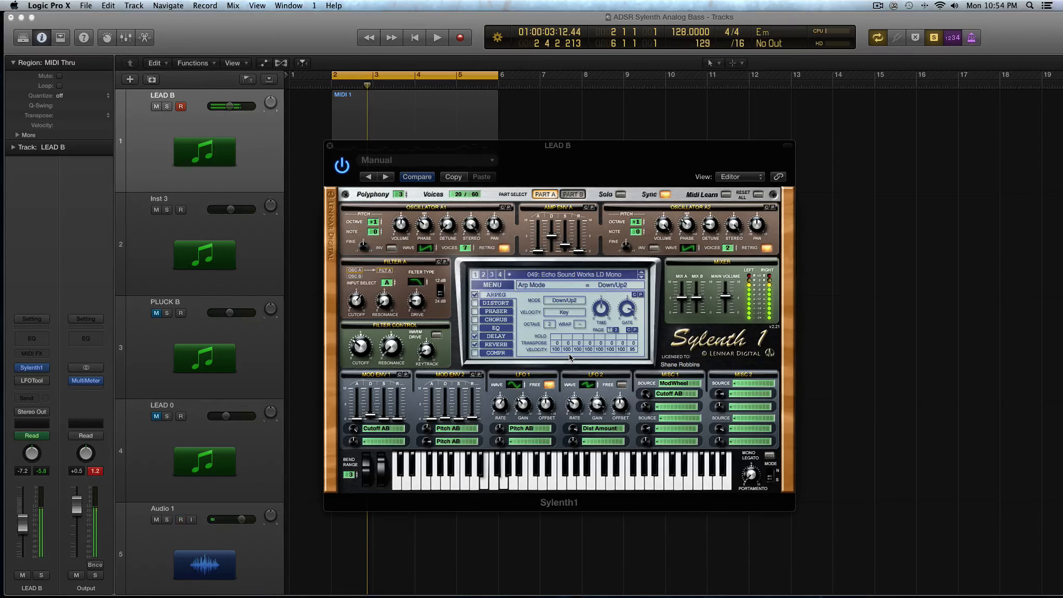
Step: Audition the Random arpeggiator mode and switch to Ordered
click(560, 304)
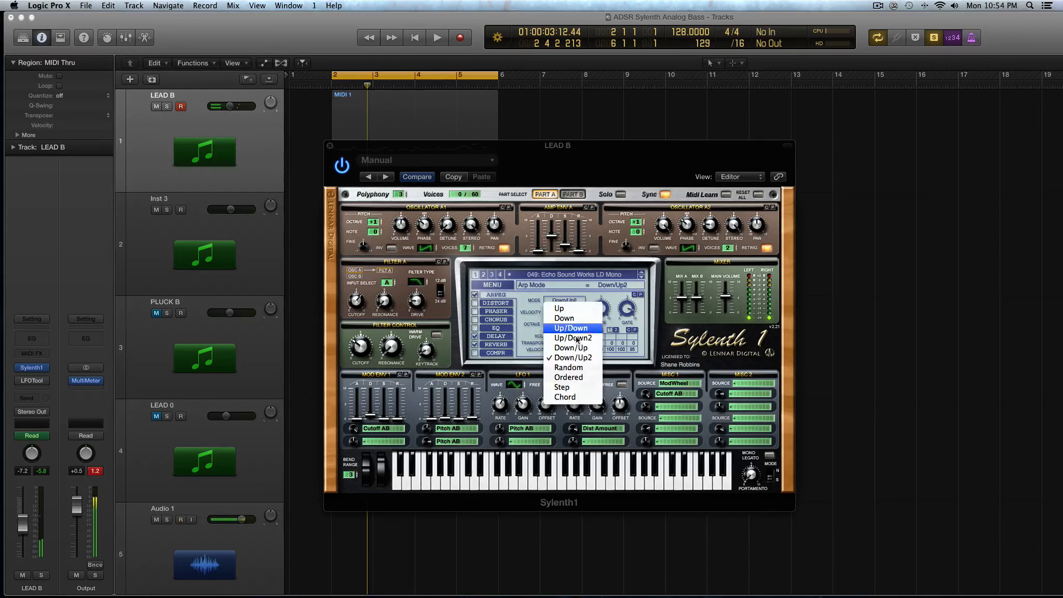
click(582, 366)
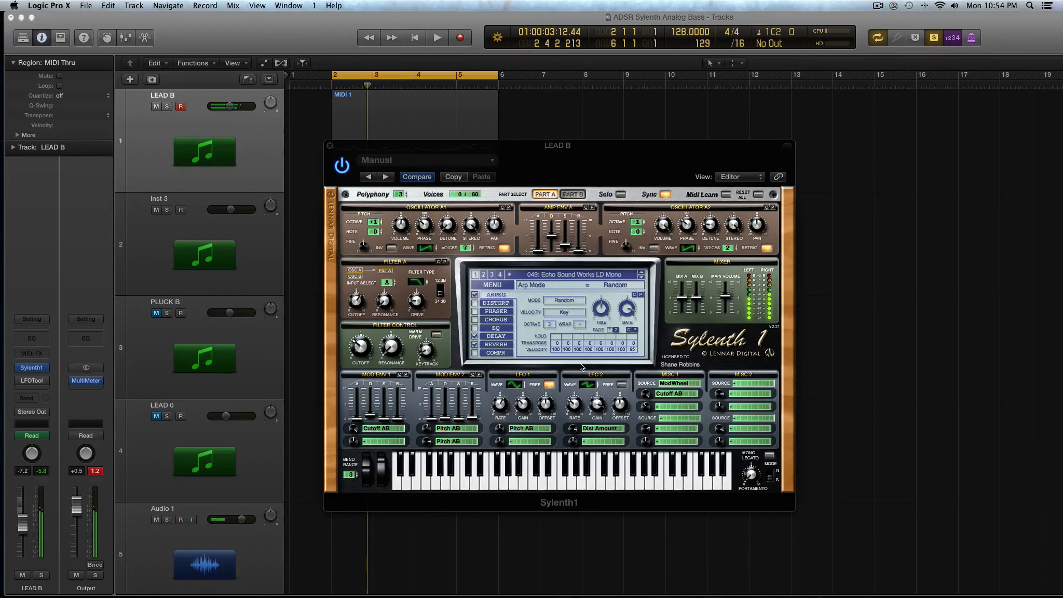
click(558, 304)
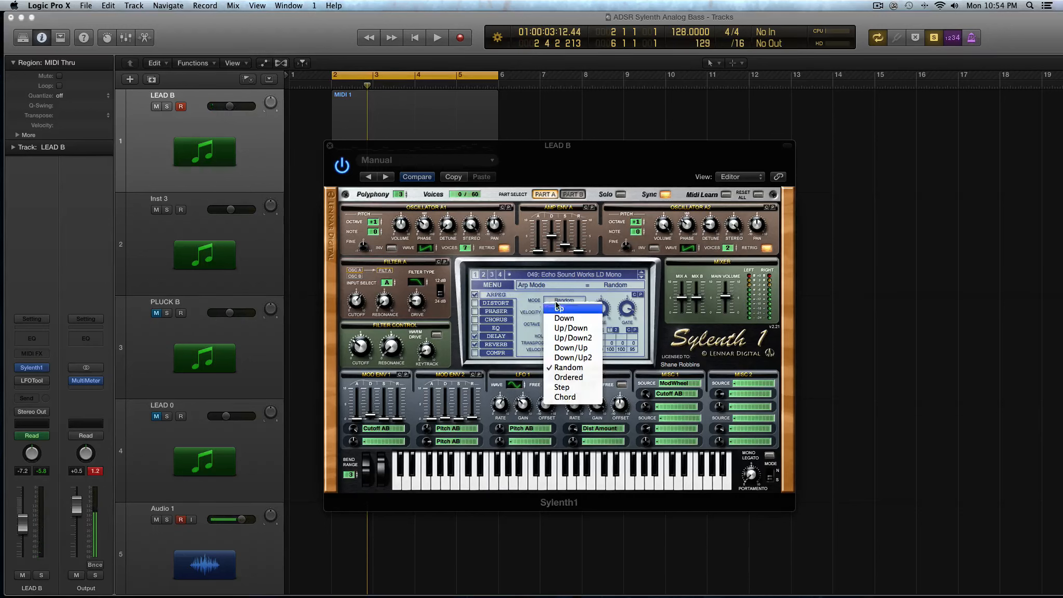
click(582, 379)
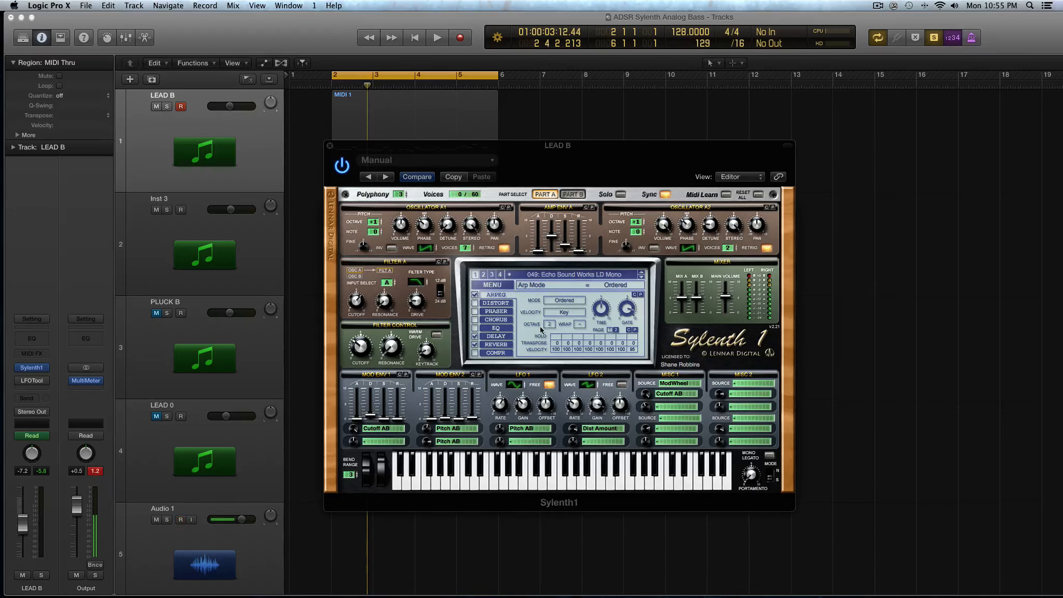
Step: Change the arpeggiator mode to Step, followed by Chord
click(574, 301)
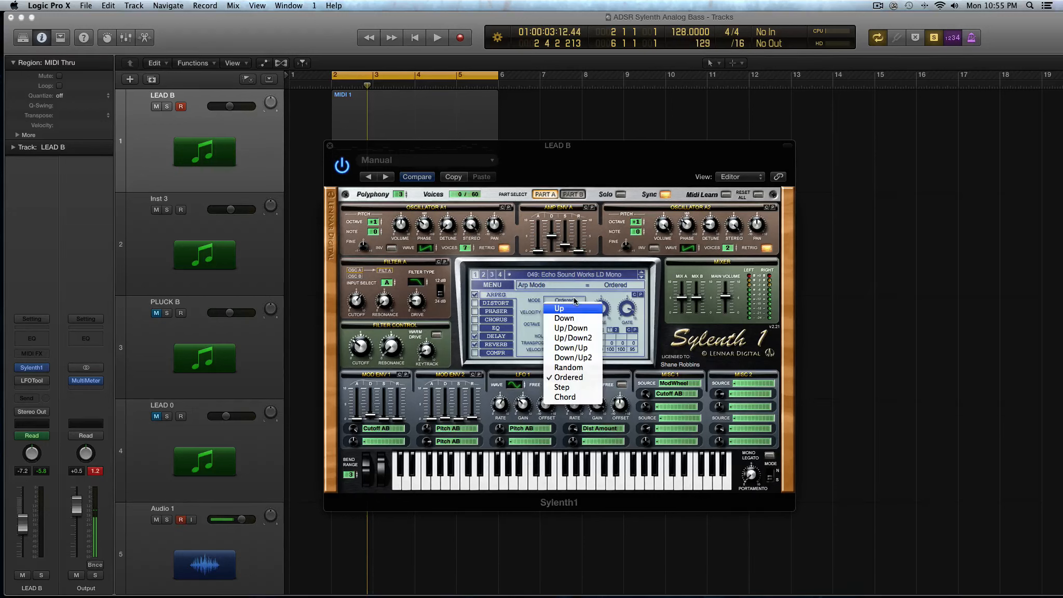
click(572, 388)
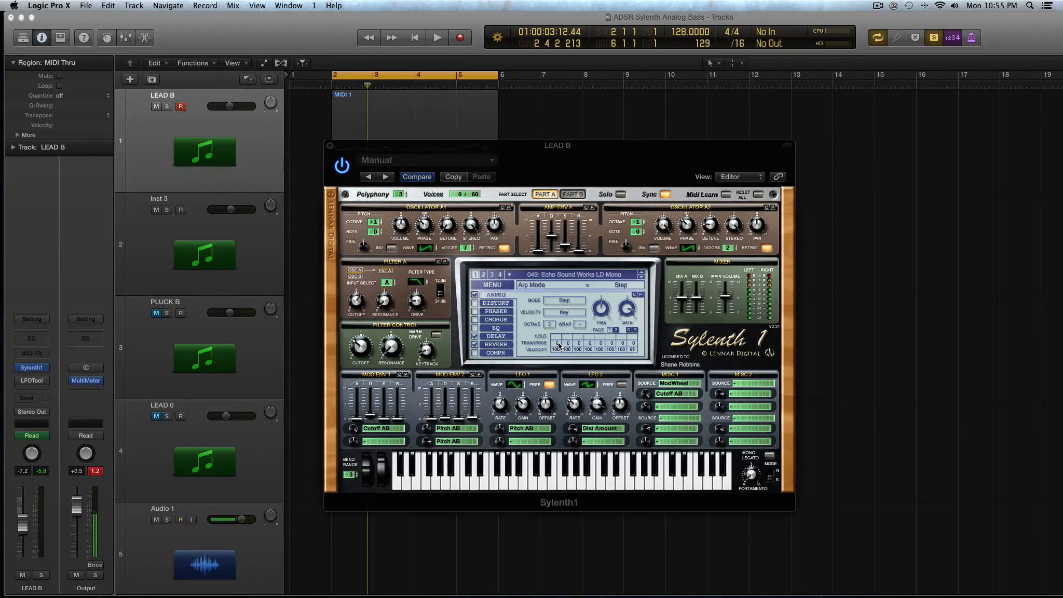
click(559, 301)
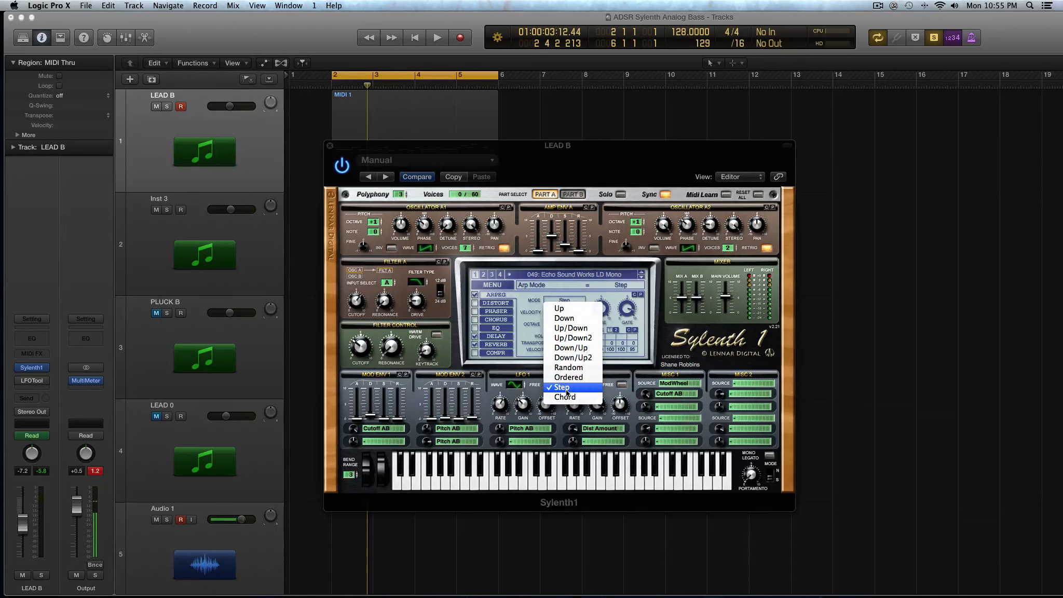
click(534, 345)
click(571, 302)
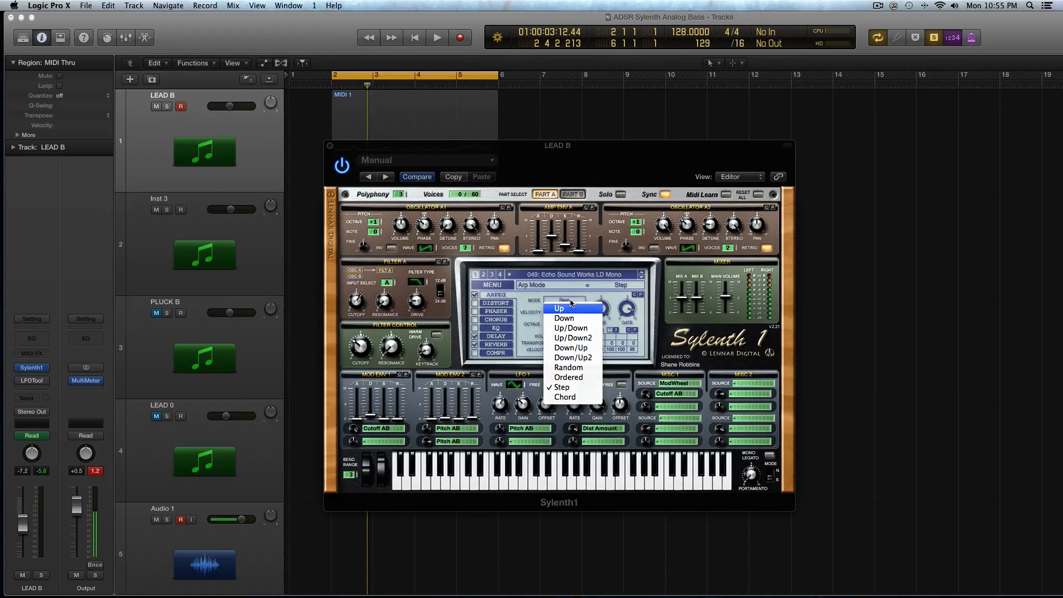
click(568, 397)
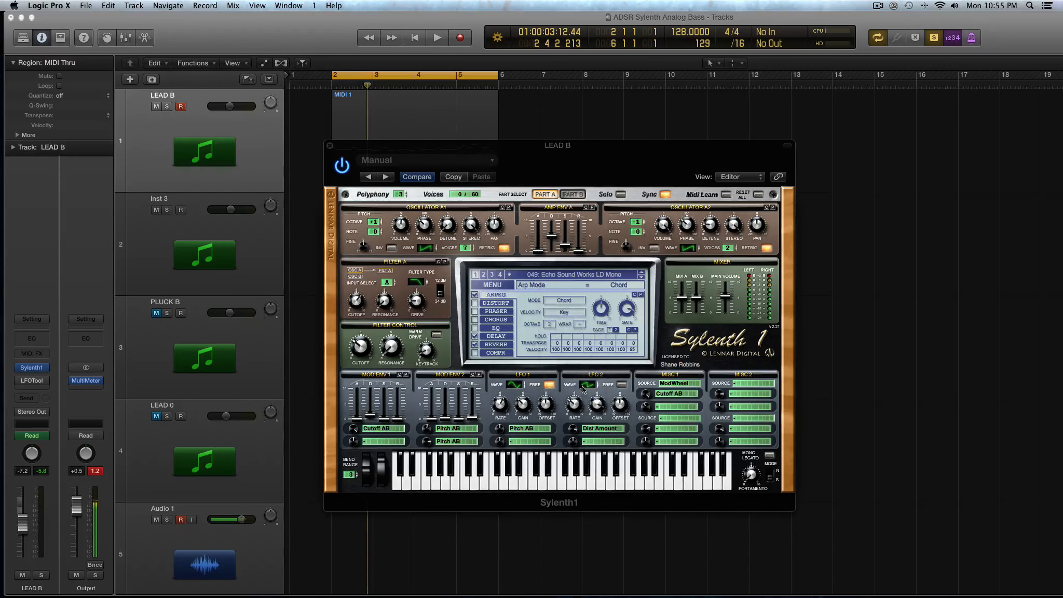
Step: Check the arpeggiator's mode and velocity options and return the mode to Up
click(572, 304)
click(512, 323)
click(552, 314)
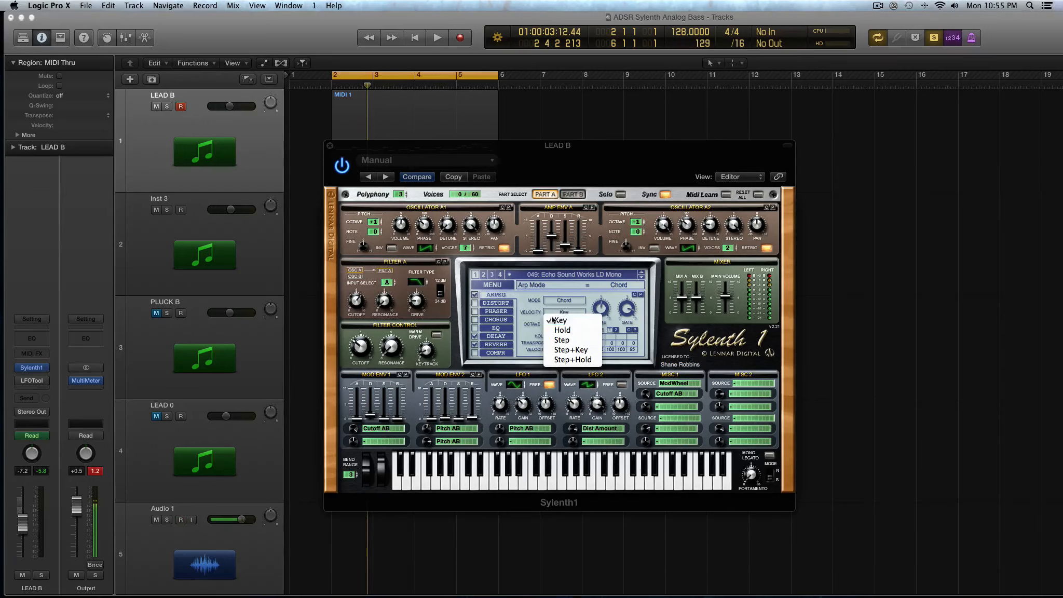
click(515, 325)
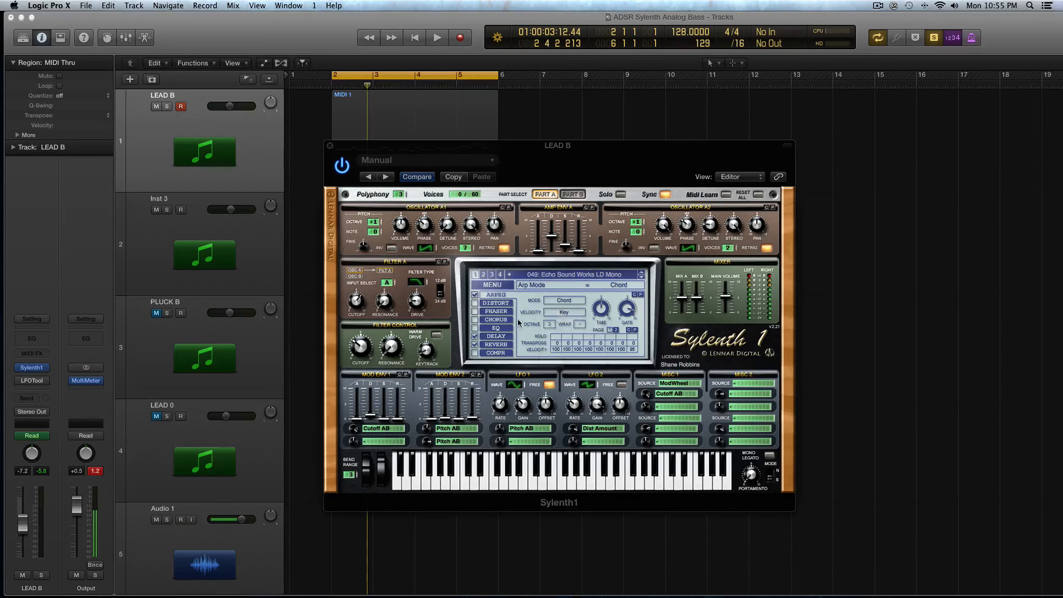
click(562, 303)
click(562, 310)
Step: Review the arpeggiator's velocity options and set the velocity to Step
click(566, 315)
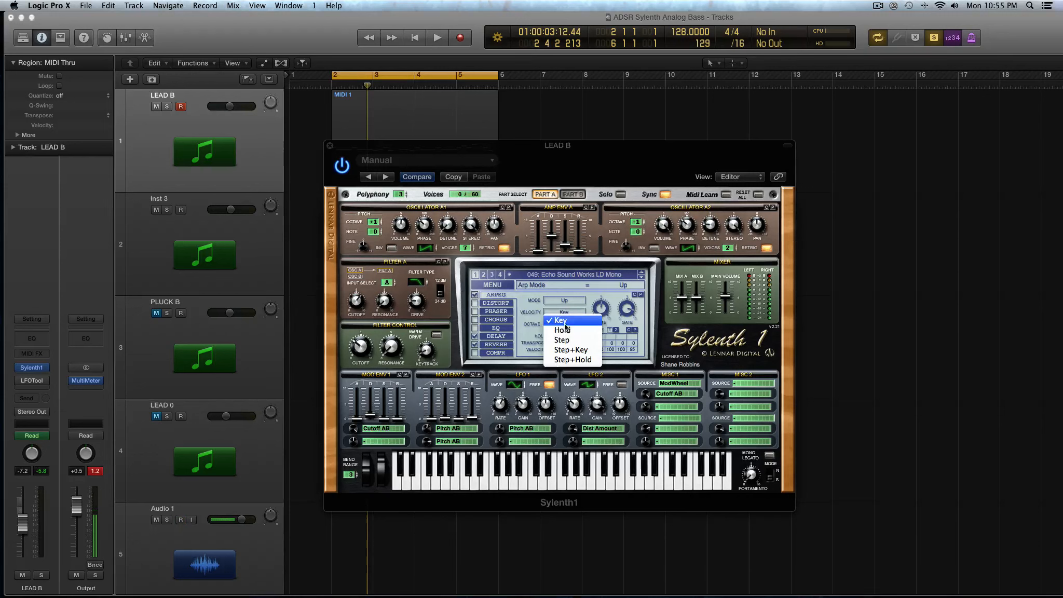
click(526, 314)
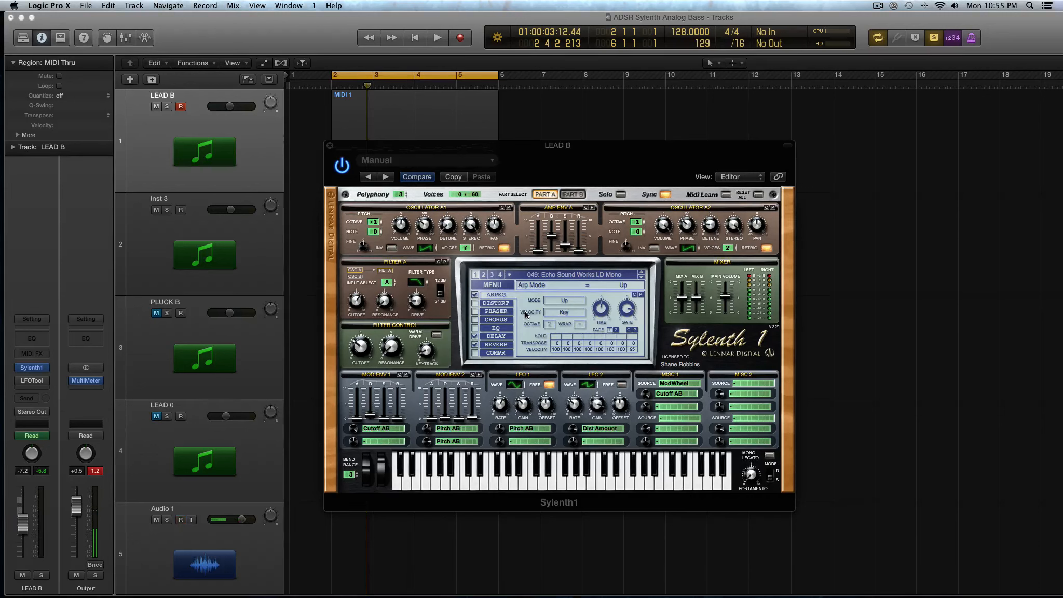
click(576, 313)
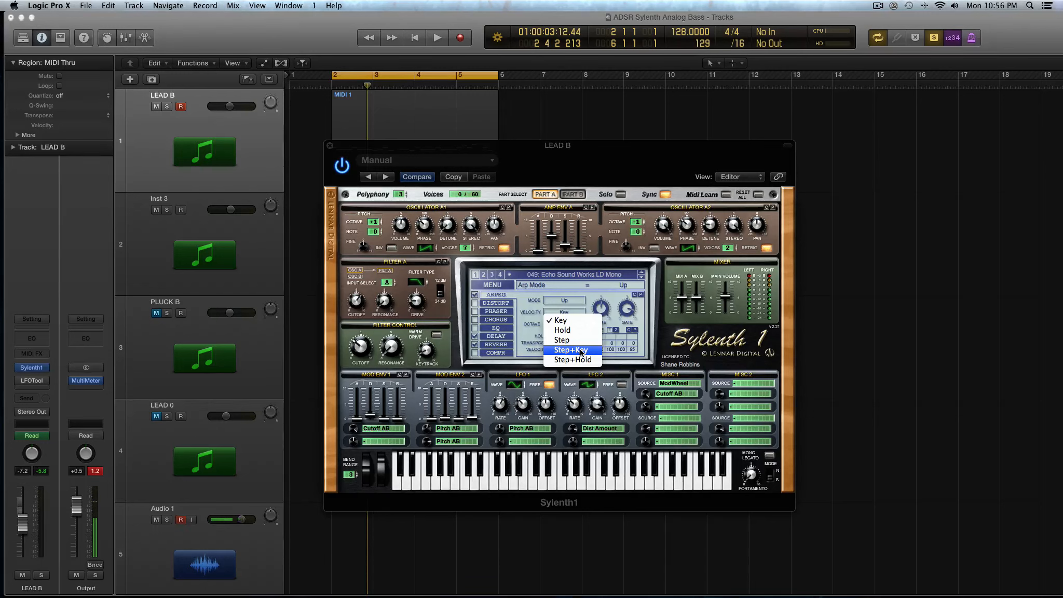
click(562, 339)
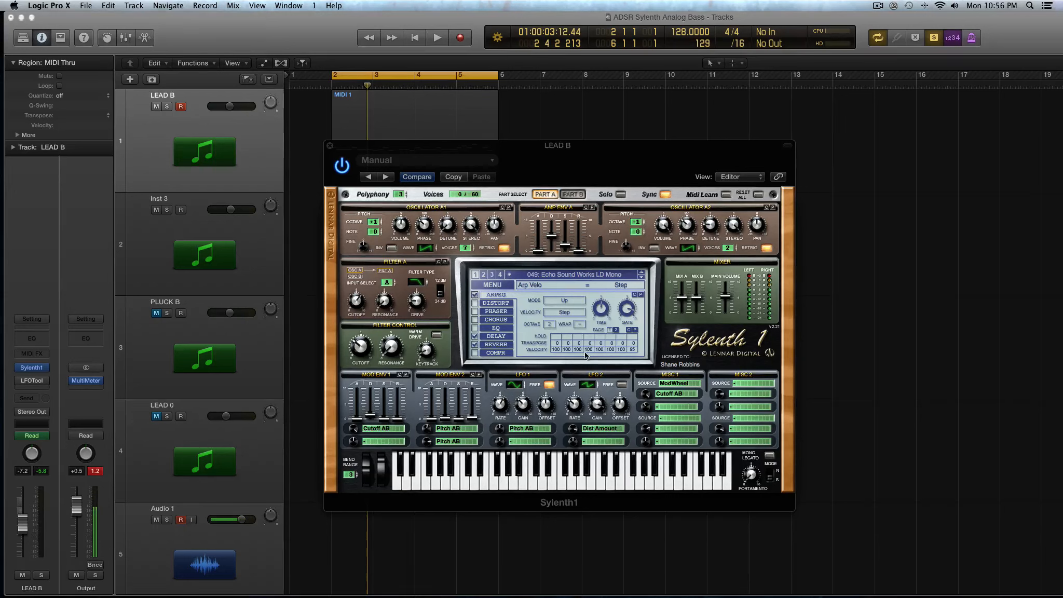
Step: Check the arpeggiator's velocity options, keep Step, and set the arpeggiator time to 1/8T
click(577, 314)
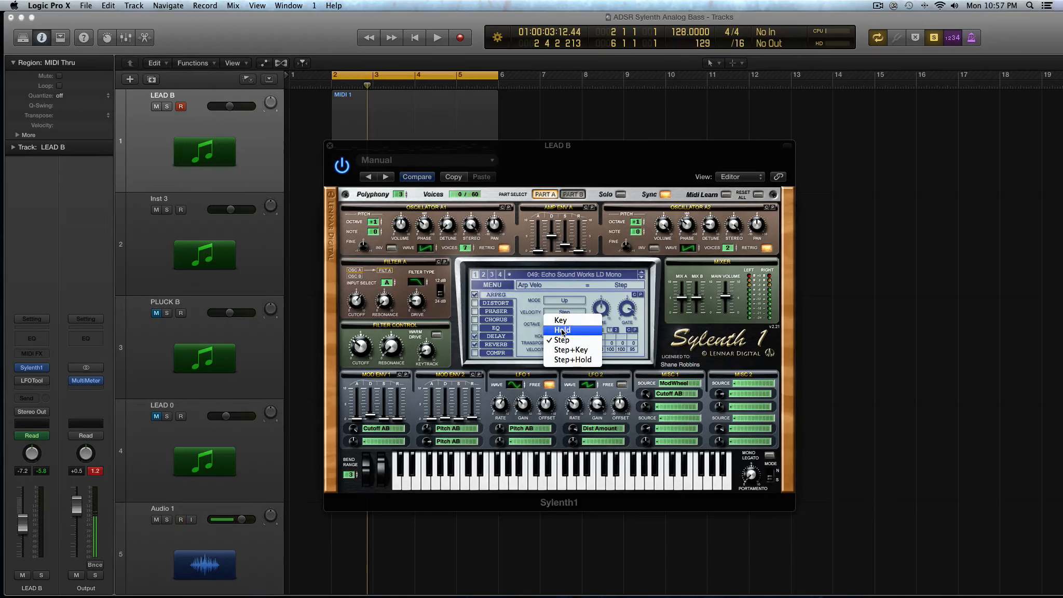
click(519, 343)
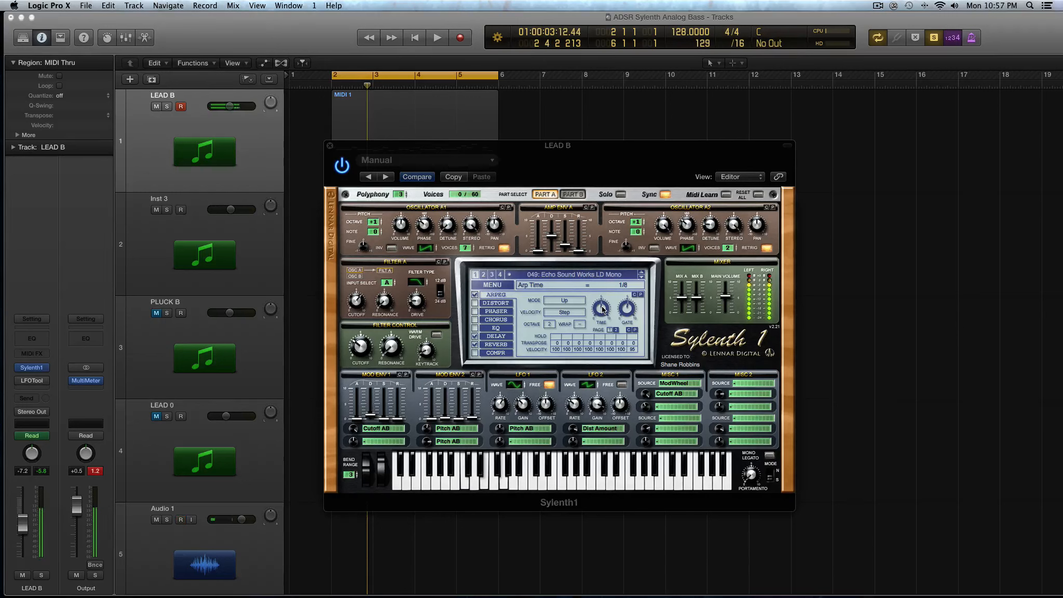
mouse_move(602, 306)
mouse_down()
mouse_move(602, 287)
mouse_move(602, 309)
mouse_up()
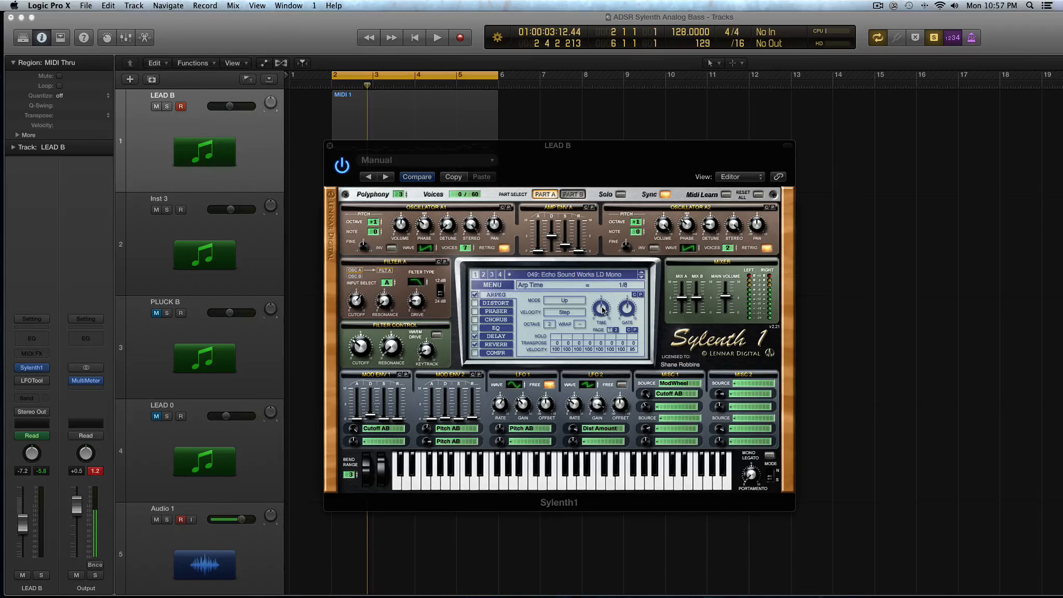
drag(602, 309, 603, 332)
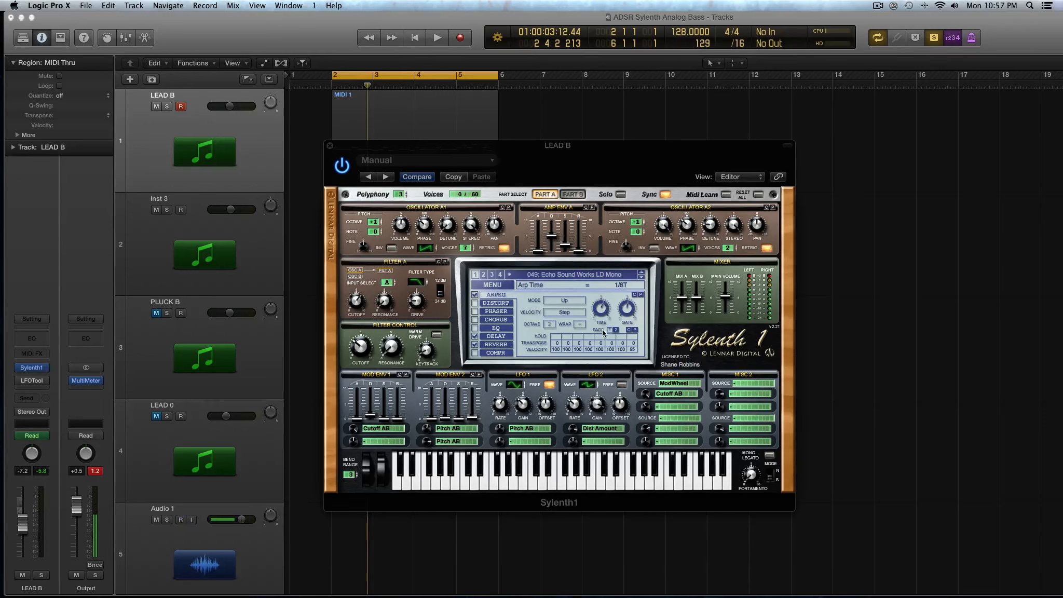
Step: Audition the arpeggiator gate at 0%, 16.67% and 100% while playing notes
click(627, 309)
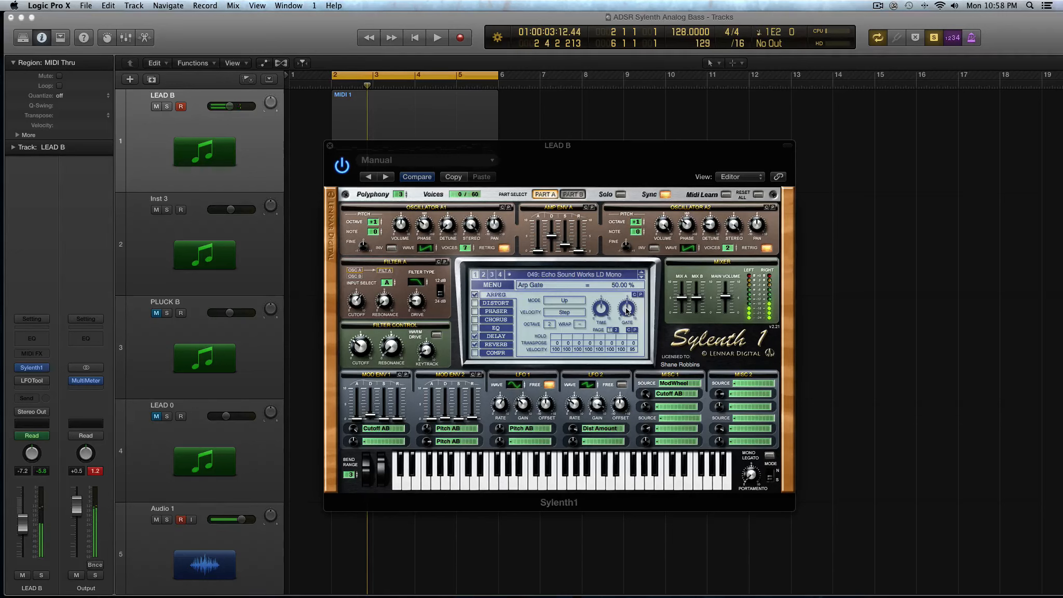
drag(627, 311, 629, 377)
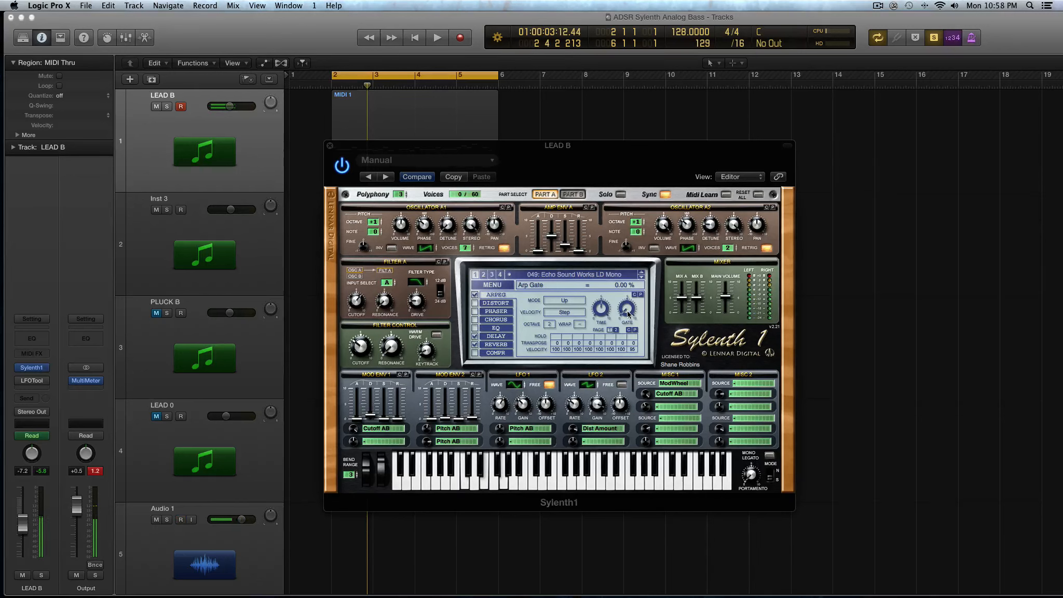
drag(627, 312, 627, 295)
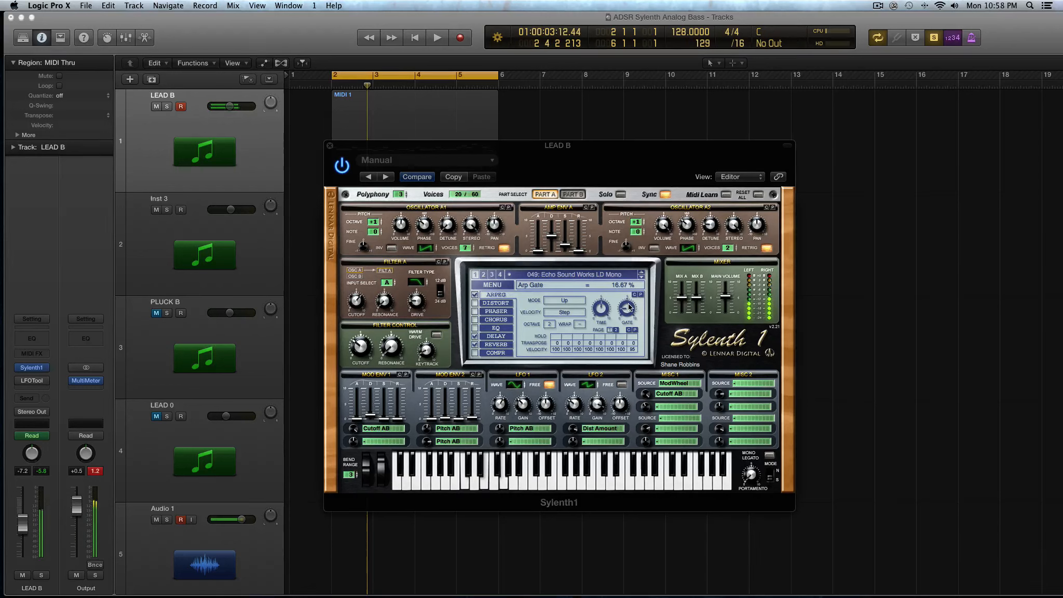
drag(630, 310, 627, 232)
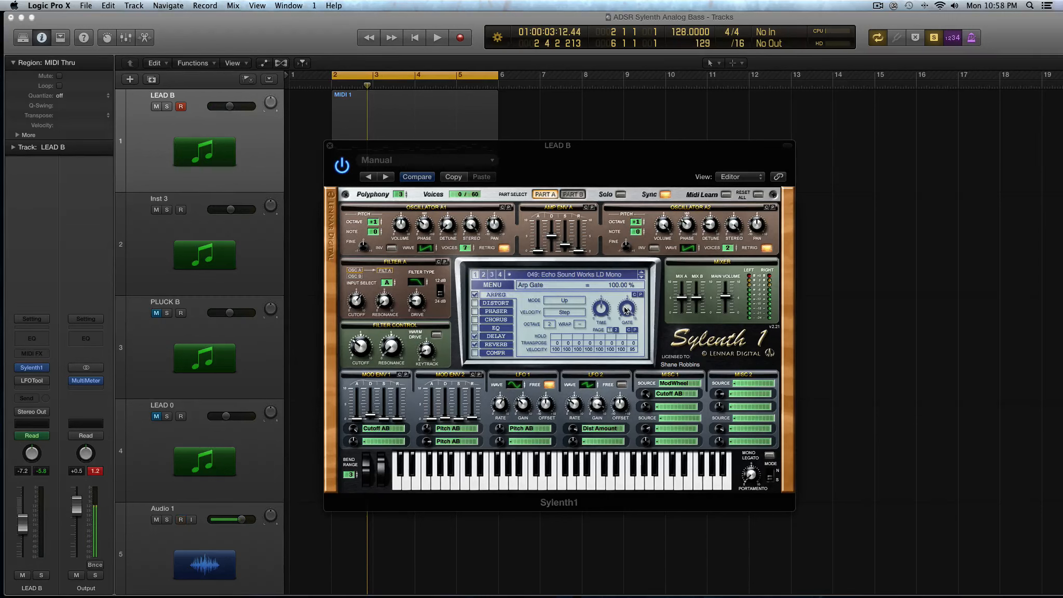
Step: Sweep the arpeggiator gate between its extremes, try about 85%, and reset it to its default
drag(625, 310, 625, 387)
drag(628, 311, 629, 234)
drag(627, 311, 626, 327)
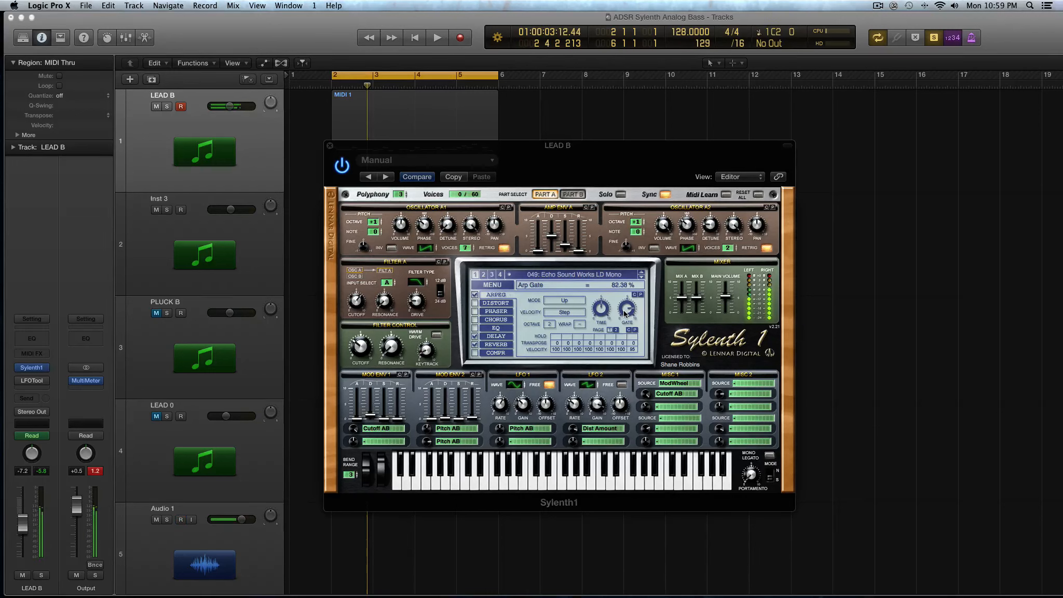
drag(625, 313, 629, 310)
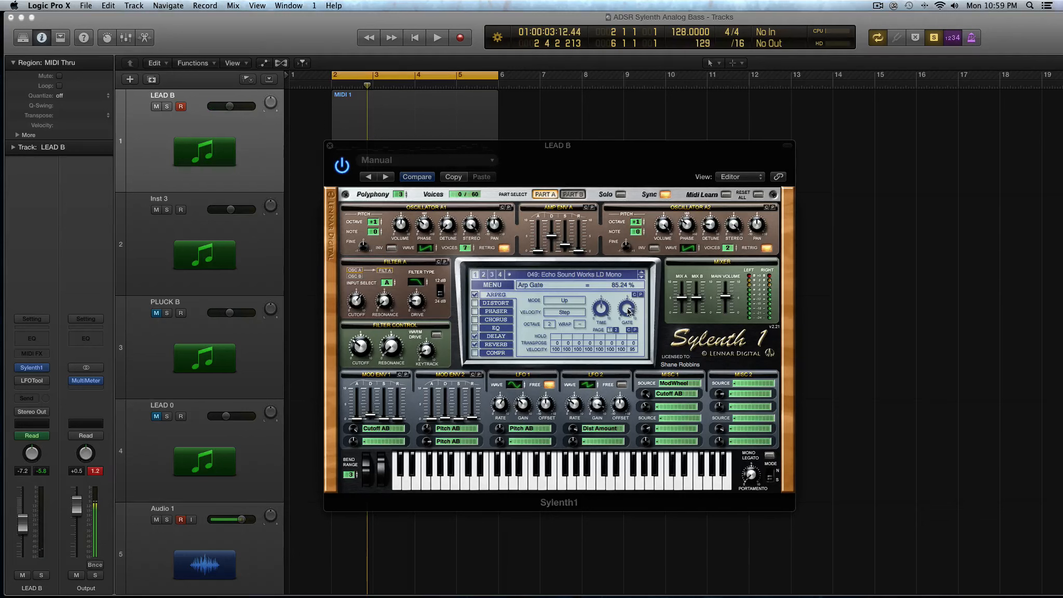
super+click(628, 312)
Step: Set the arpeggiator octave to 1 and audition the Chord mode
click(549, 325)
drag(550, 327, 549, 356)
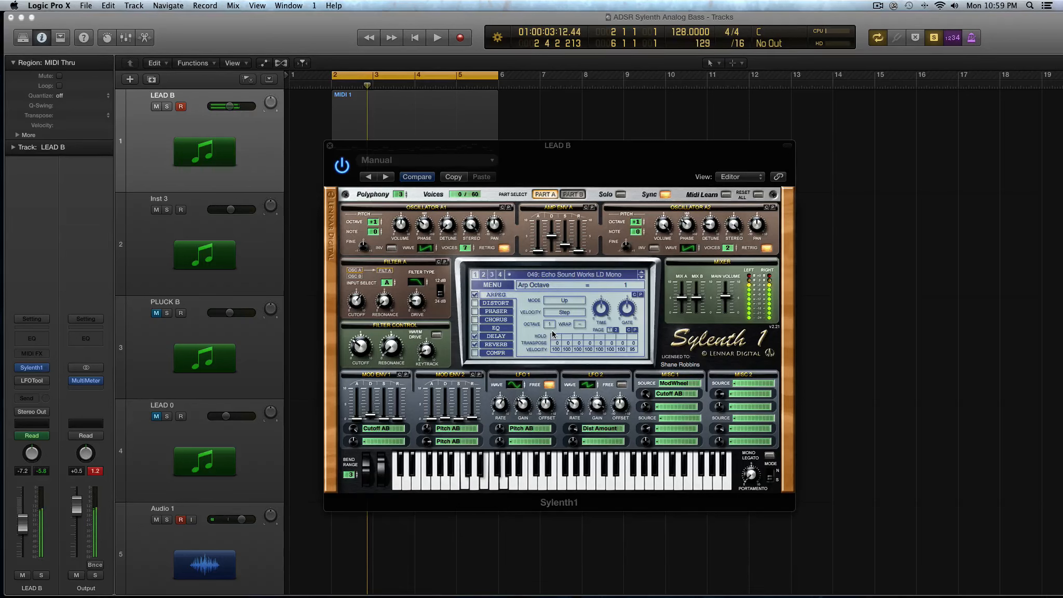
click(564, 306)
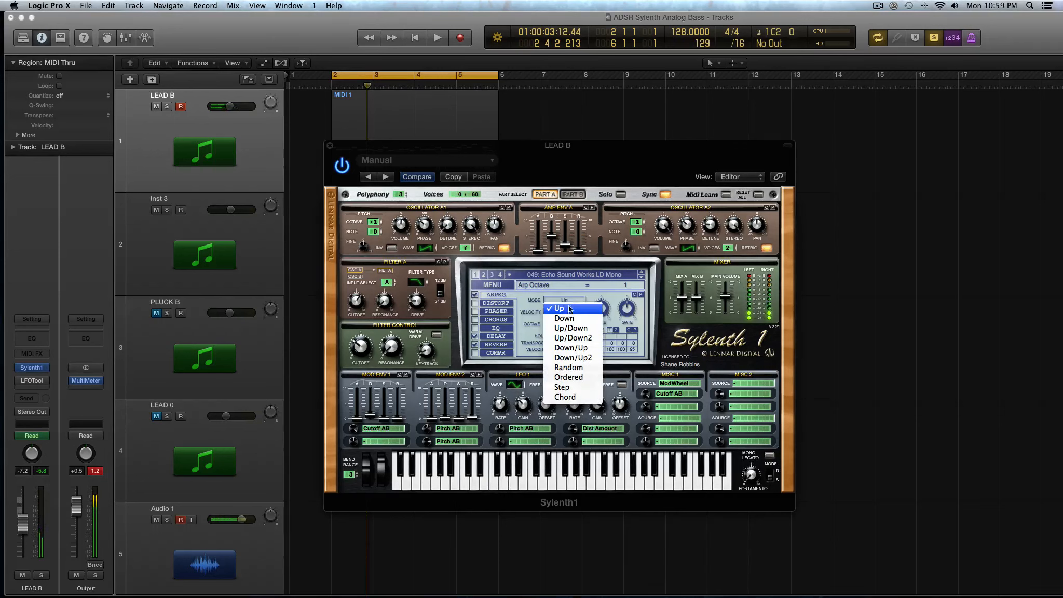
click(573, 398)
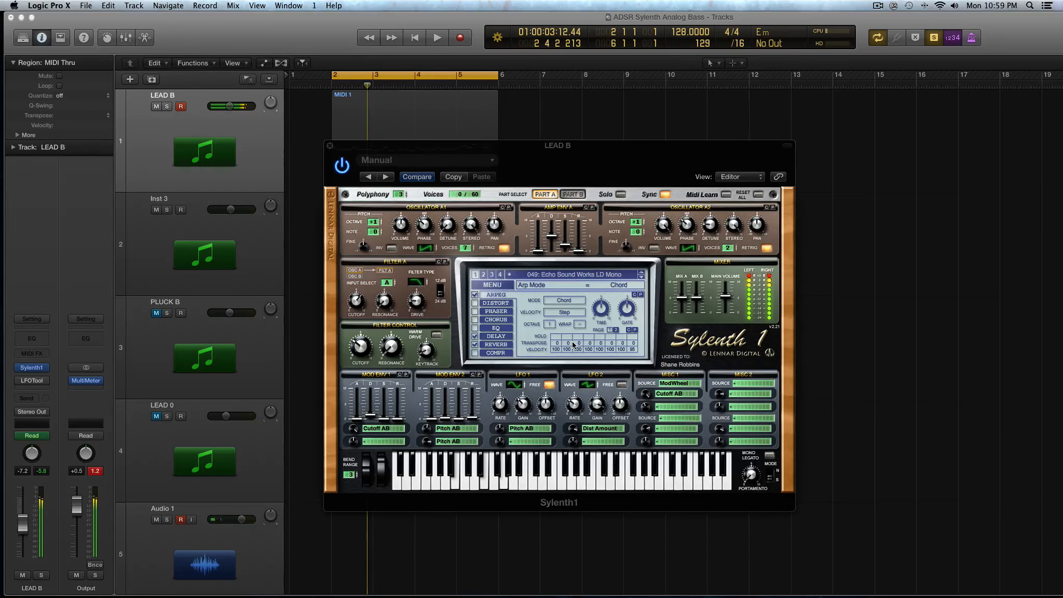
Step: Set the arpeggiator octave to 2 and wrap to 7, and check the velocity and mode options
click(553, 321)
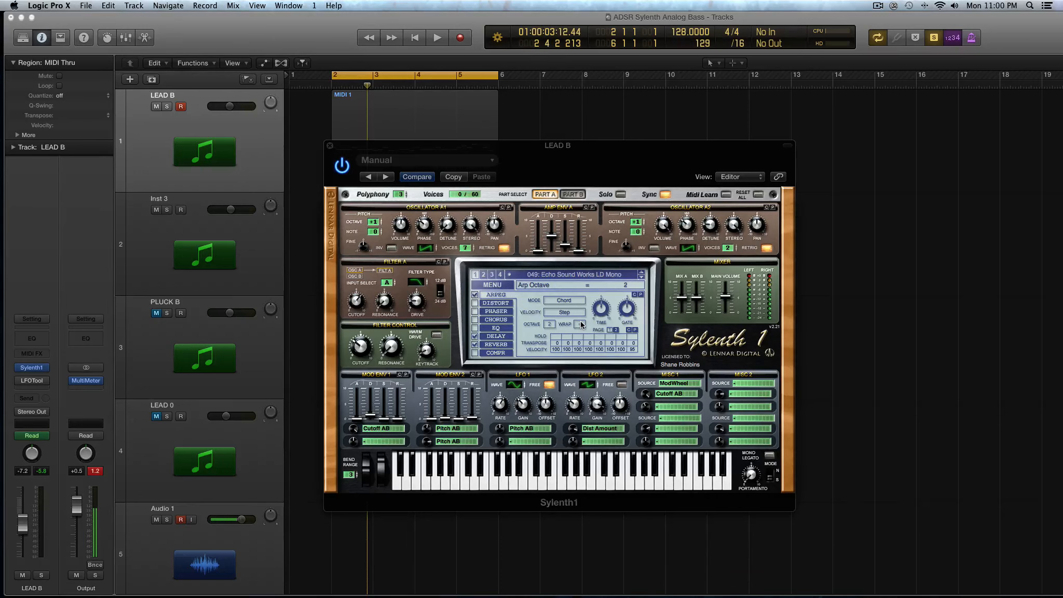
drag(582, 325, 584, 186)
drag(582, 330, 581, 384)
click(565, 312)
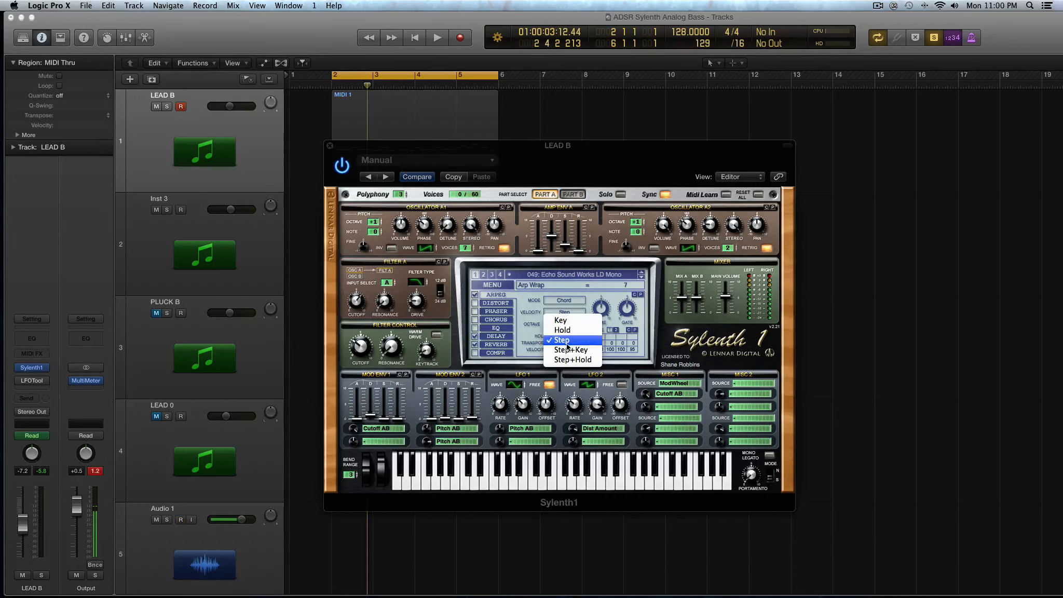
click(535, 338)
click(571, 301)
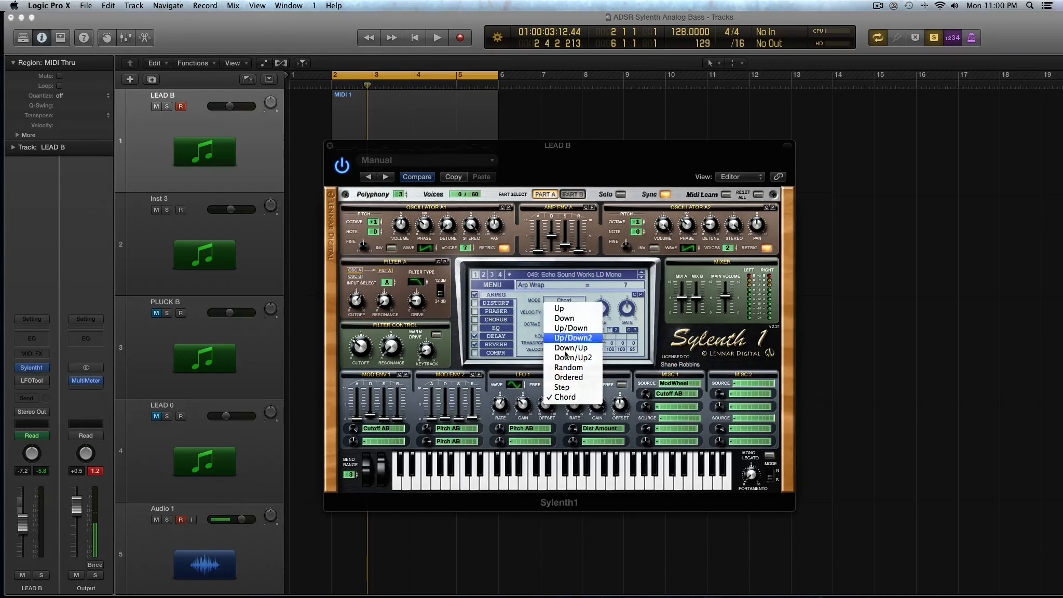
click(514, 333)
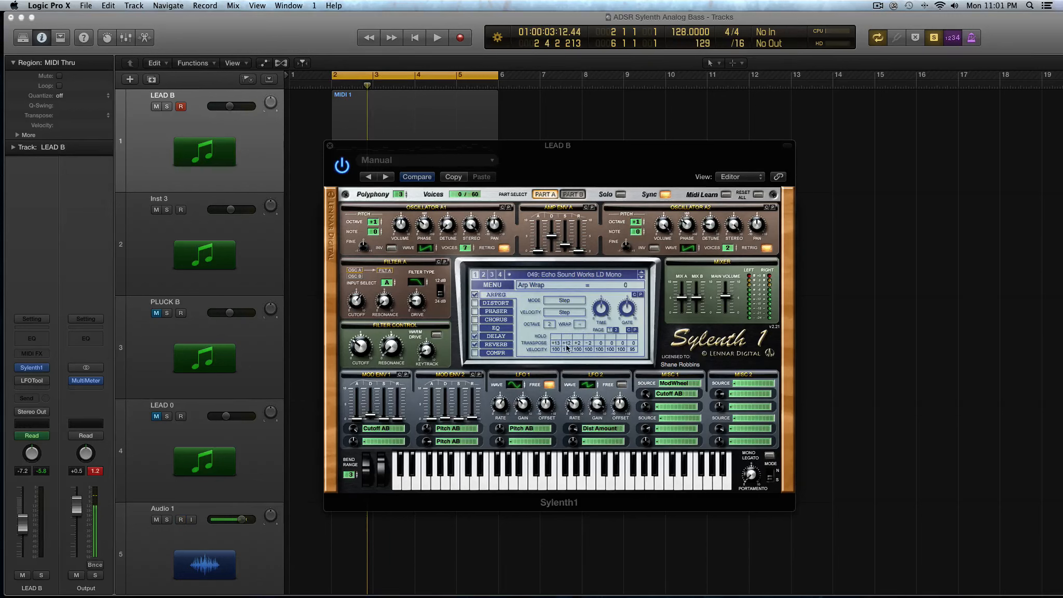
Step: Clear the transpose of the third and fourth steps to 0 and turn wrap off after trying it
drag(578, 343, 584, 348)
drag(582, 323, 586, 313)
drag(580, 327, 580, 338)
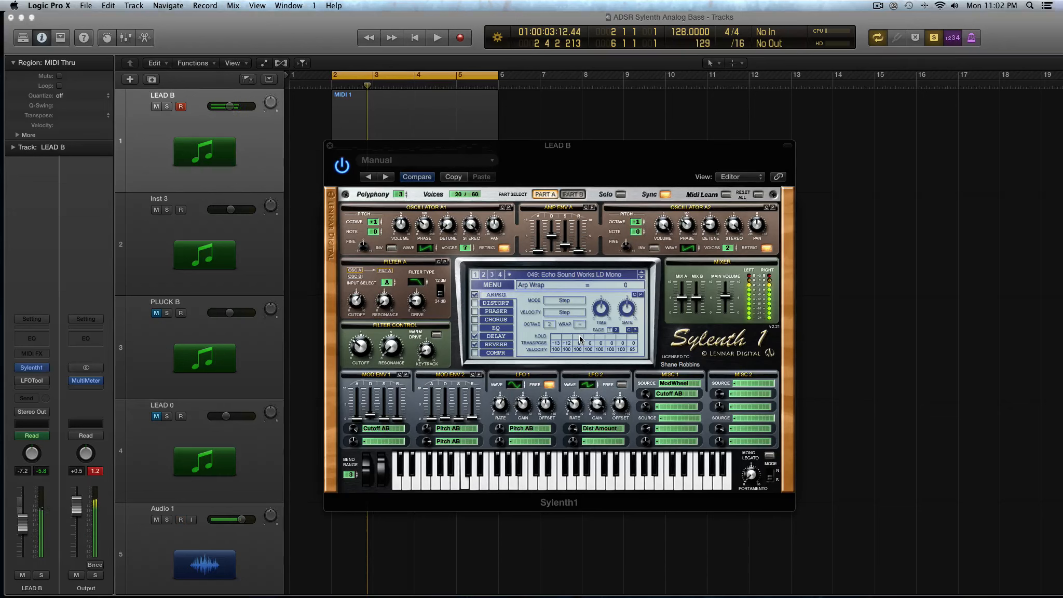
Step: Try a wrap of 2 with the first step transposed by +24, and turn wrap off
drag(580, 339, 584, 320)
drag(559, 344, 559, 321)
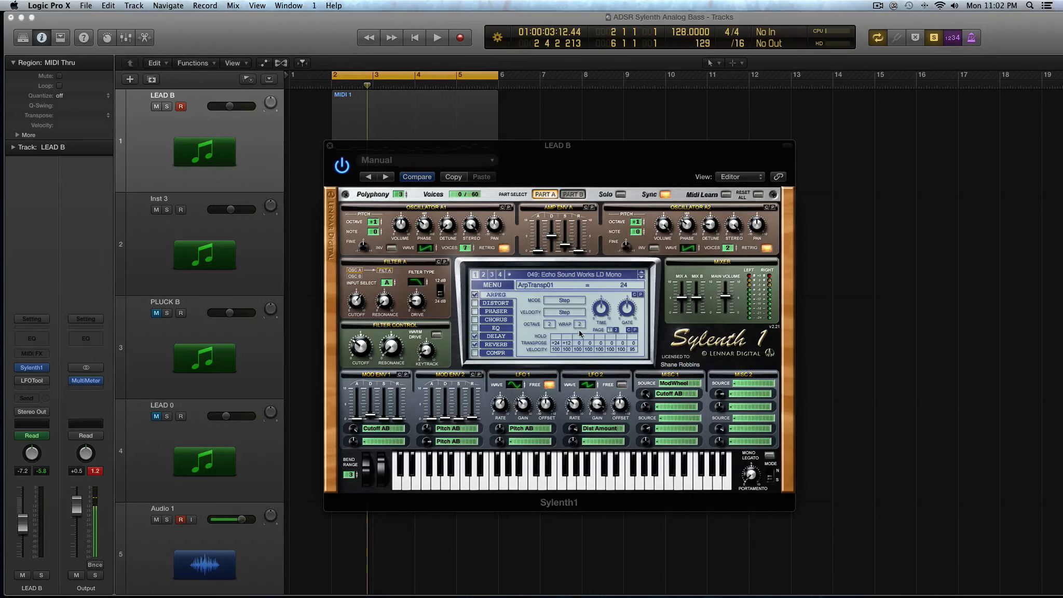
drag(579, 325, 580, 313)
drag(578, 327, 579, 369)
Step: View the second page of arpeggiator steps, return to the first page, and reset the first step's transpose to 0
click(616, 331)
click(610, 330)
double_click(558, 343)
mouse_move(554, 344)
mouse_down()
mouse_move(557, 312)
mouse_move(561, 418)
mouse_move(561, 350)
mouse_move(553, 365)
mouse_up()
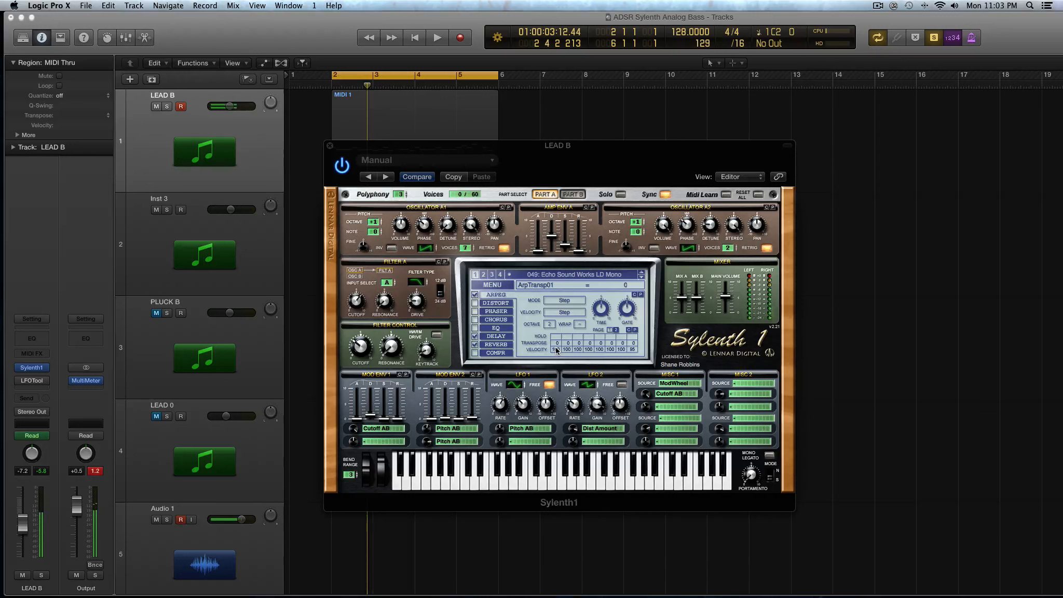
Step: Audition the first step transposed by +1 and +3
drag(557, 343, 559, 339)
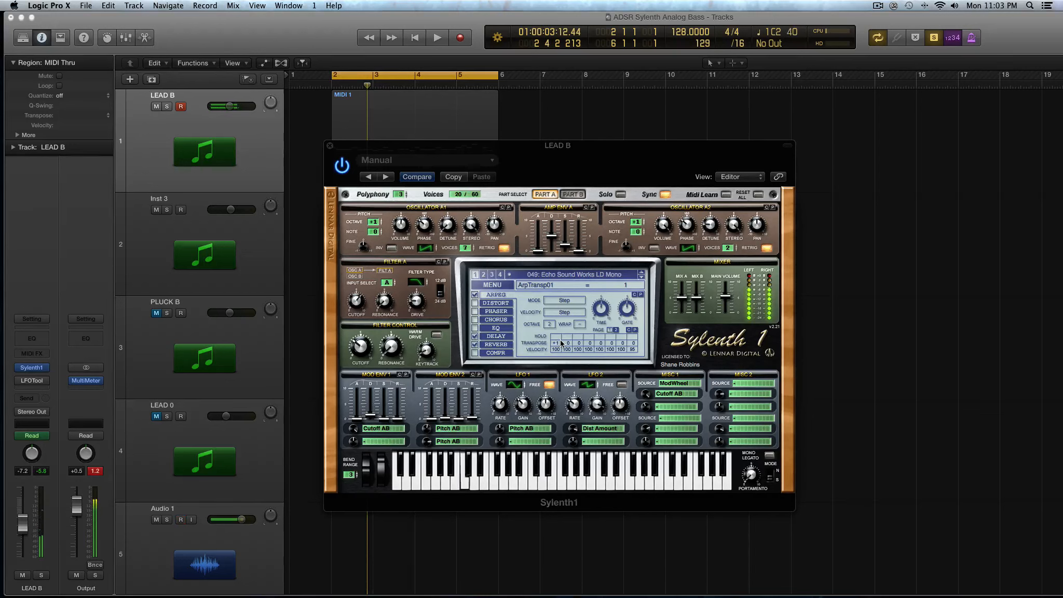
drag(559, 344, 559, 340)
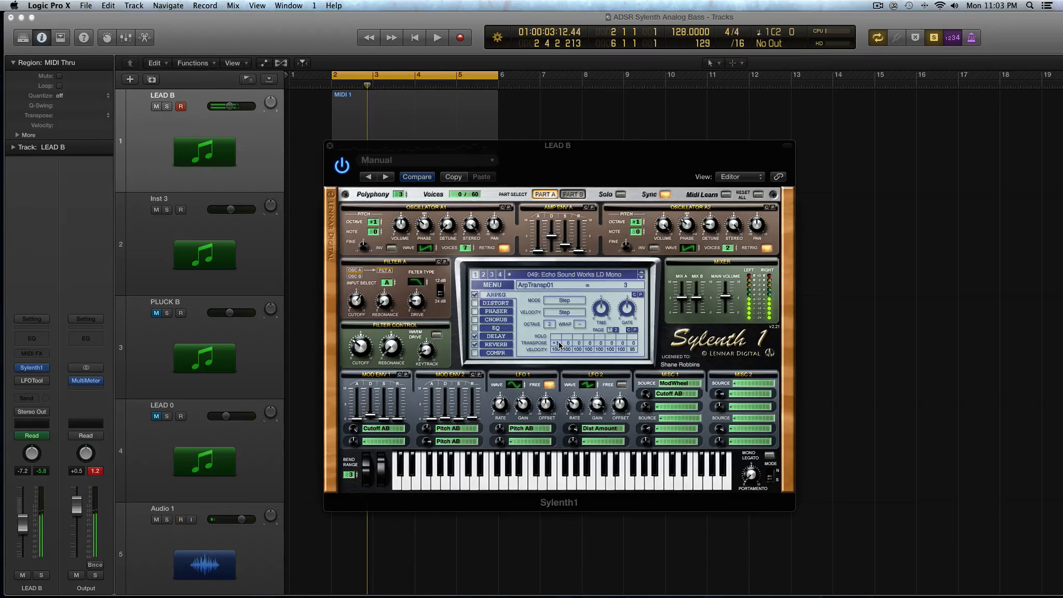
drag(559, 344, 559, 342)
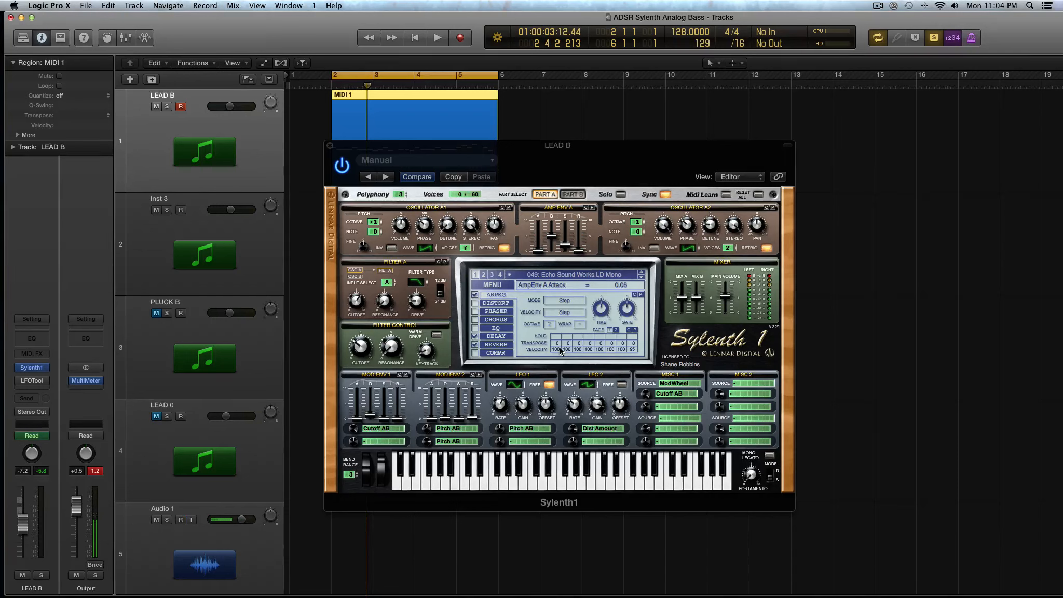
Step: Lower the first two steps' velocities to 0, audition the pattern, and set the second step's velocity to 13 with velocity kept on Step
drag(561, 351, 571, 415)
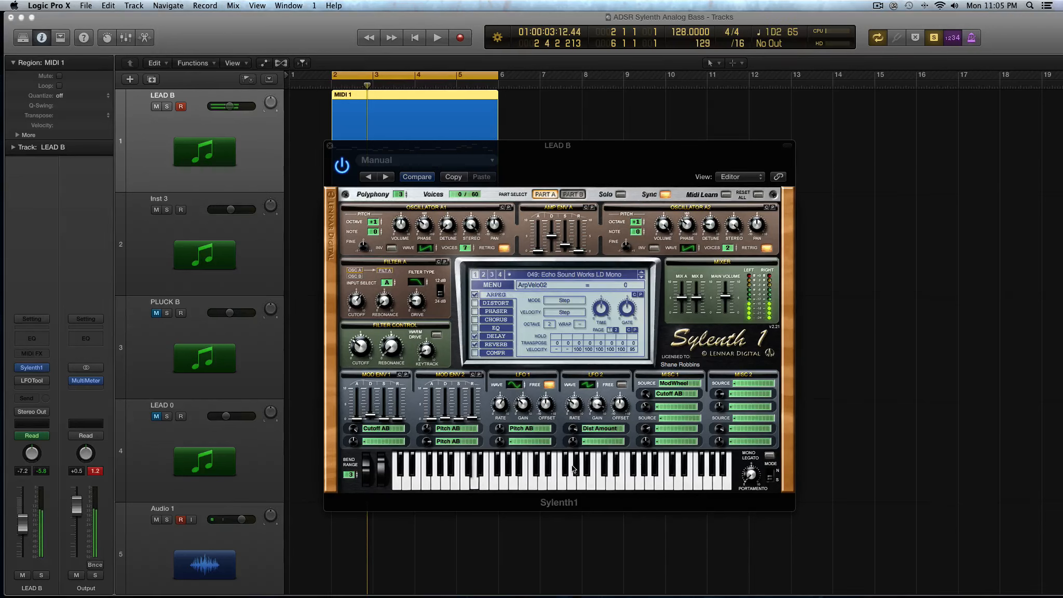
click(466, 484)
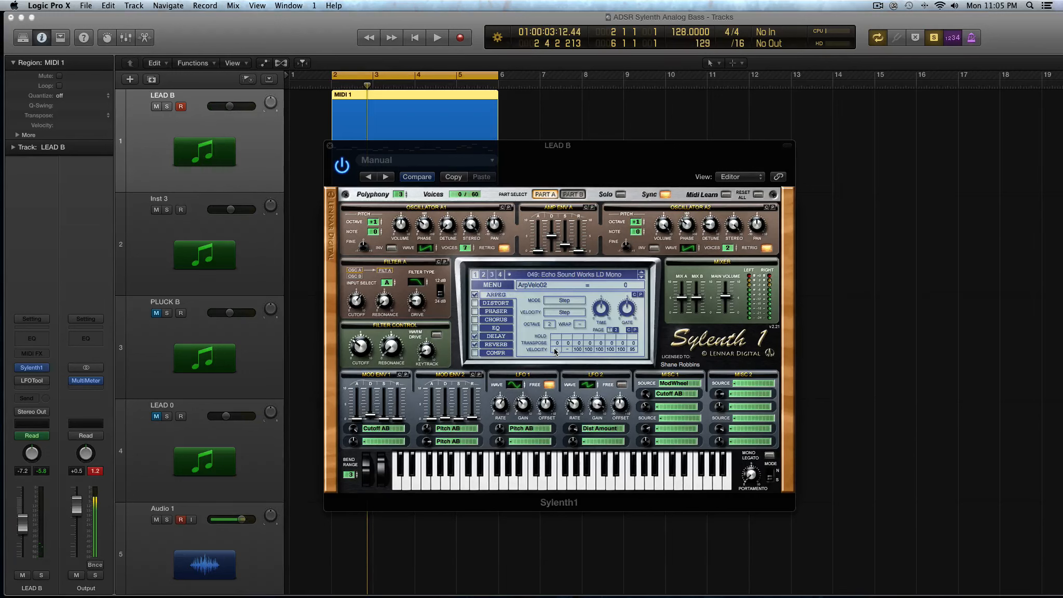
mouse_move(554, 351)
mouse_down()
mouse_move(559, 328)
mouse_move(566, 339)
mouse_up()
click(564, 312)
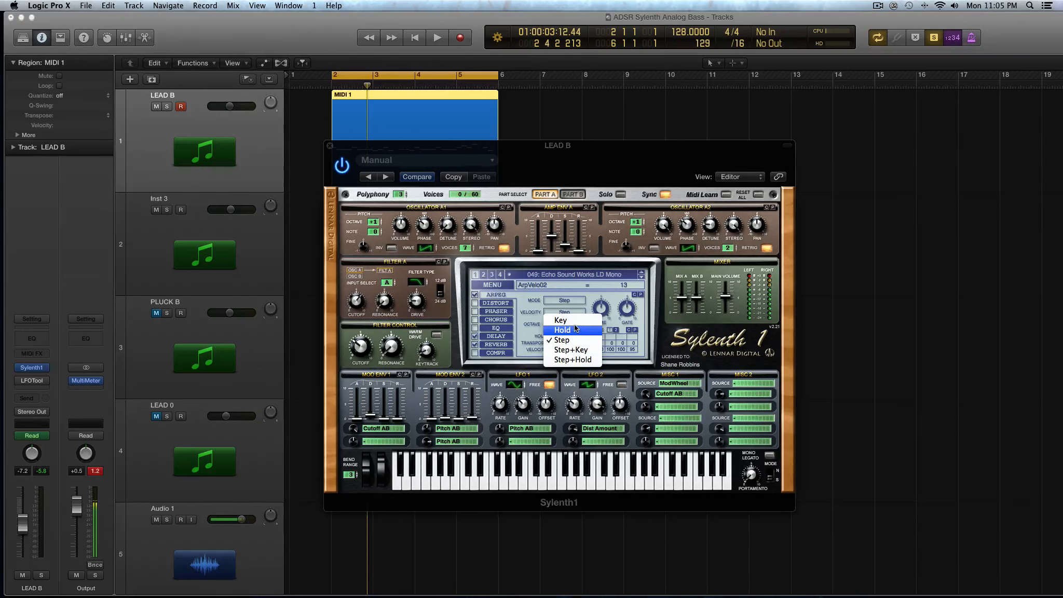
click(560, 340)
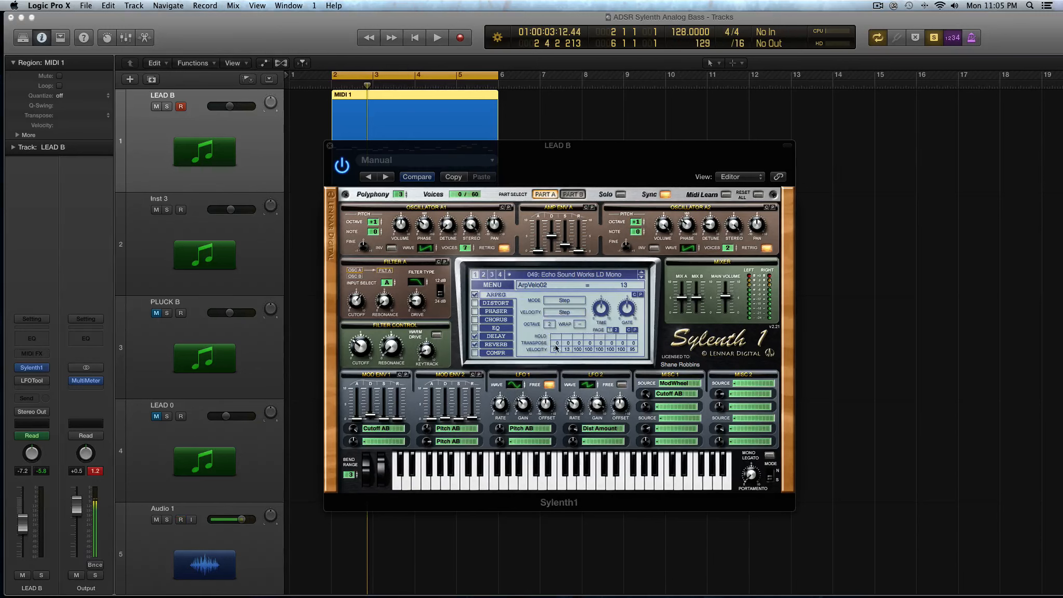
Step: Vary the velocities of the first four steps, transpose the first step by +8, and audition the pattern
mouse_move(555, 345)
mouse_down()
mouse_move(580, 369)
mouse_move(591, 364)
mouse_move(571, 342)
mouse_up()
drag(559, 345, 561, 325)
click(465, 473)
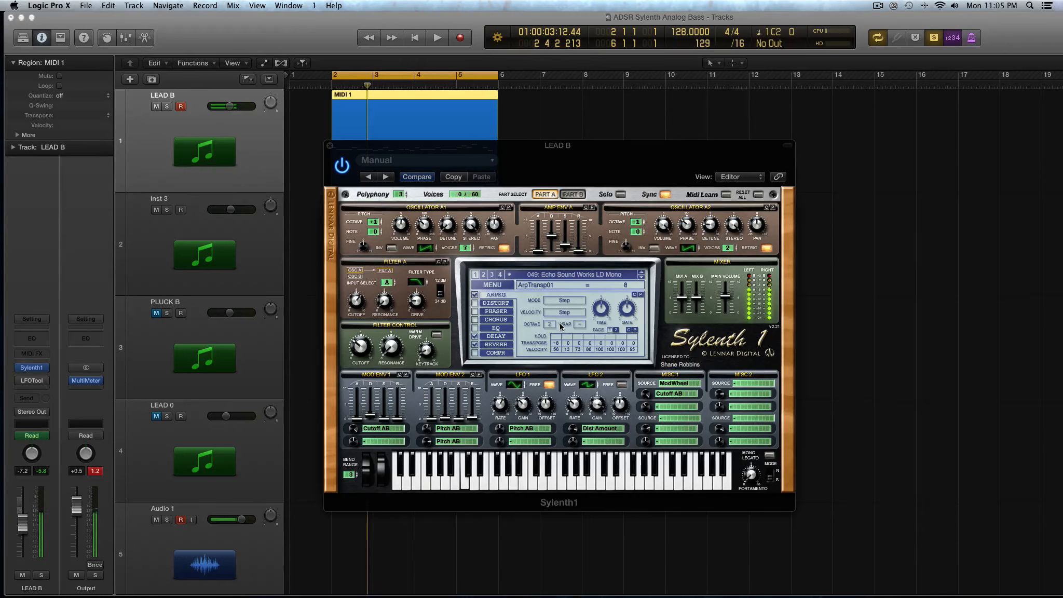
click(510, 475)
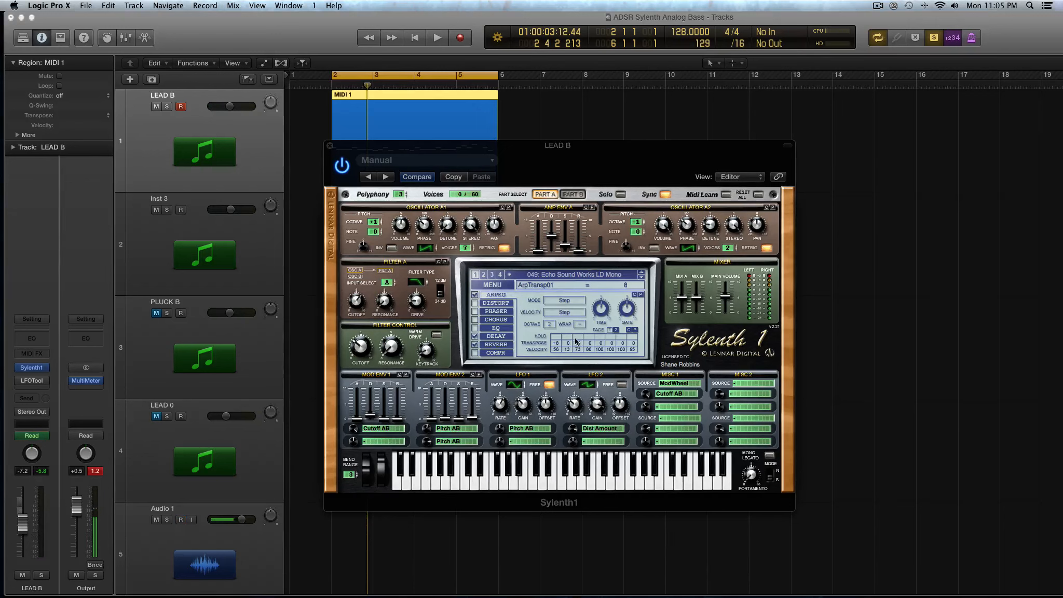
Step: Transpose the second step by +8 and the third by +7, and audition the sequence
drag(570, 343, 570, 322)
drag(577, 343, 581, 333)
click(507, 476)
Step: Audition the Key velocity option and return the arpeggiator velocity to Step
click(565, 312)
click(571, 322)
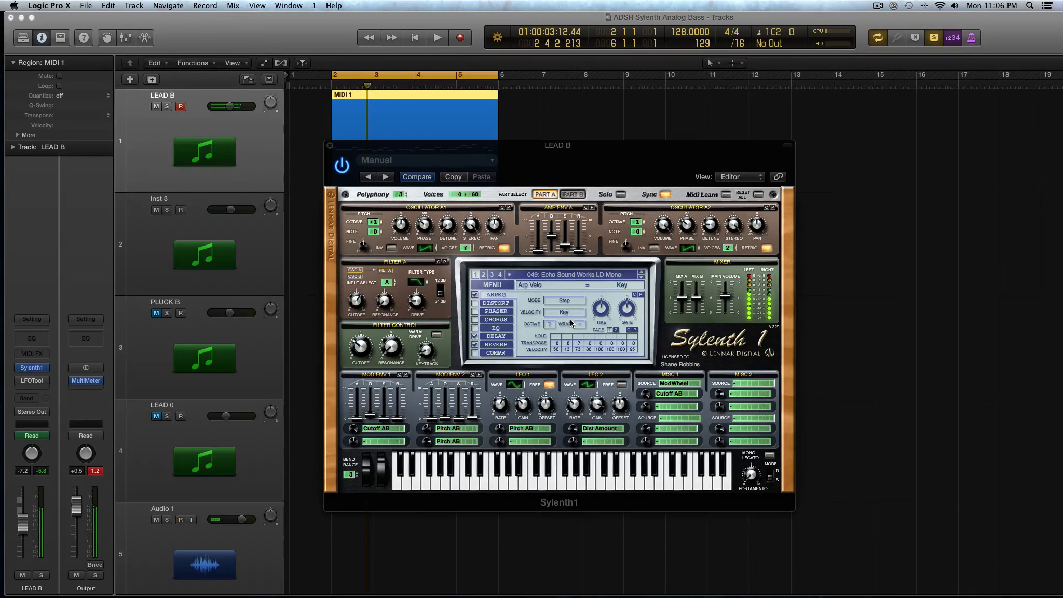
click(564, 312)
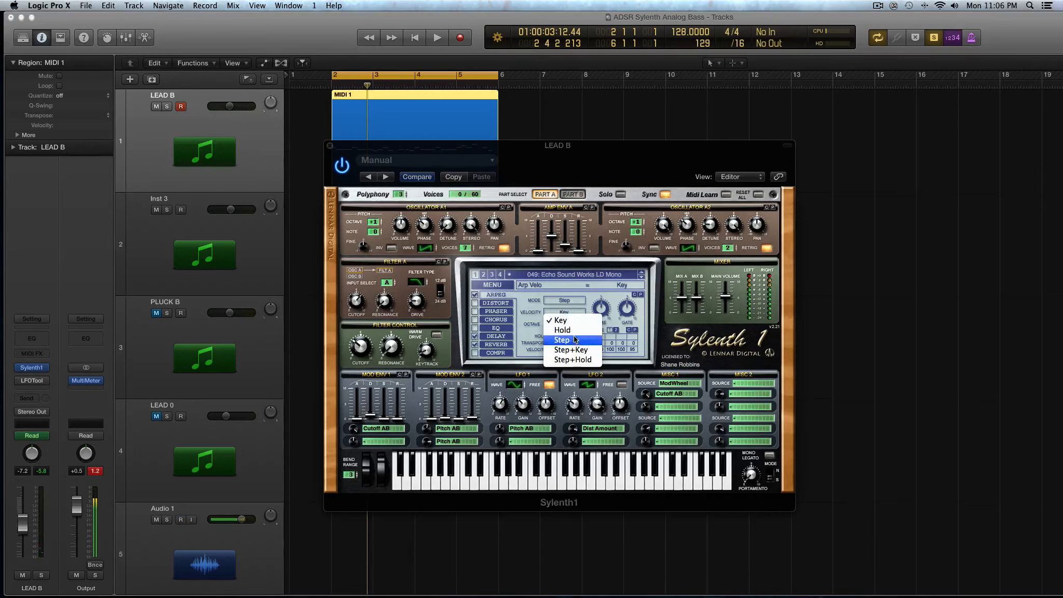
click(573, 340)
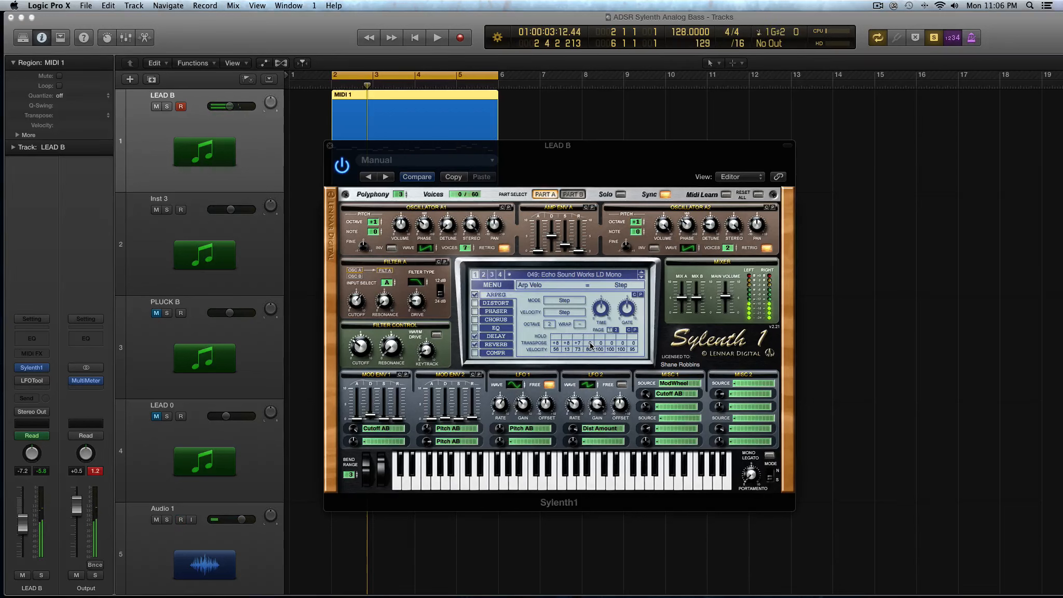
Step: Transpose the fourth step by +7 and lower the sixth step's velocity to 0
drag(591, 345, 589, 325)
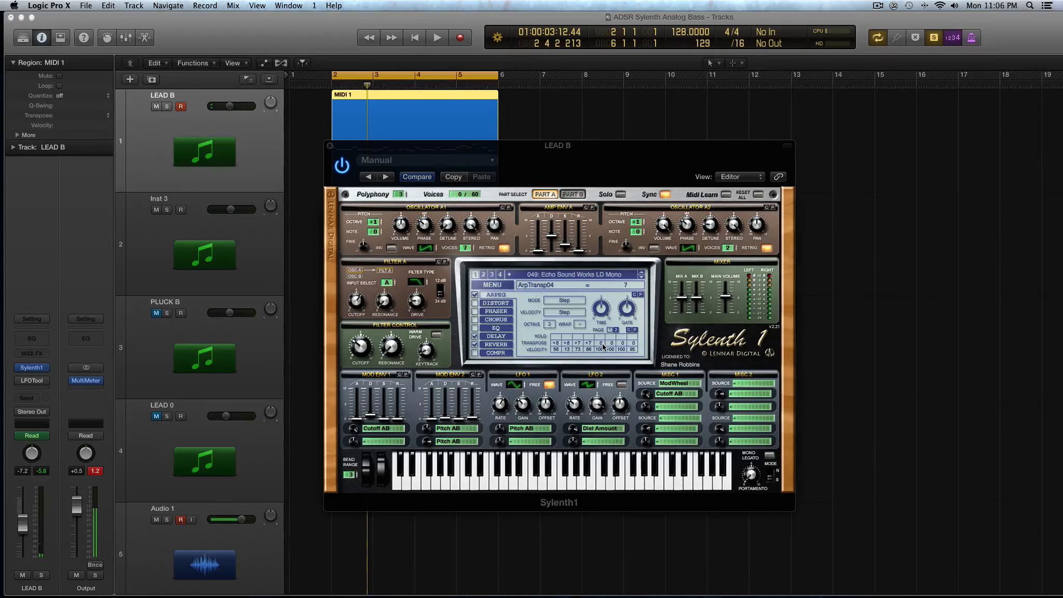
drag(612, 349, 612, 469)
Step: Try a wrap of 7, and set the arpeggiator octave to 1 and wrap to 8
drag(578, 325, 578, 284)
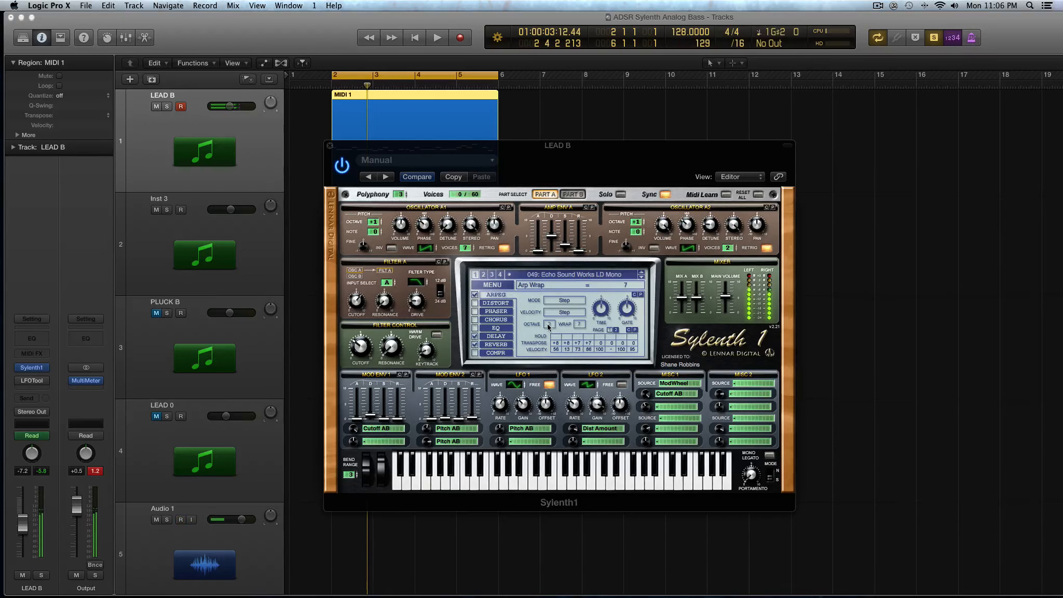
drag(547, 323, 547, 329)
drag(577, 325, 582, 323)
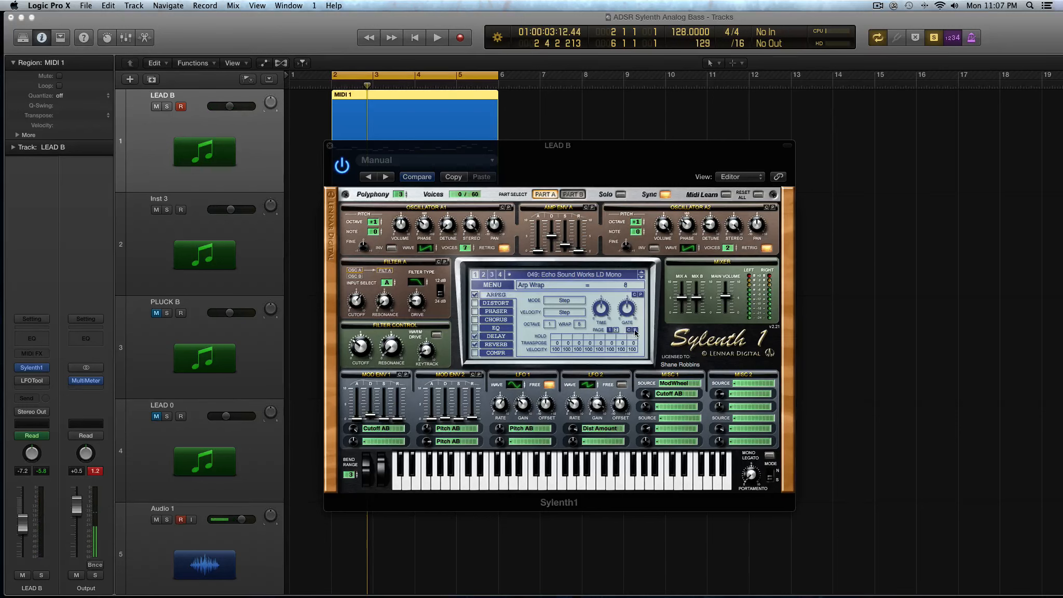
Step: Set the arpeggiator wrap to 0, transpose step 15 by +12, and return to the first step page
drag(579, 325, 581, 374)
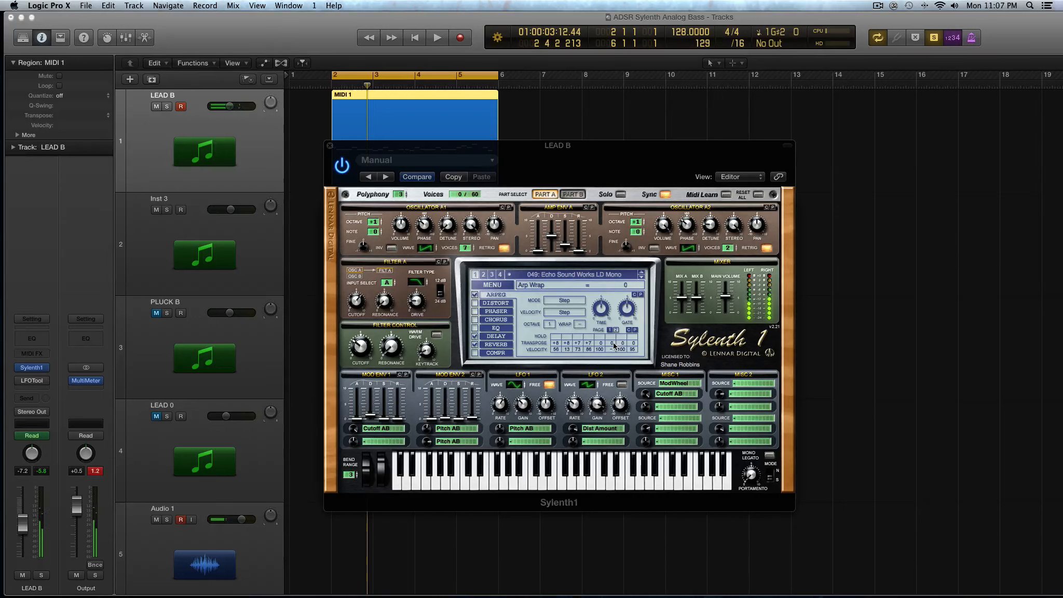
drag(600, 344, 624, 327)
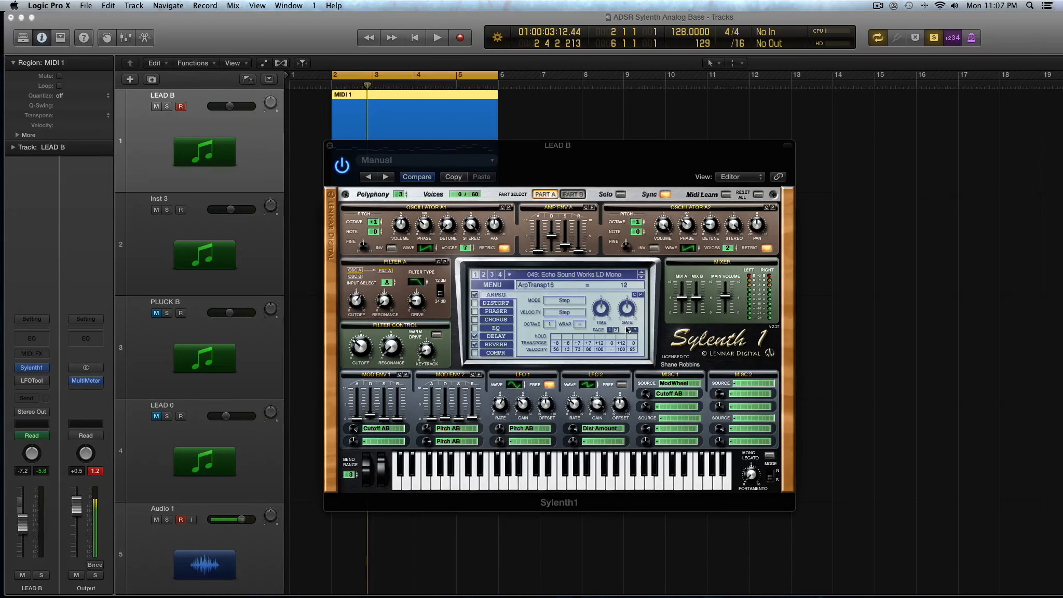
click(610, 332)
Step: Audition the arpeggiator time at 1/8D and set it to 1/8
click(603, 310)
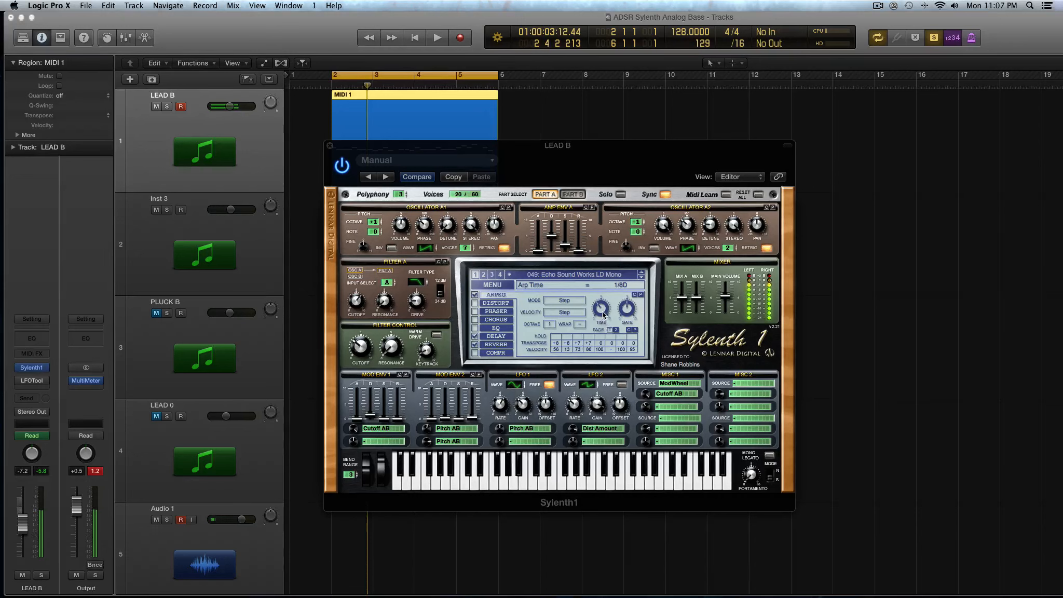
mouse_move(604, 317)
mouse_down()
mouse_move(599, 290)
mouse_move(625, 278)
mouse_move(601, 312)
mouse_up()
click(606, 309)
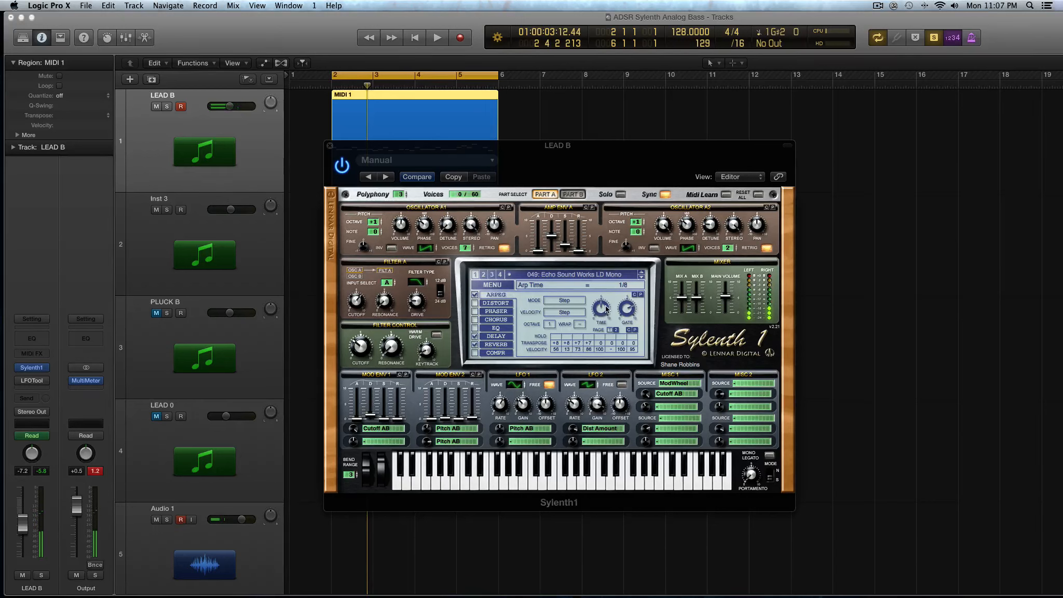
Step: Set the velocities of the first four arpeggiator steps to 127, 34, 127 and 63
drag(556, 355, 580, 344)
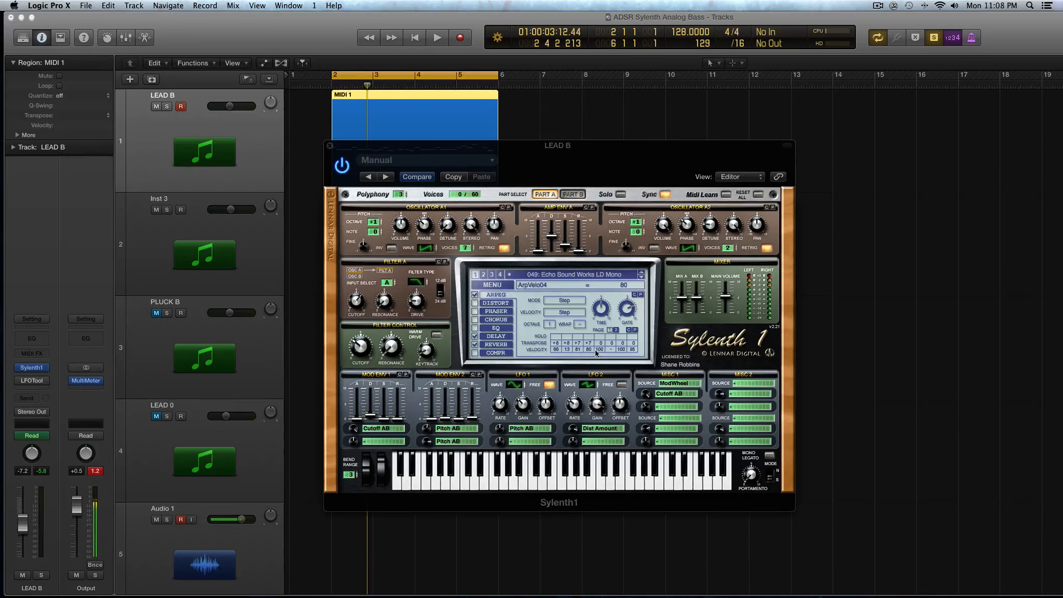
drag(560, 349, 538, 248)
drag(577, 350, 563, 252)
drag(591, 351, 590, 357)
Step: Turn on hold for the first and third arpeggiator steps and try it on the fifth step
click(556, 336)
click(577, 337)
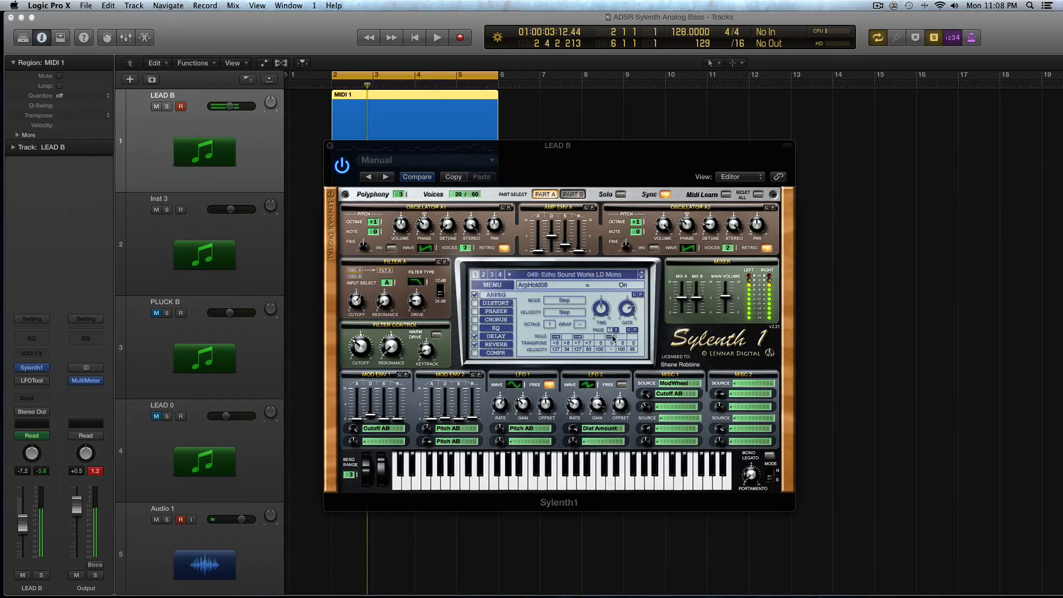
click(600, 336)
Step: Compare the Step+Hold and Step options for the arpeggiator velocity, and leave it on Step+Hold
click(573, 313)
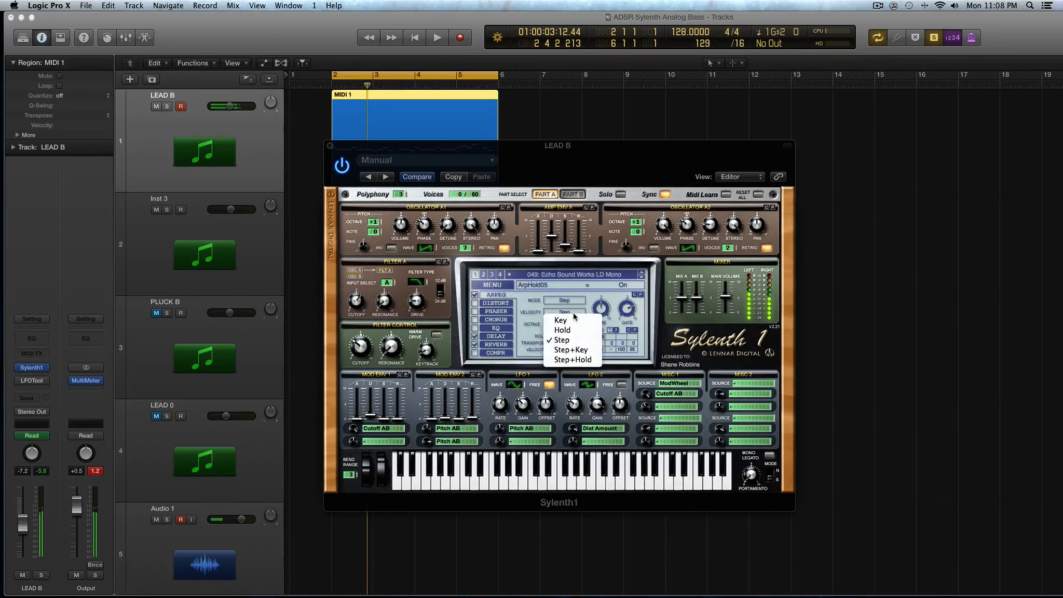
click(584, 360)
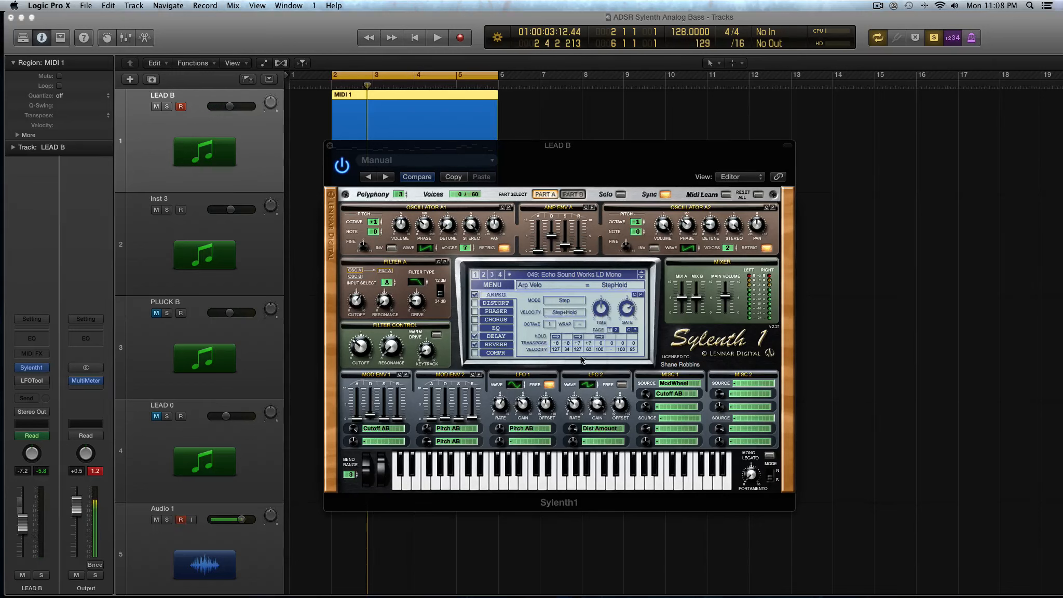
click(562, 312)
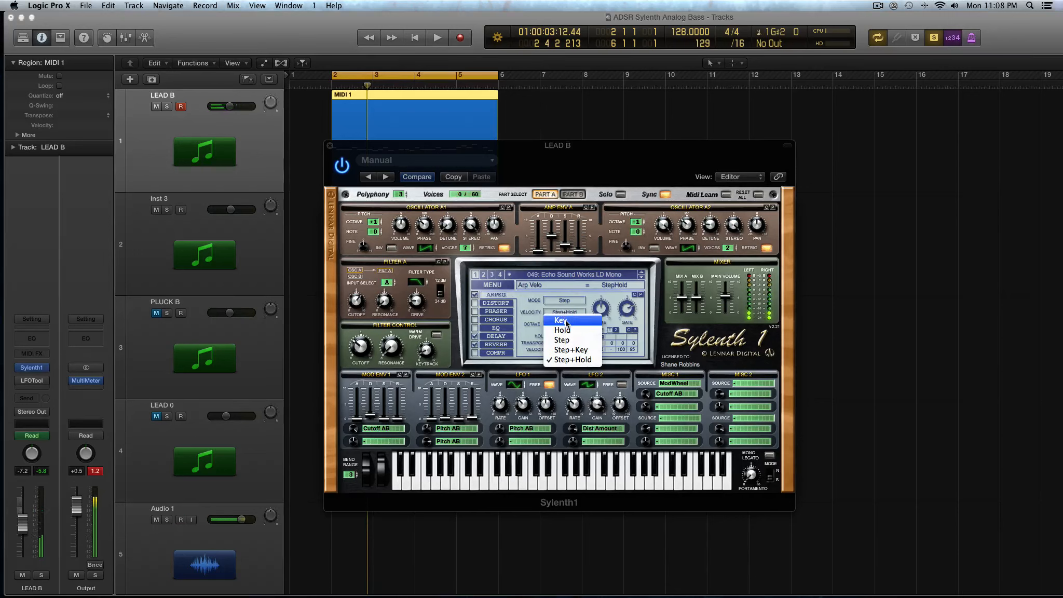
click(579, 345)
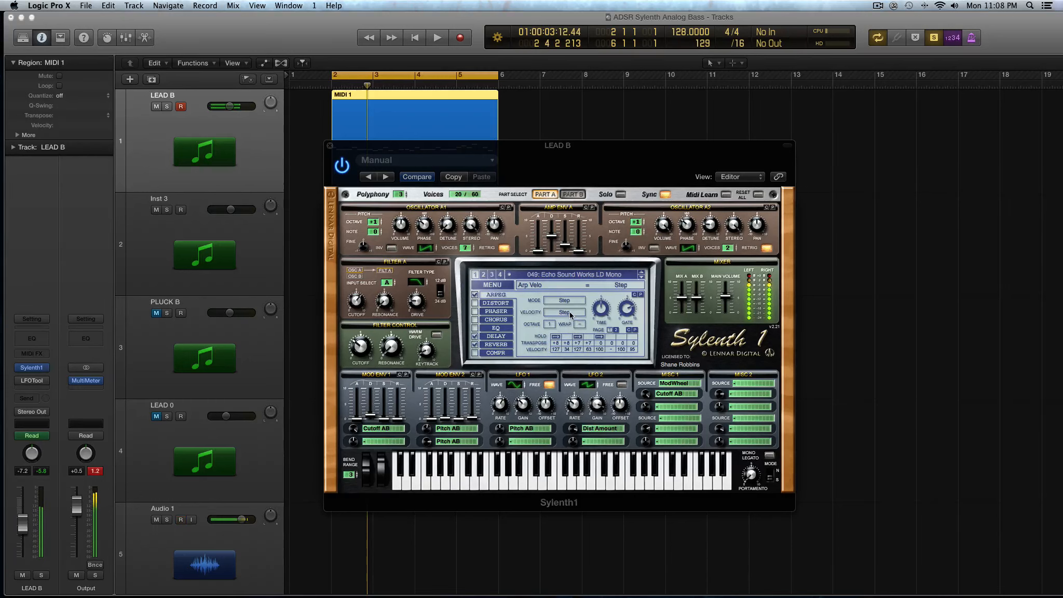
click(565, 312)
click(582, 359)
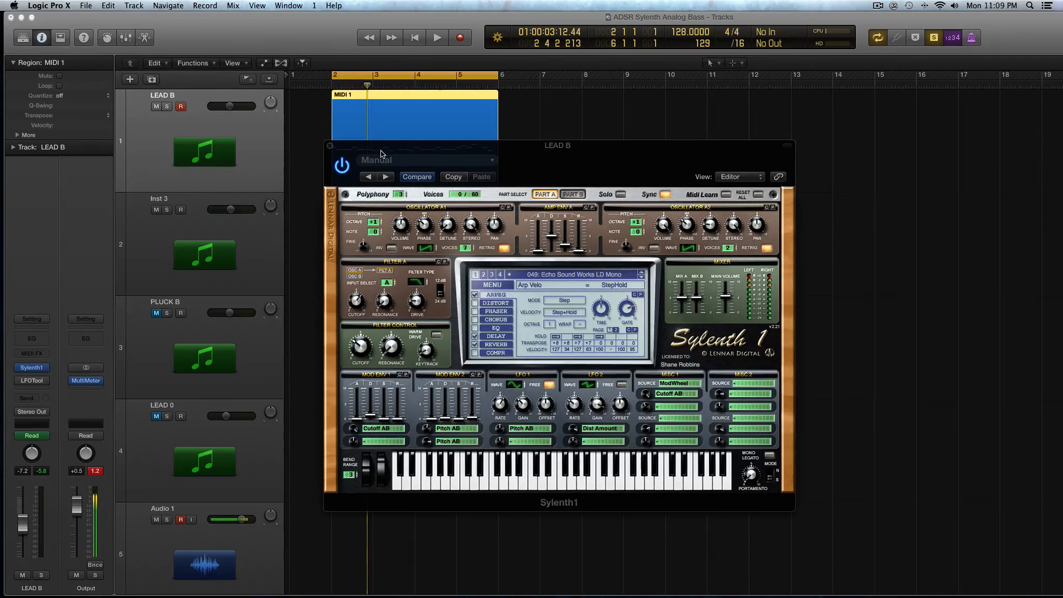
Step: Move the synth window clear of the MIDI regions and examine the source options for the second Misc 1 slot, including Step Velocity
drag(378, 152, 468, 159)
drag(549, 159, 722, 165)
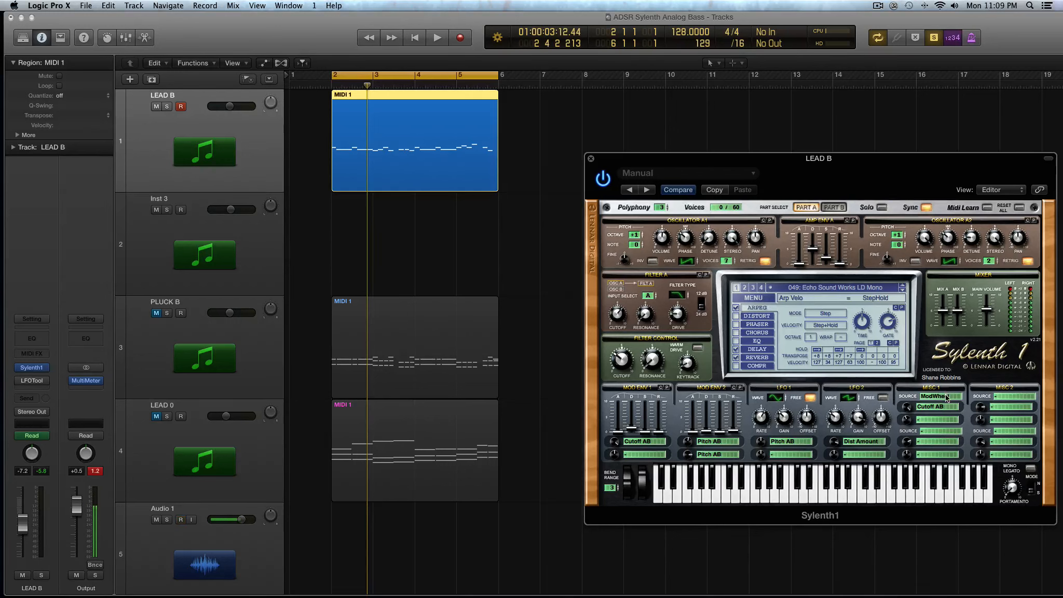
click(945, 422)
click(911, 429)
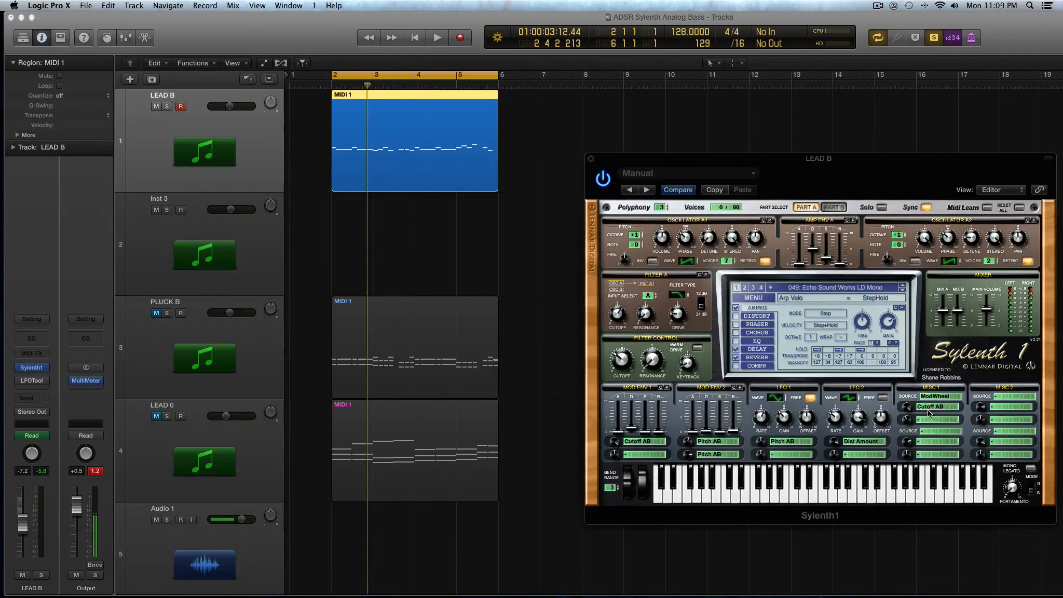
click(927, 431)
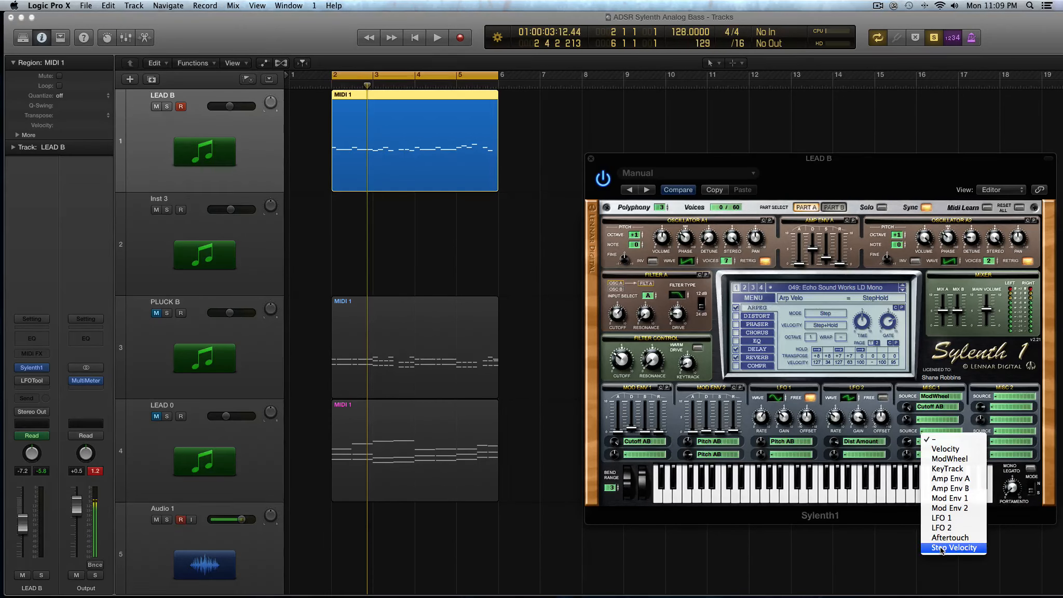
click(788, 351)
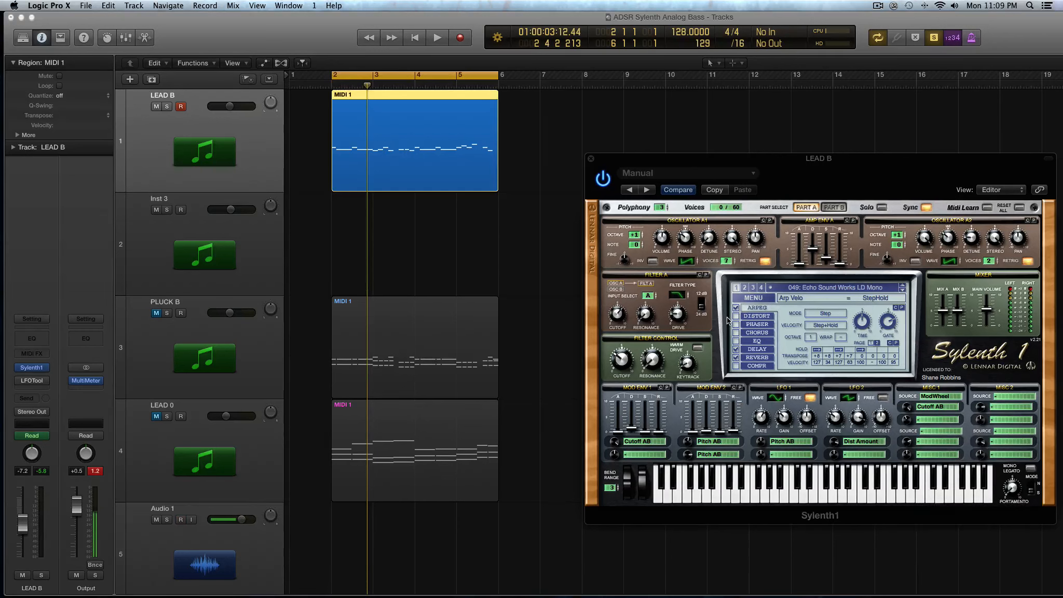
Step: Set the arpeggiator mode to Chord and audition it
click(832, 323)
click(822, 314)
click(821, 314)
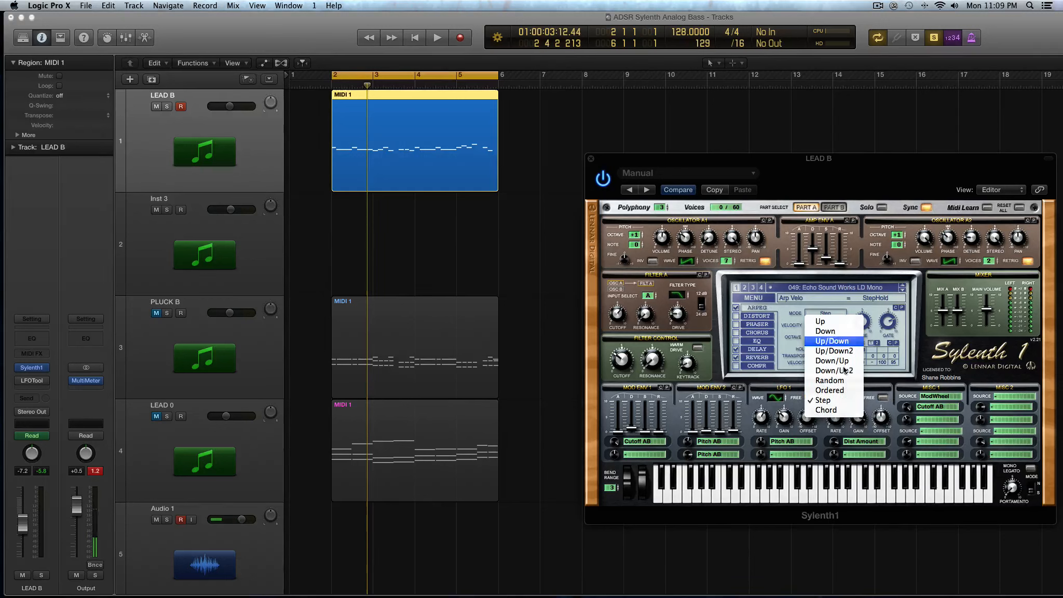
click(832, 410)
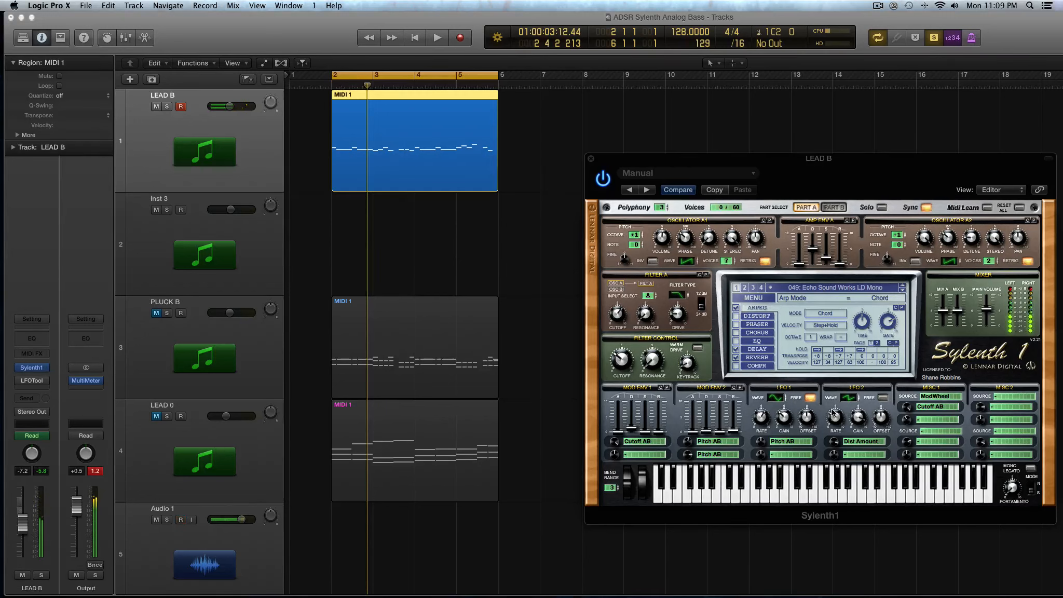
click(837, 314)
click(826, 409)
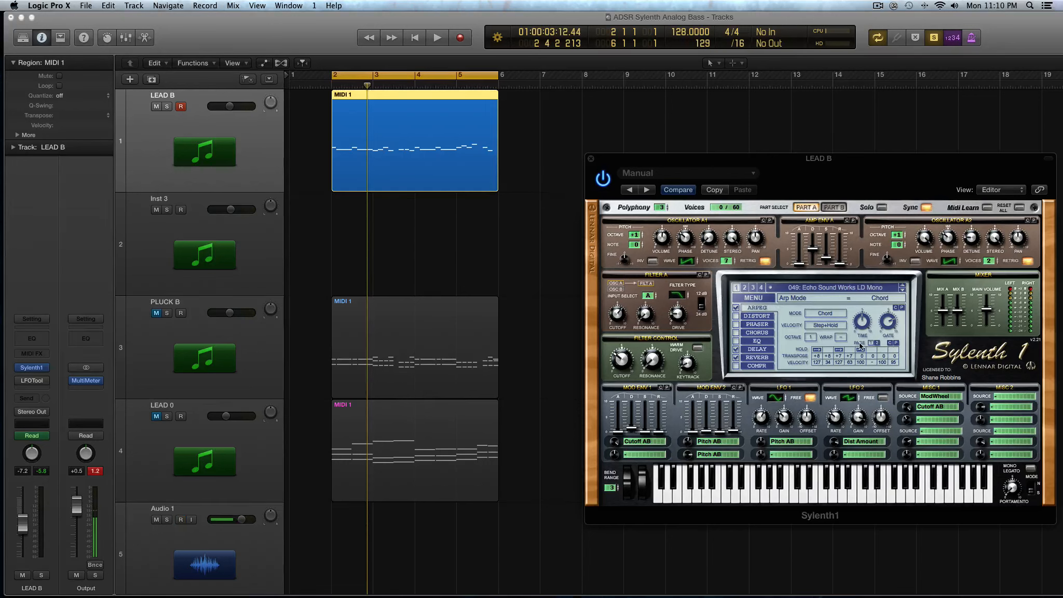
Step: Disable the arpeggiator, enable the distortion effect and display the distortion settings
click(755, 324)
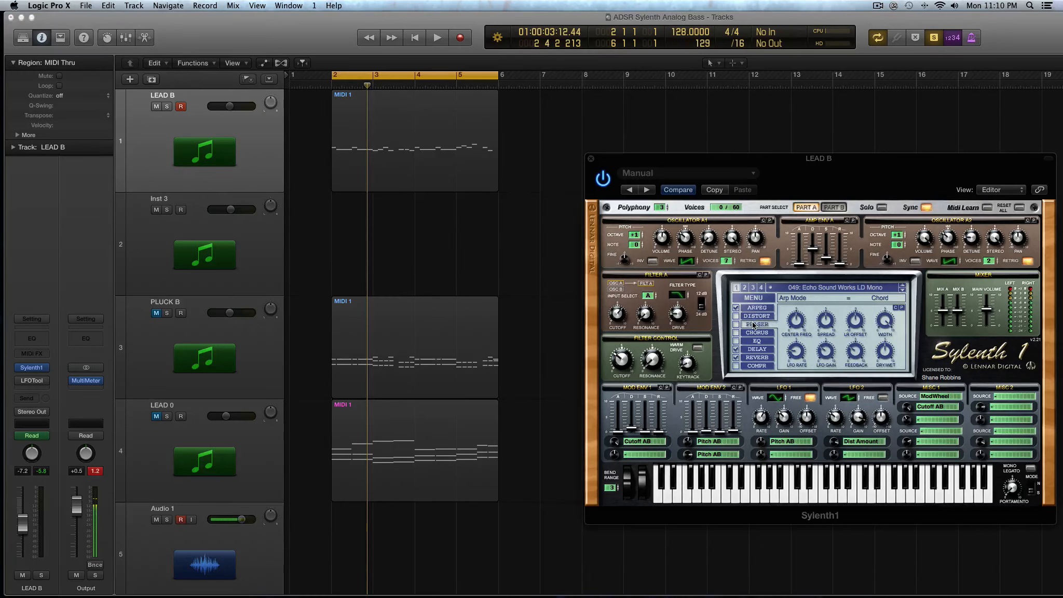
click(748, 317)
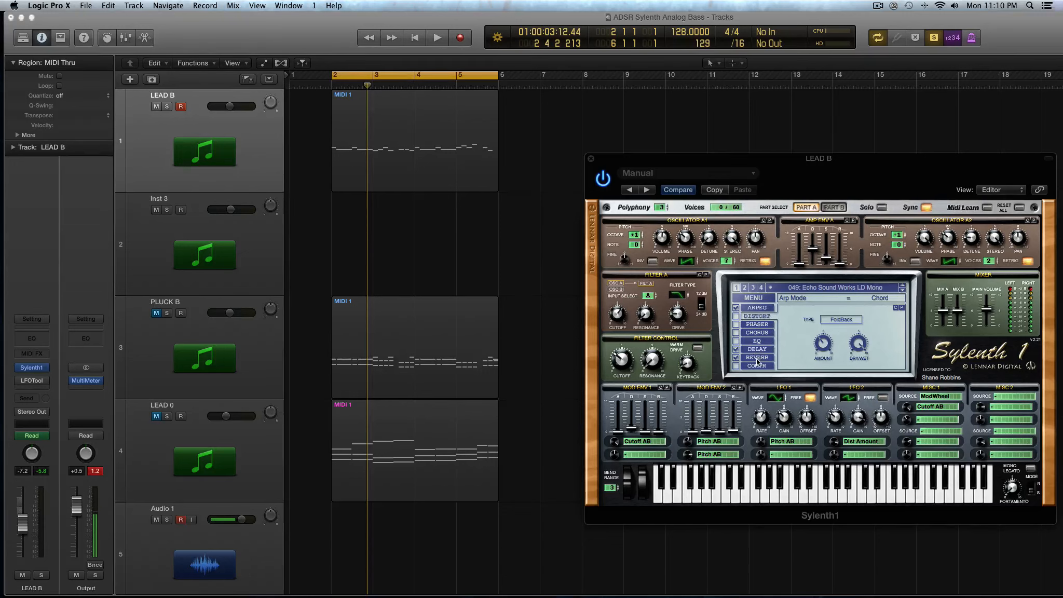
click(737, 308)
click(736, 316)
click(757, 317)
Step: Review the distortion types and set the type to OverDrive
click(831, 321)
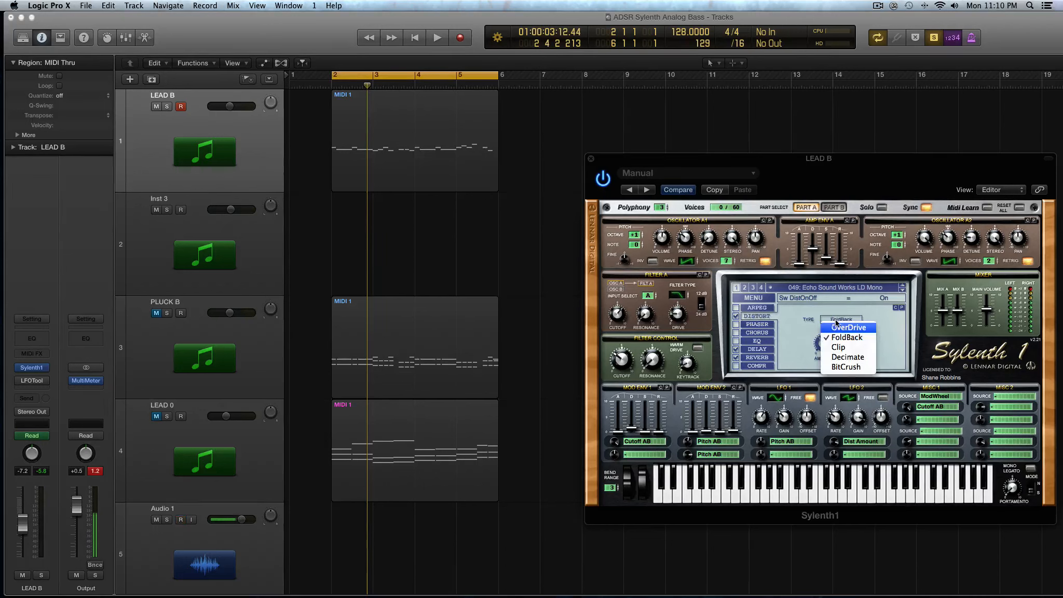
click(834, 321)
click(836, 319)
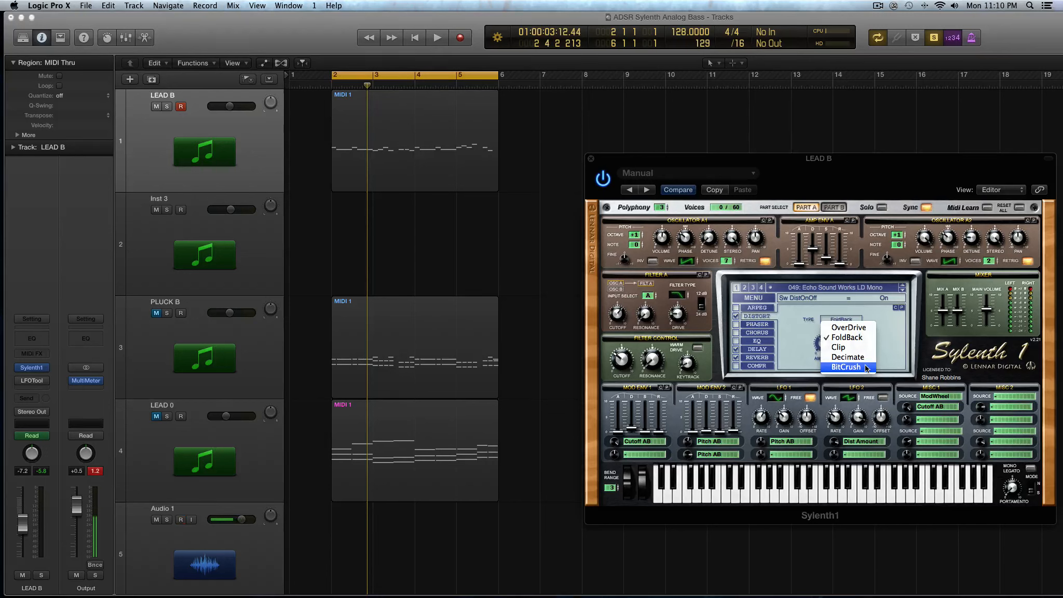
click(841, 328)
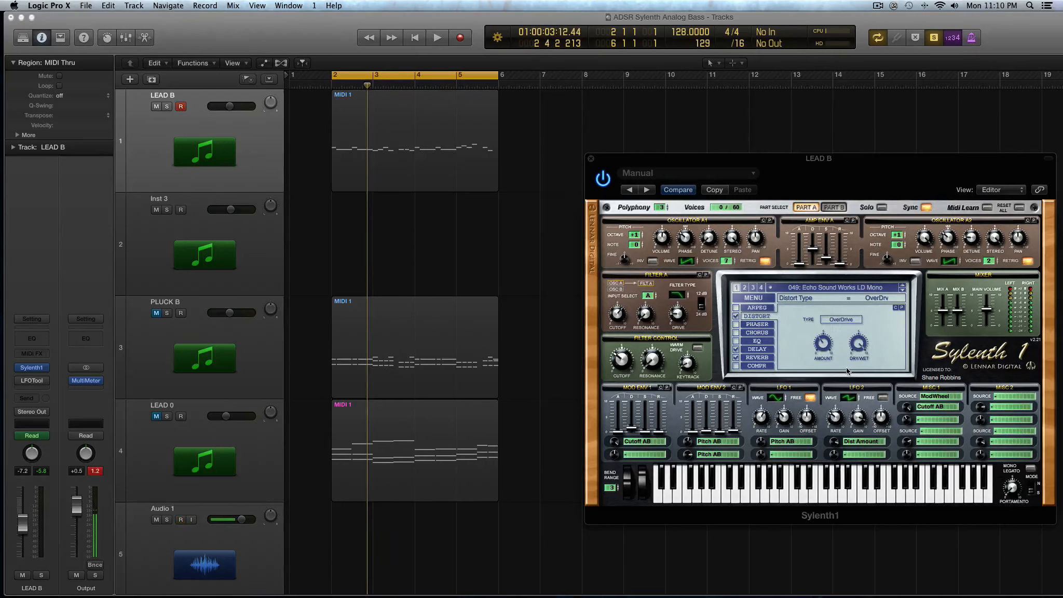
Step: Play the LEAD B MIDI region with the distortion amount set to 10, and stop playback
click(408, 154)
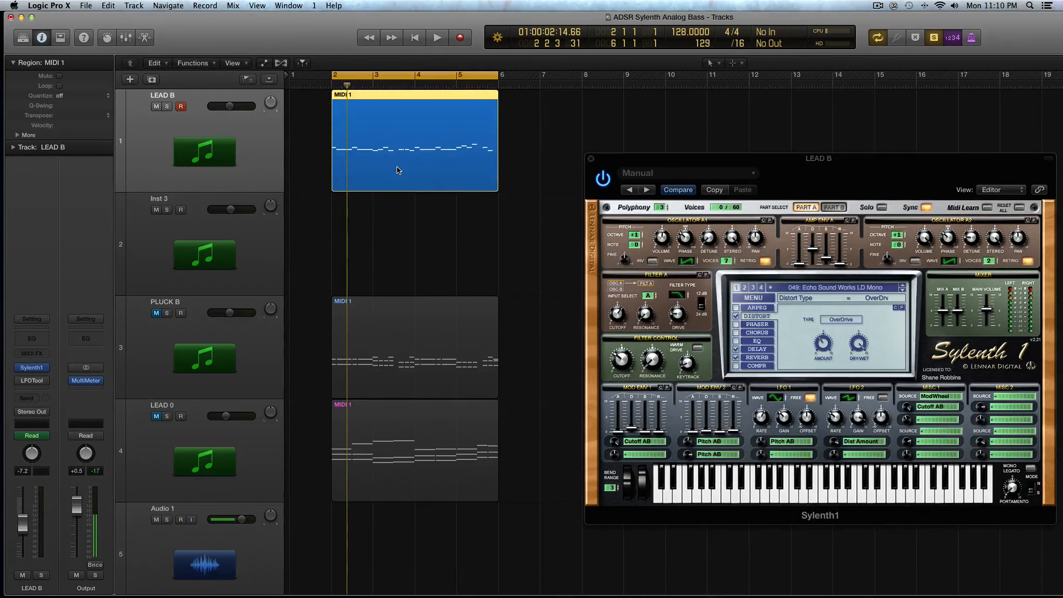
key(space)
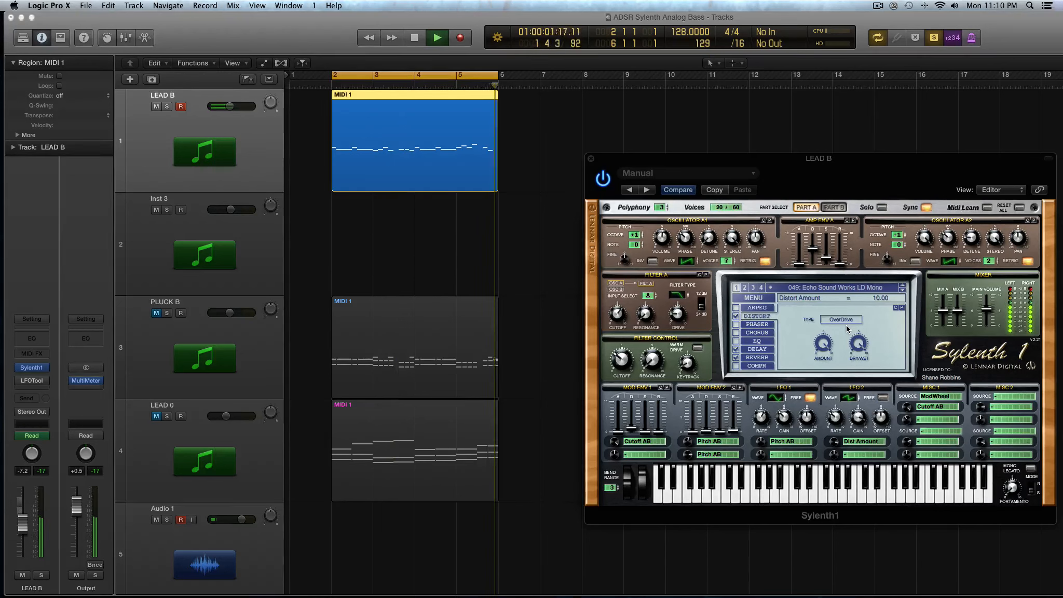
key(space)
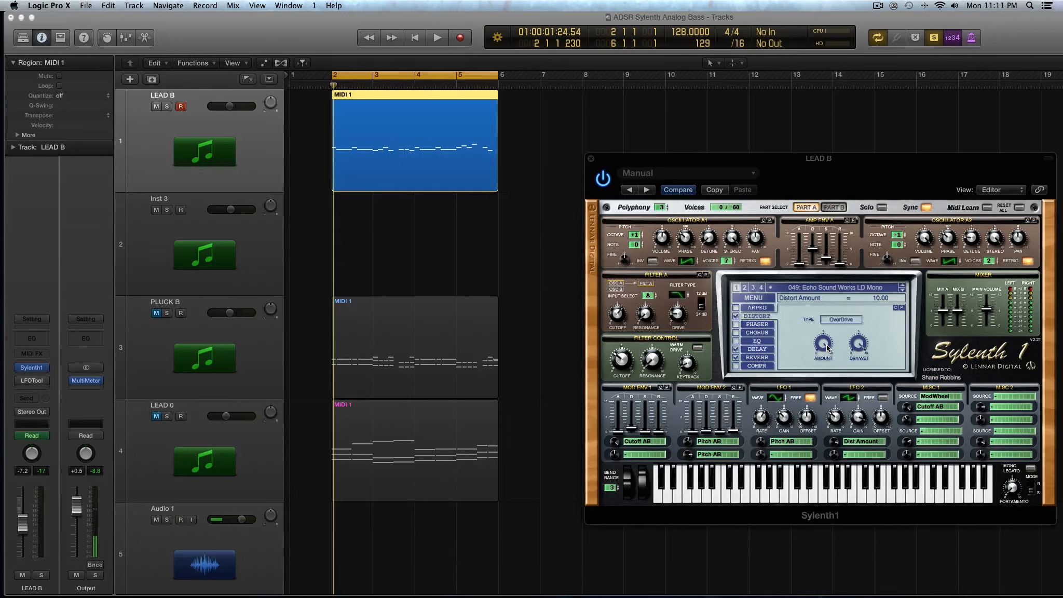
Step: Audition the distortion dry/wet mix at about 50% and set it to 100%
click(856, 340)
drag(864, 370, 854, 304)
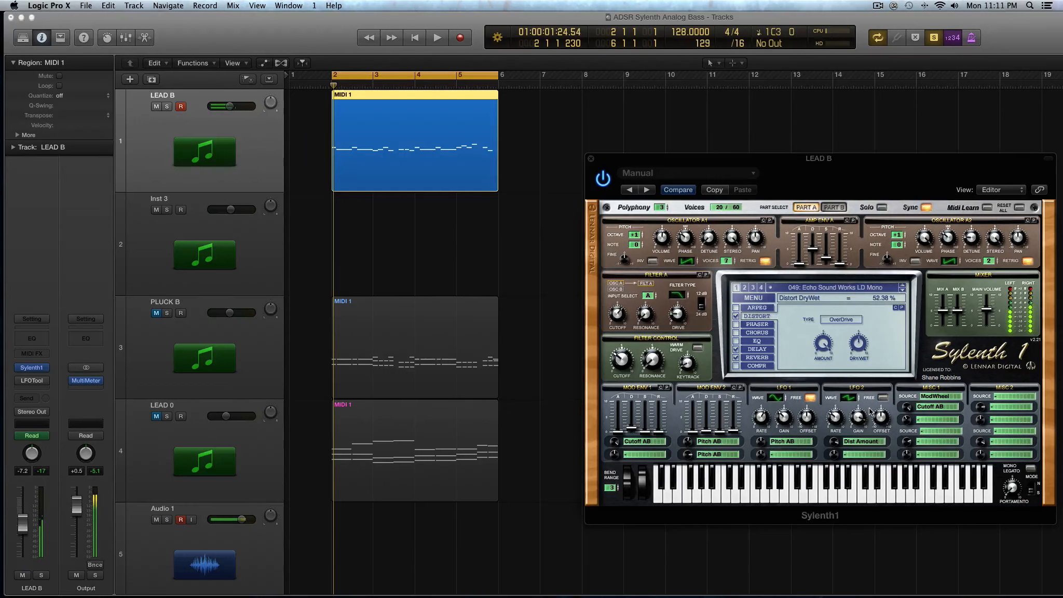
drag(859, 343, 860, 351)
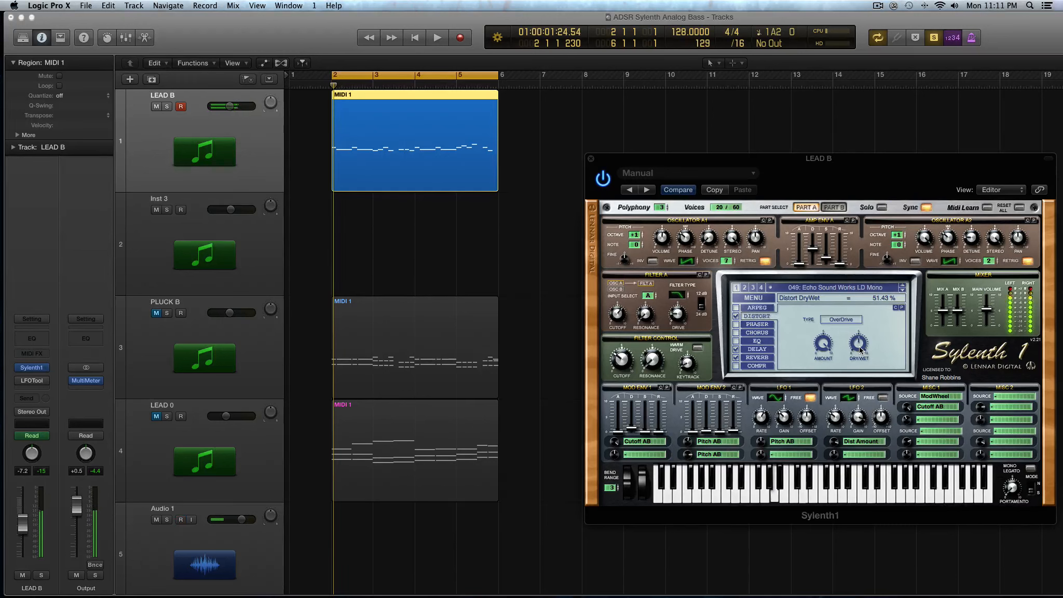
drag(860, 349, 863, 348)
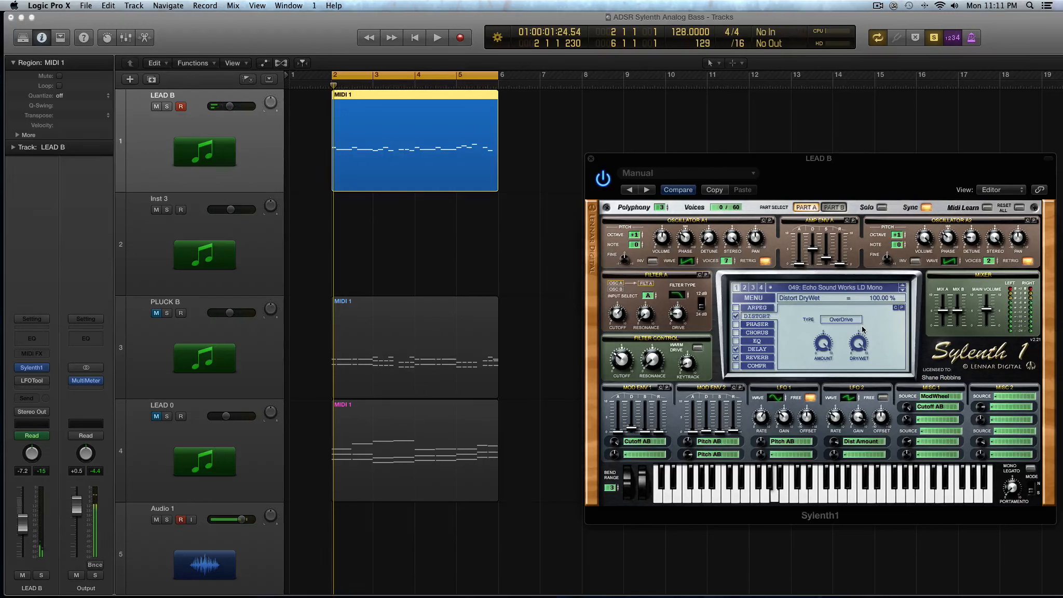
Step: Change the distortion type to FoldBack
click(851, 317)
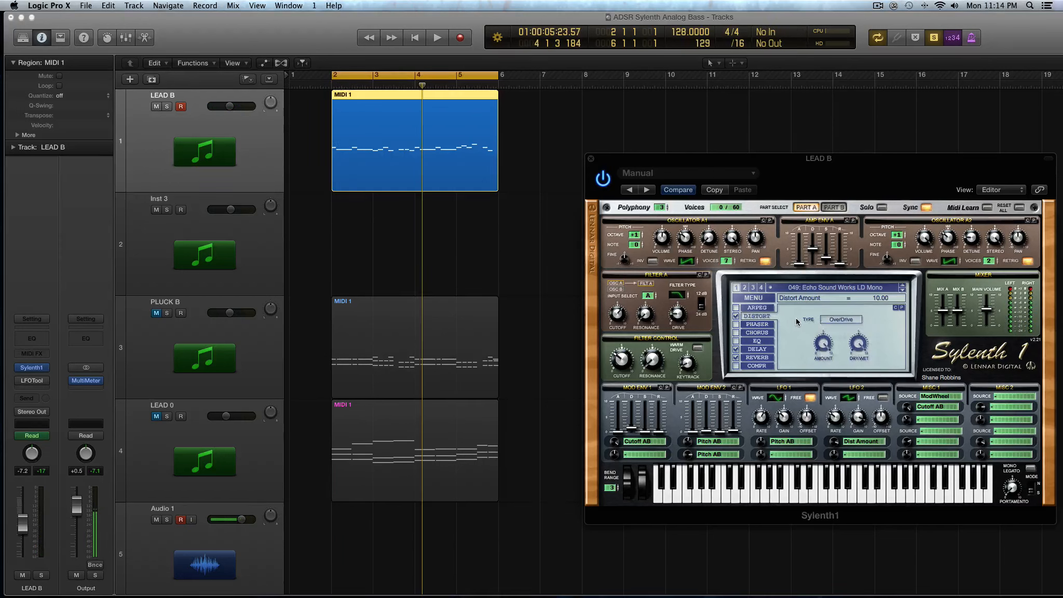
click(830, 320)
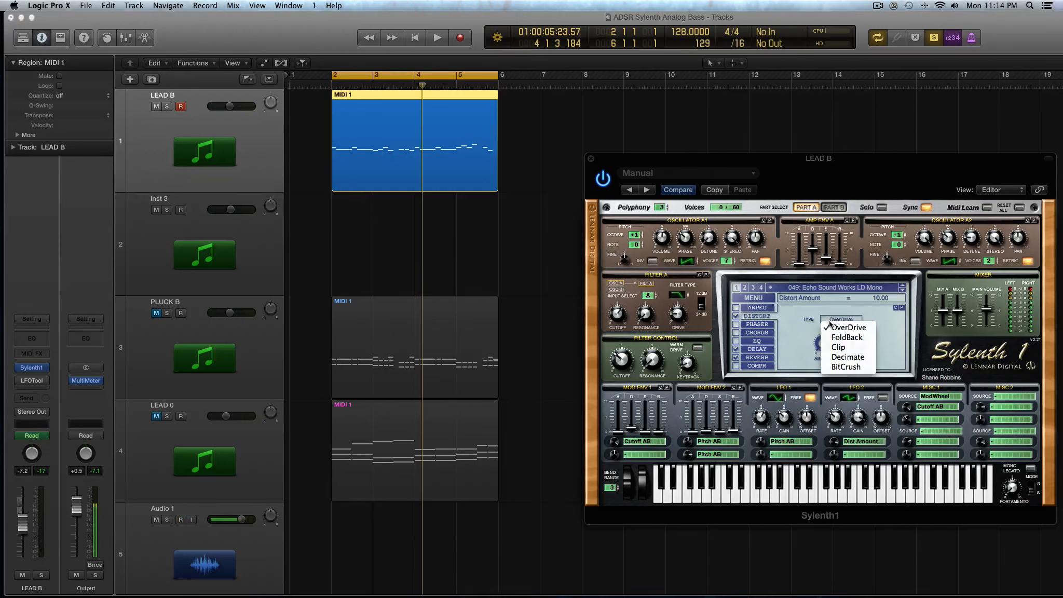
click(840, 338)
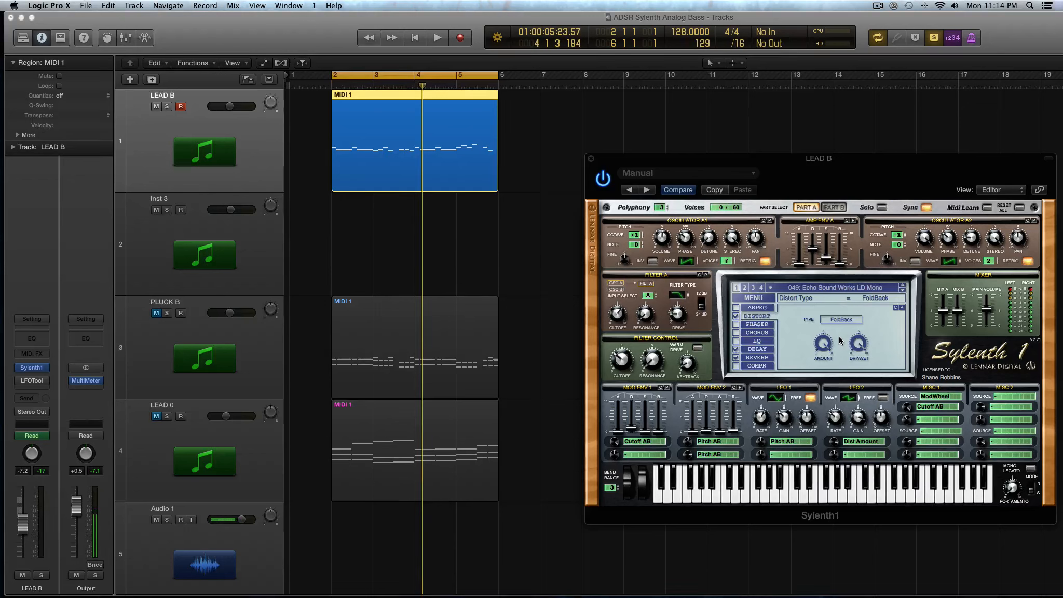
Step: Play the region while varying the FoldBack distortion amount, finish at 10, and stop playback
key(space)
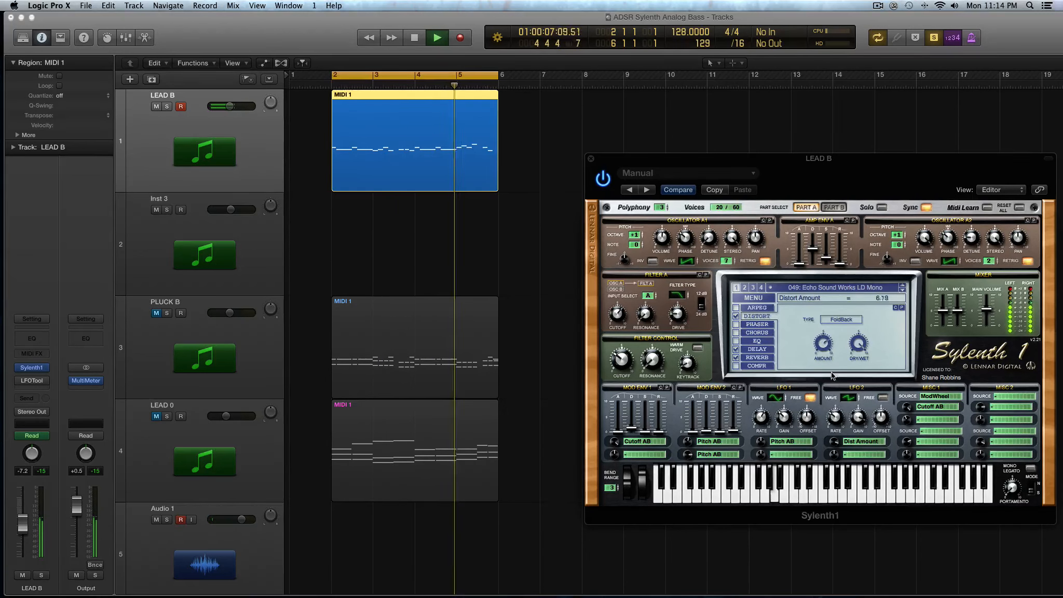
drag(825, 347, 830, 318)
key(space)
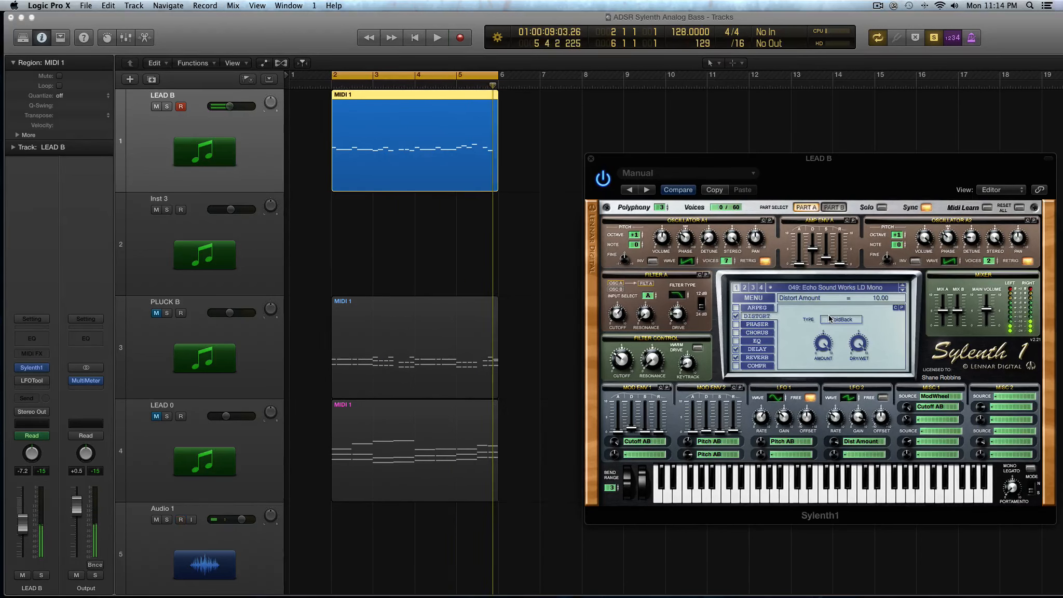
Step: Change the distortion type to Clip and play the region with the amount at 10 and the dry/wet mix at 100%
click(828, 320)
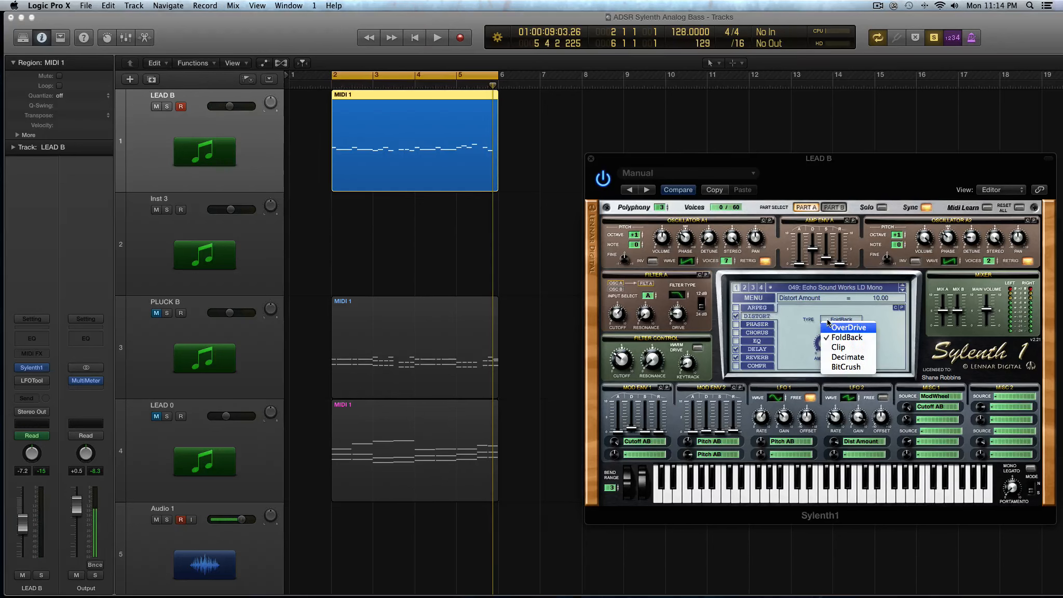
click(837, 348)
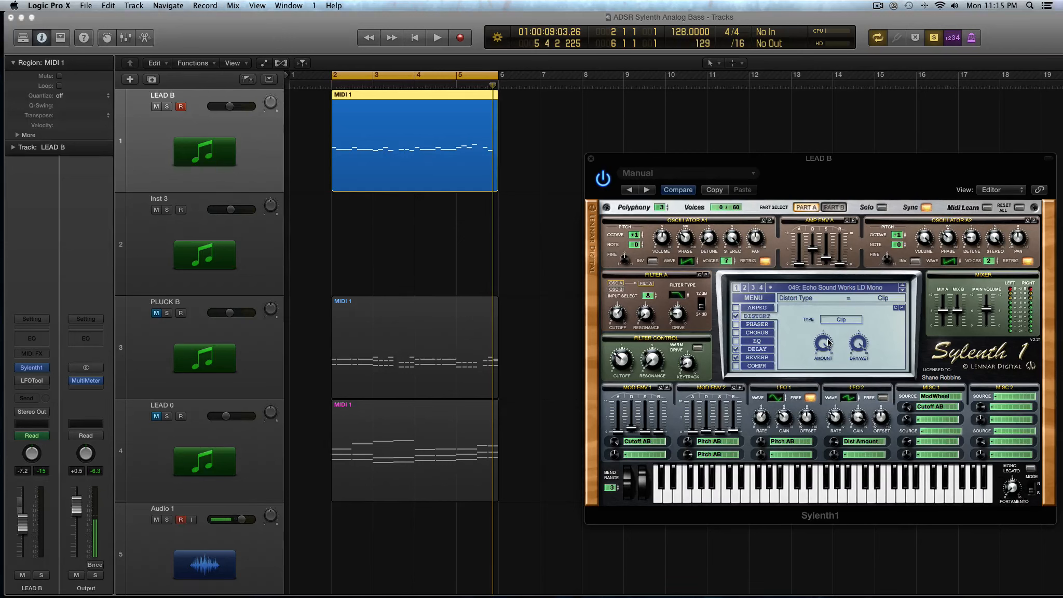
click(828, 345)
key(space)
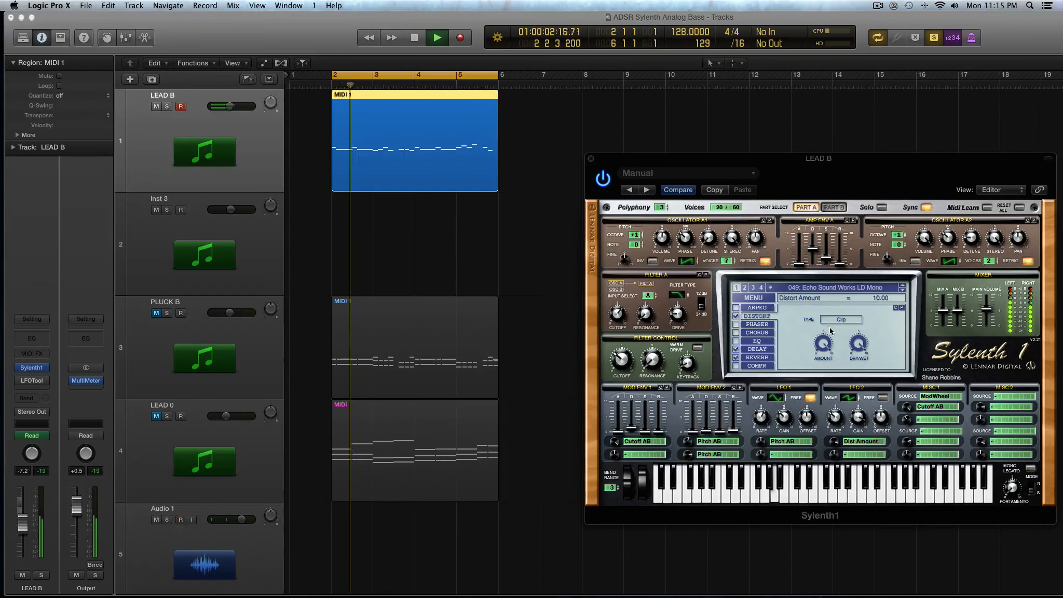
drag(866, 455, 835, 311)
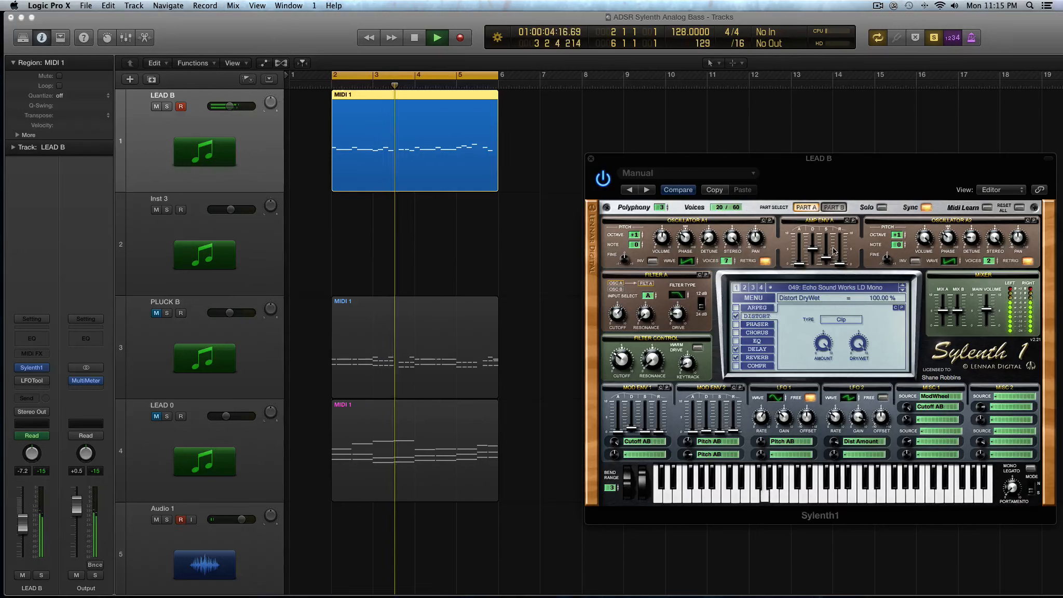
Step: Clear LFO 2's Dist Amount destination and vary the Clip distortion amount during playback, finishing at 10 with playback stopped
click(860, 441)
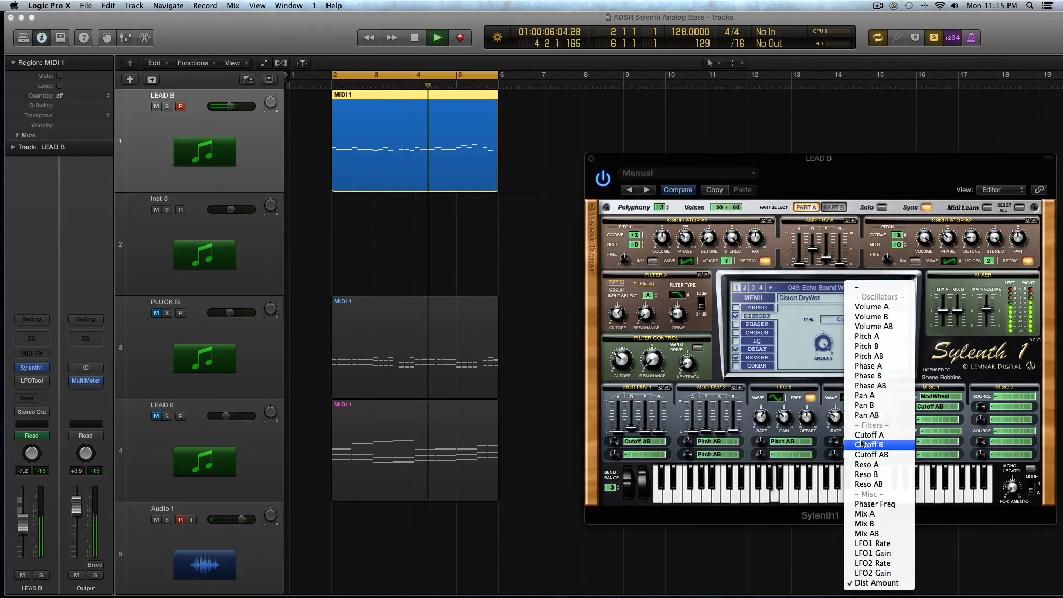
click(872, 286)
drag(822, 351, 861, 477)
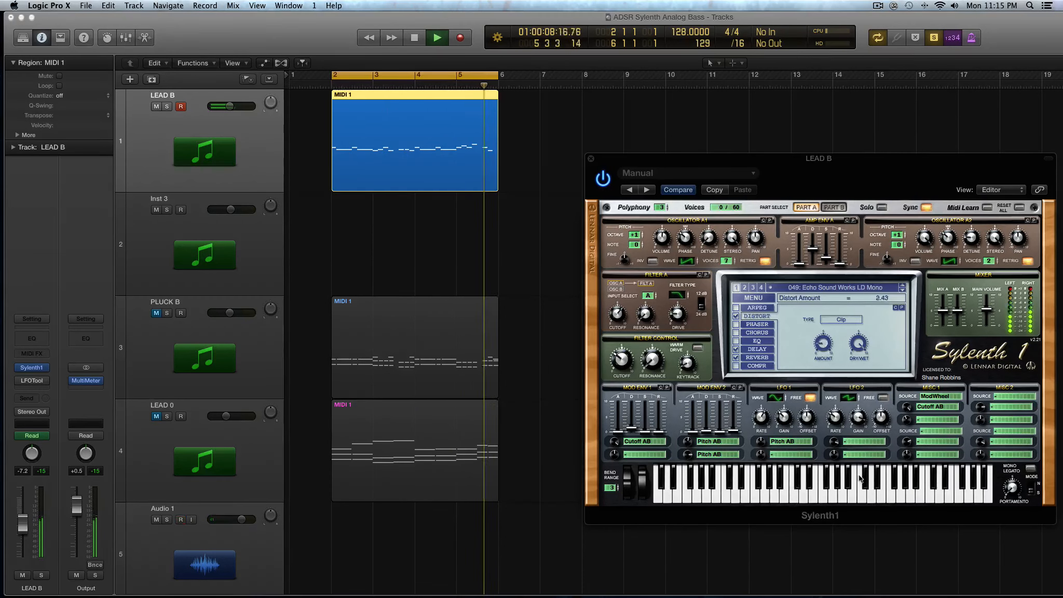
drag(886, 513, 833, 312)
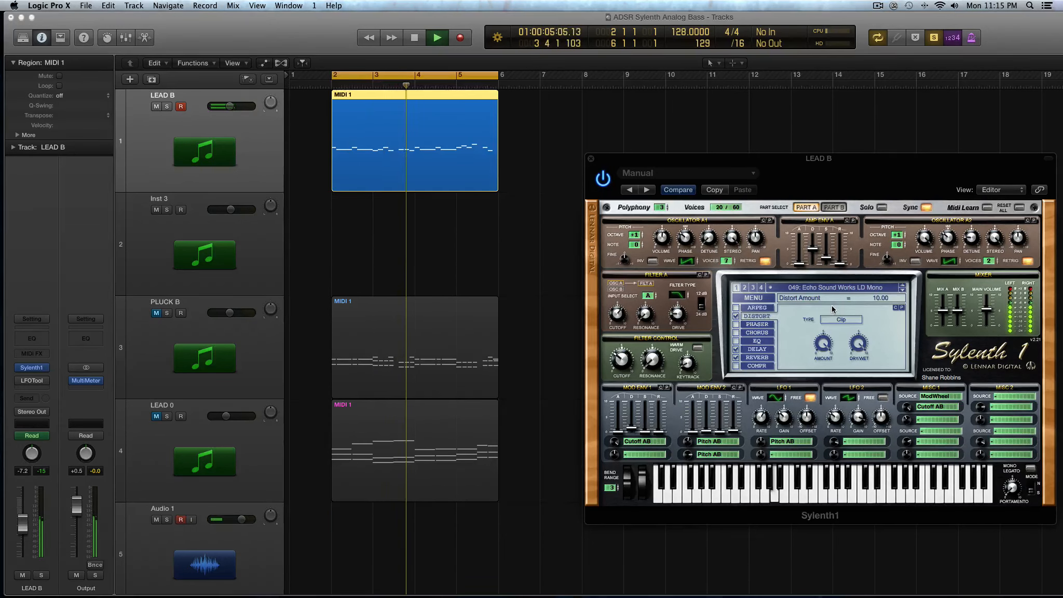
key(space)
Step: Change the distortion type to Decimate and start playback of the region
click(844, 320)
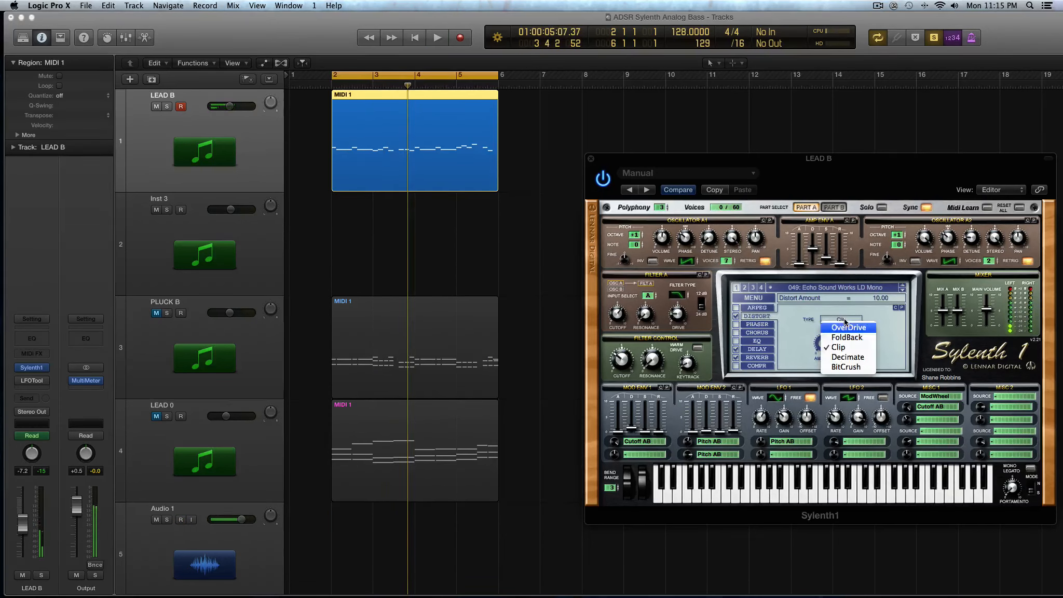
click(847, 356)
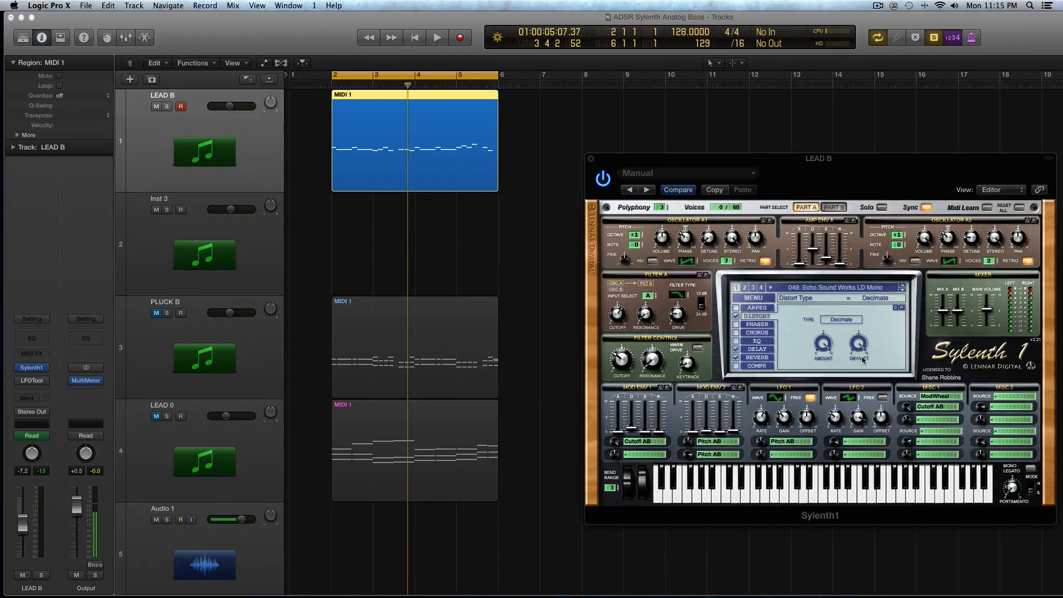
key(space)
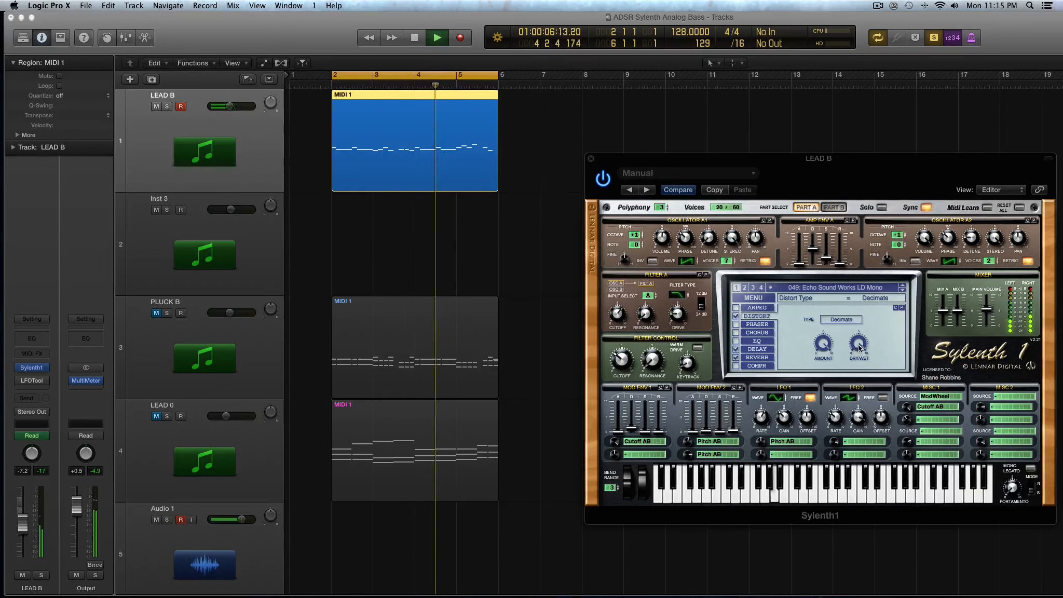
Step: Audition the Decimate dry/wet mix and amount, finishing at about 70% and 6.61, and stop playback
drag(857, 345, 864, 384)
drag(824, 349, 833, 413)
mouse_move(858, 345)
mouse_down()
mouse_move(859, 410)
mouse_move(853, 340)
mouse_up()
key(space)
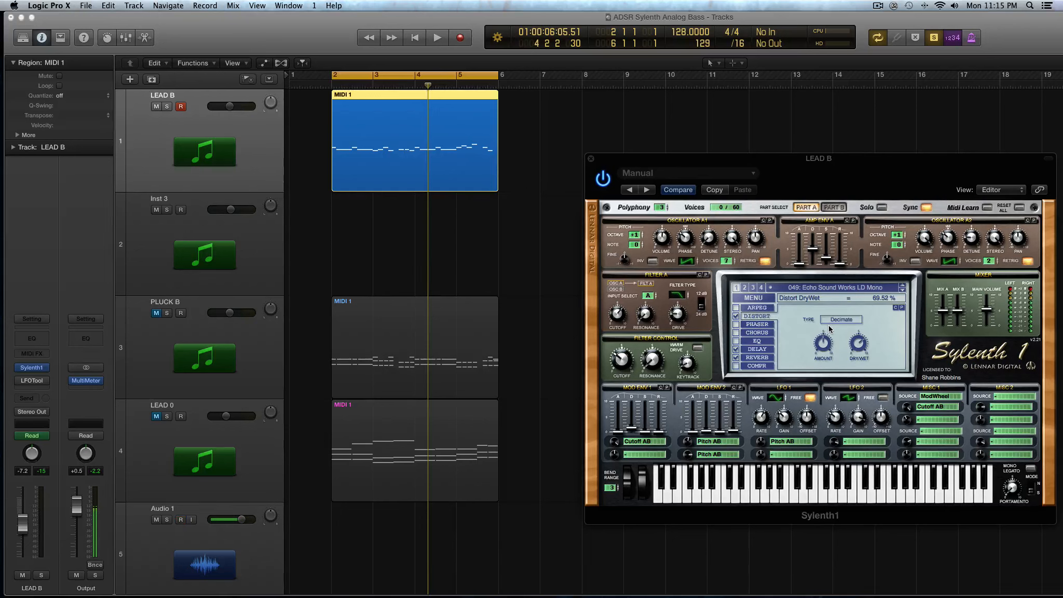
key(space)
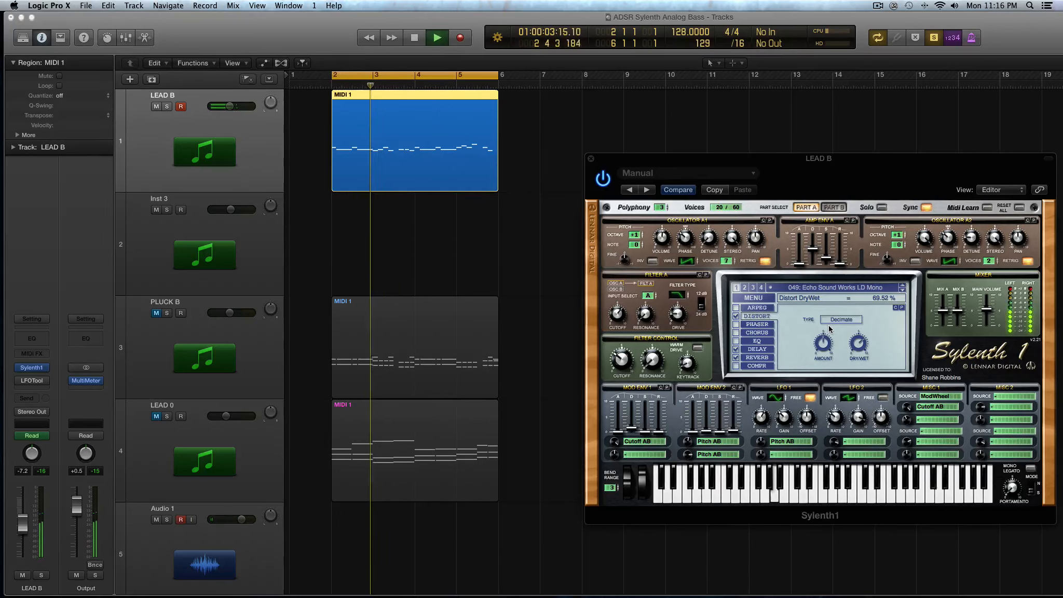
key(space)
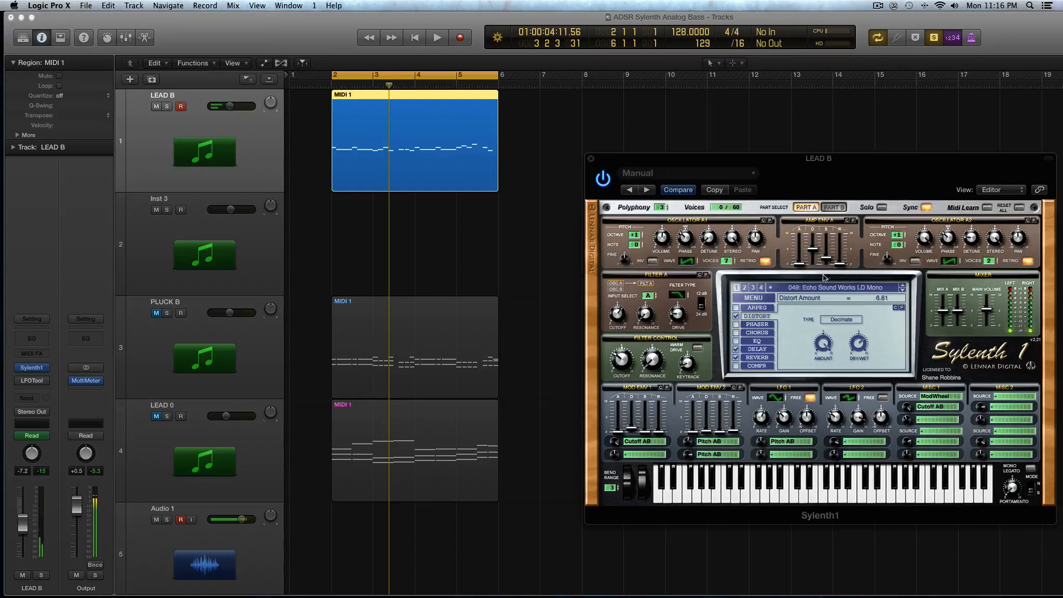
Step: Change the distortion type to BitCrush and audition it at 100% dry/wet and an amount of 10
click(838, 319)
click(858, 370)
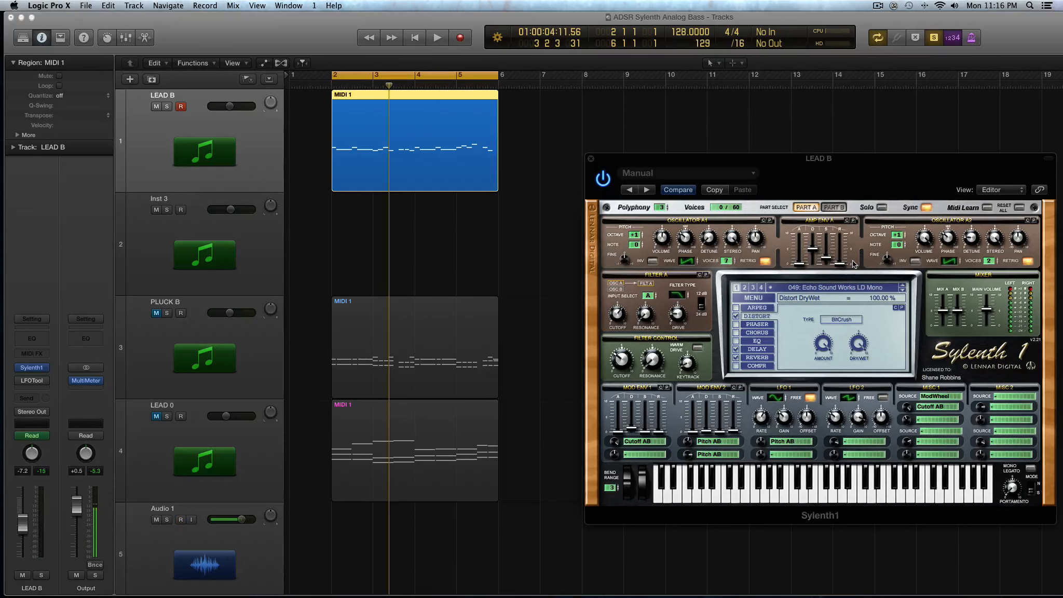
key(space)
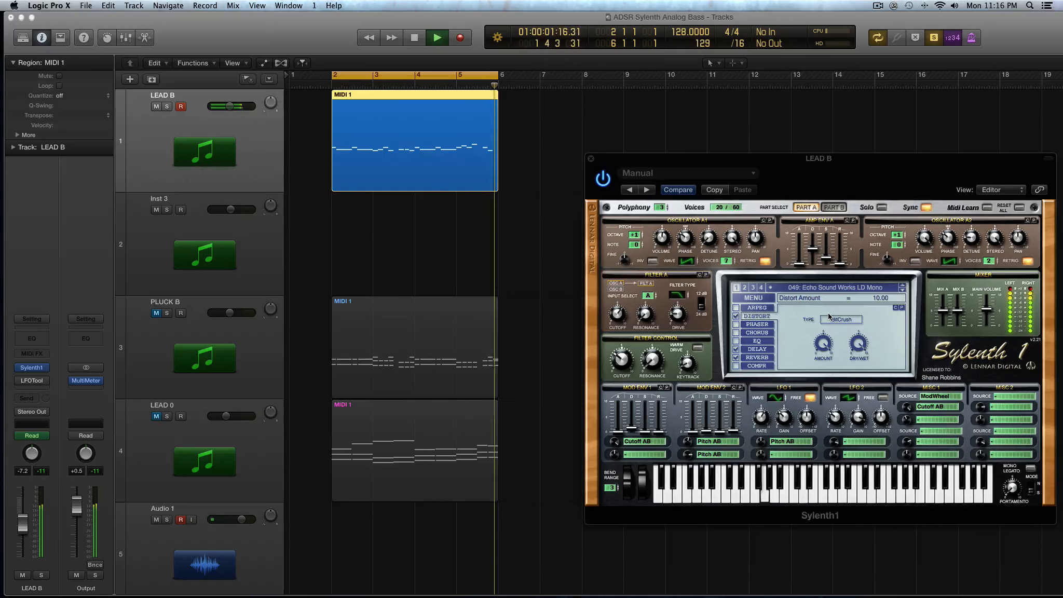
key(space)
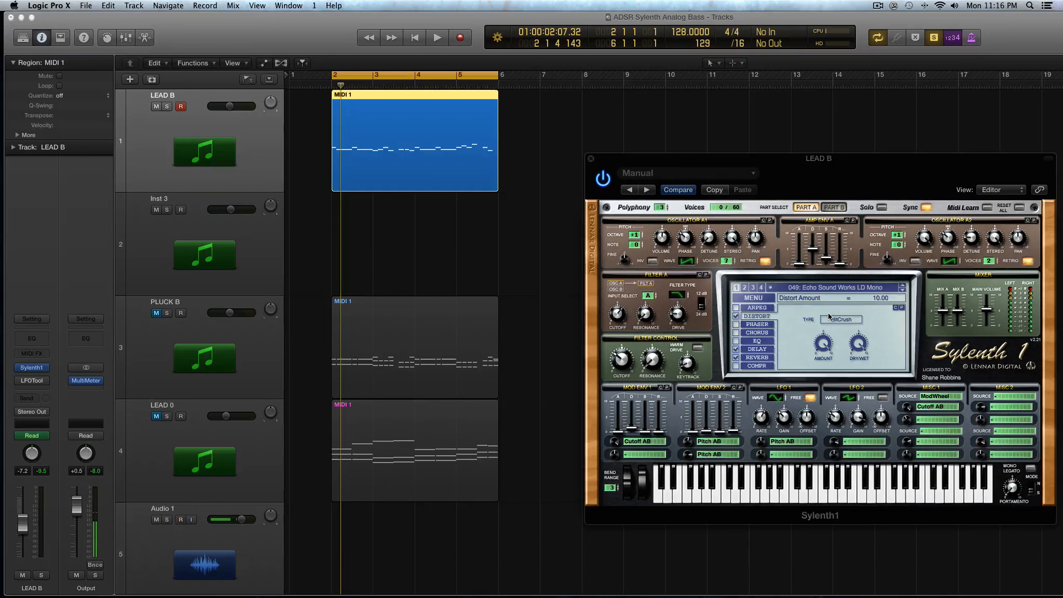
Step: Turn off the distortion effect and turn on the phaser with its settings shown
click(737, 317)
click(755, 324)
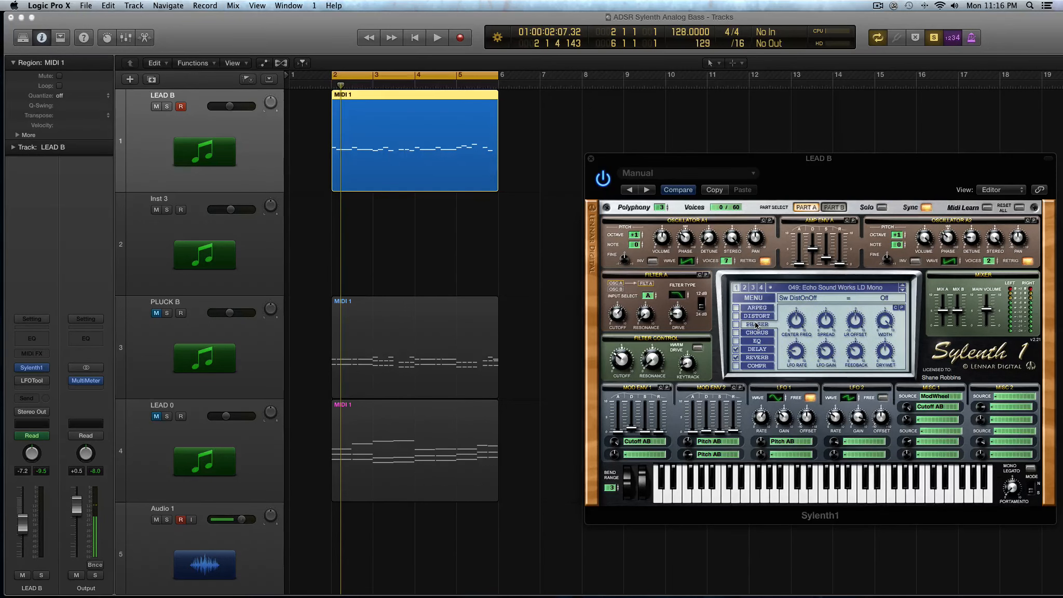
drag(757, 159, 496, 118)
click(477, 283)
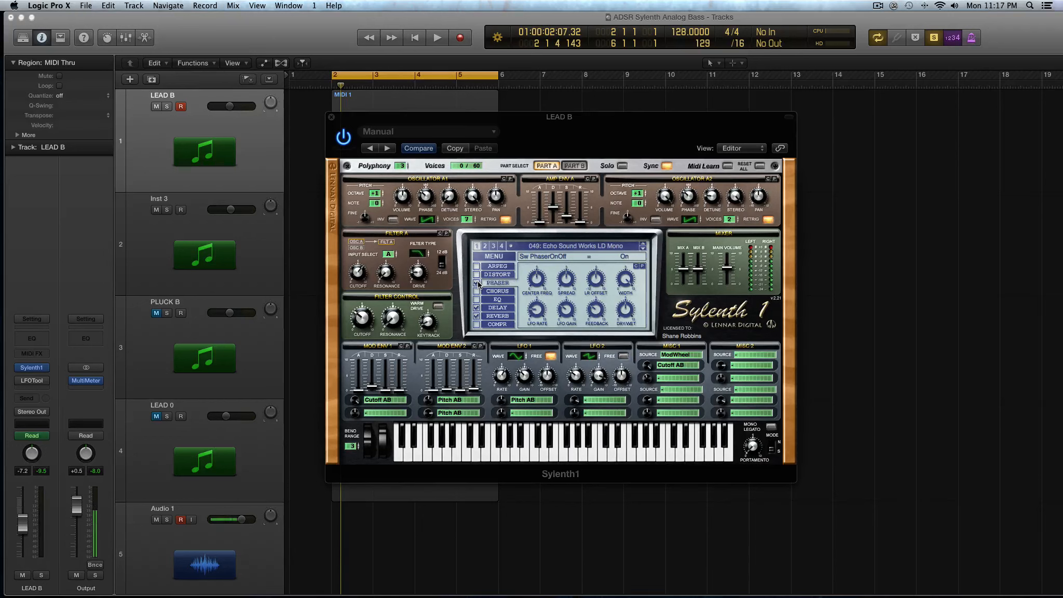
click(477, 283)
Step: Play the MIDI 1 region while sweeping the phaser's center frequency, and set the phaser dry/wet mix to about 57% with playback stopped
click(538, 288)
click(389, 99)
key(space)
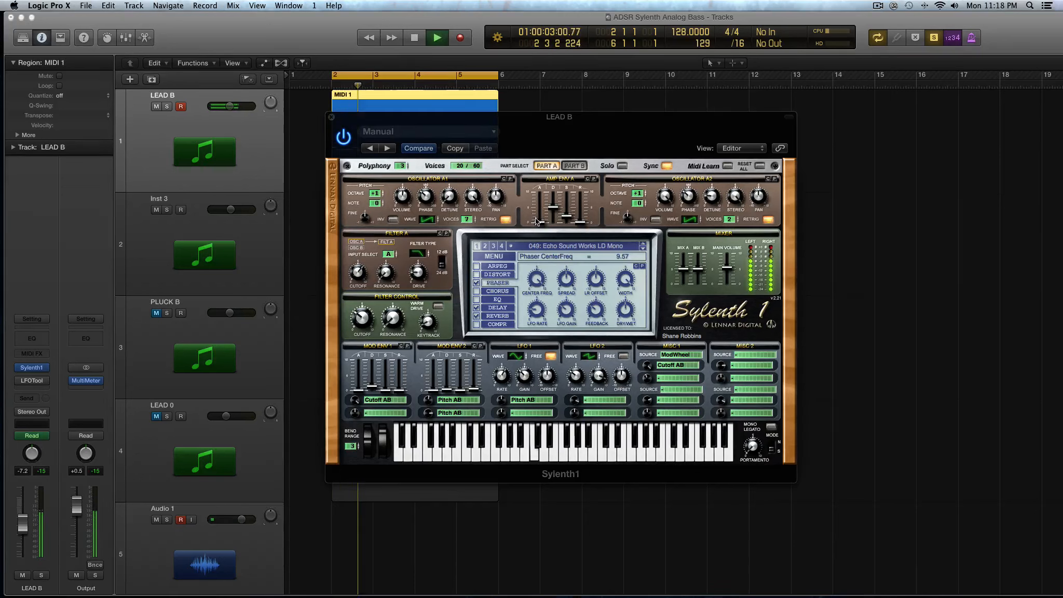
drag(536, 218, 536, 279)
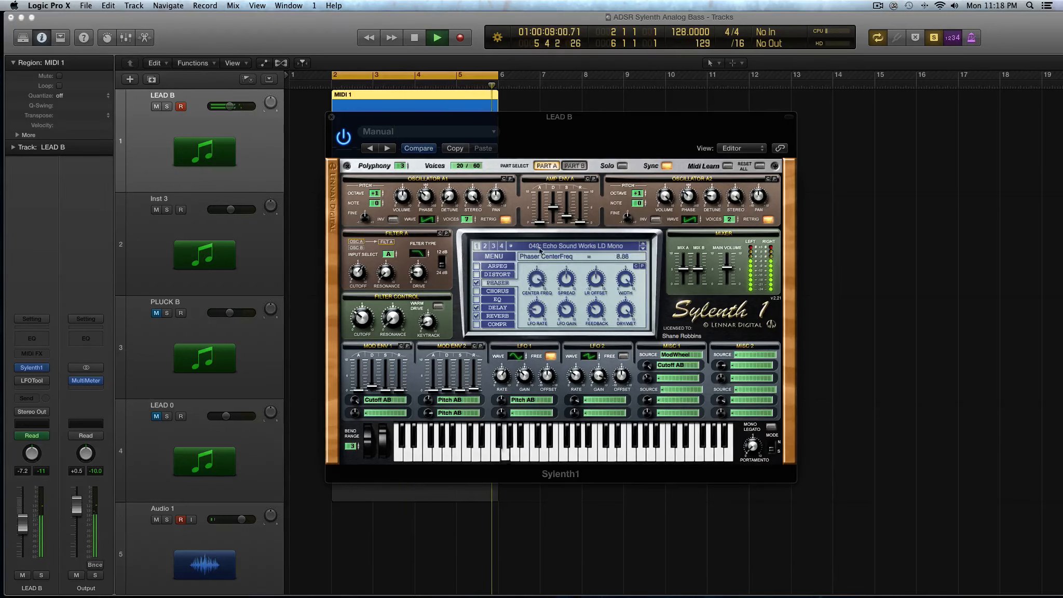
key(space)
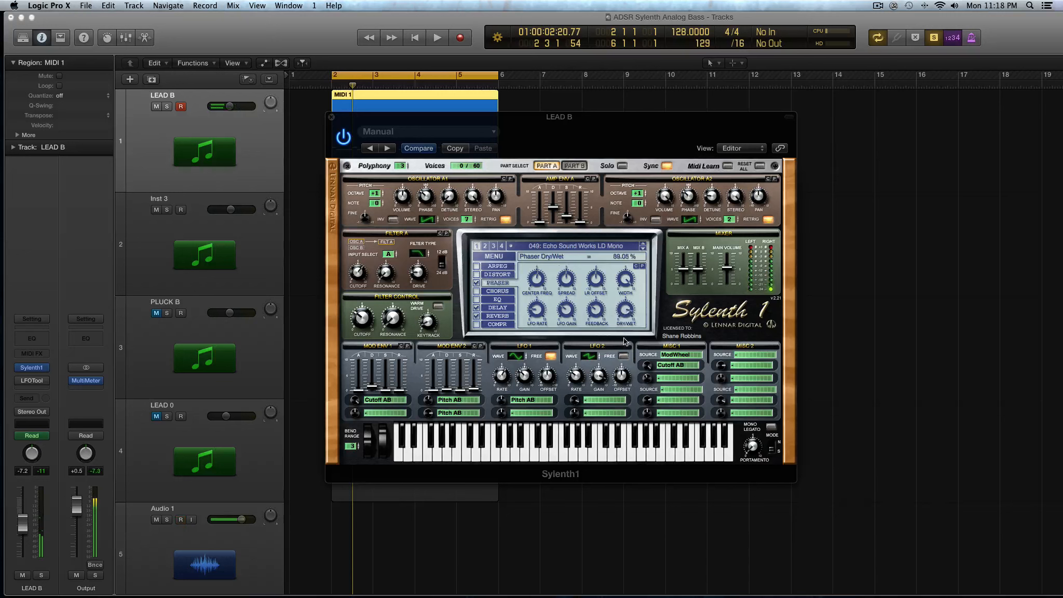
drag(626, 342, 625, 351)
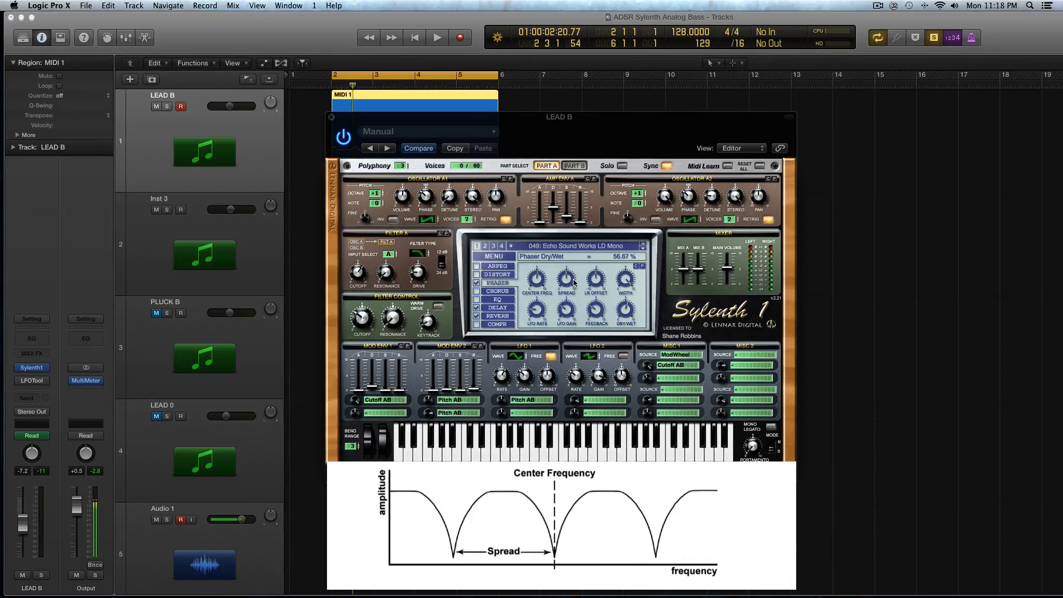
Step: Audition the phaser spread at 10 during playback, stop, and set the spread to 5.24
drag(574, 282, 571, 267)
key(space)
drag(570, 268, 565, 254)
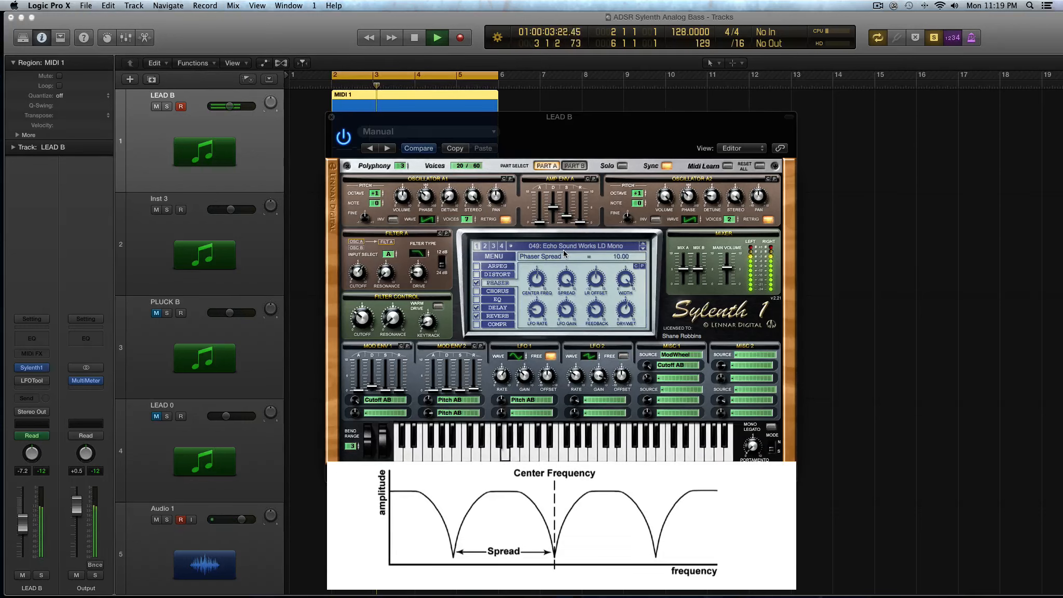
key(space)
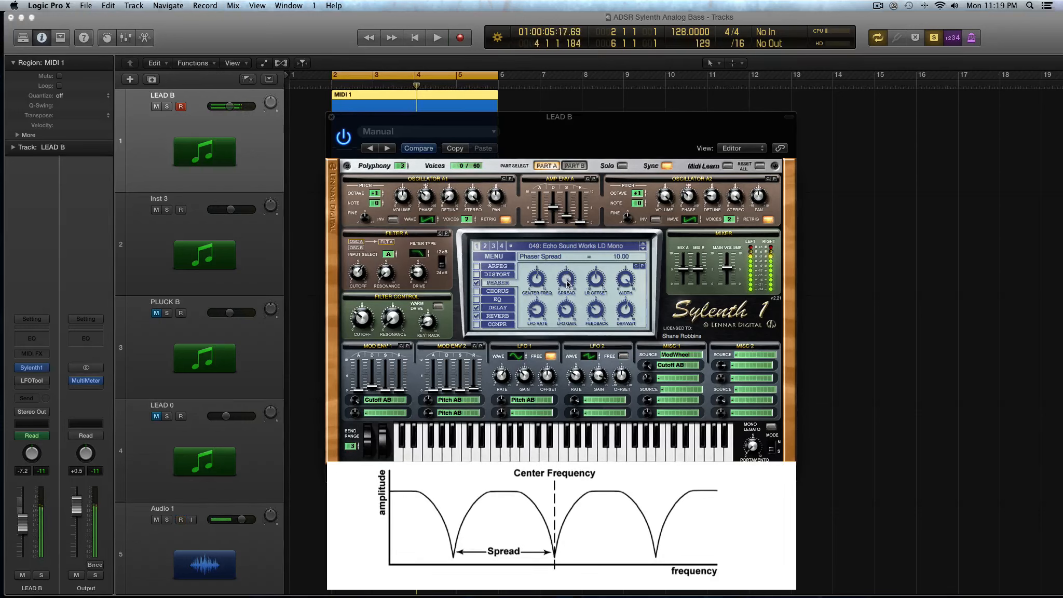
drag(567, 282, 577, 334)
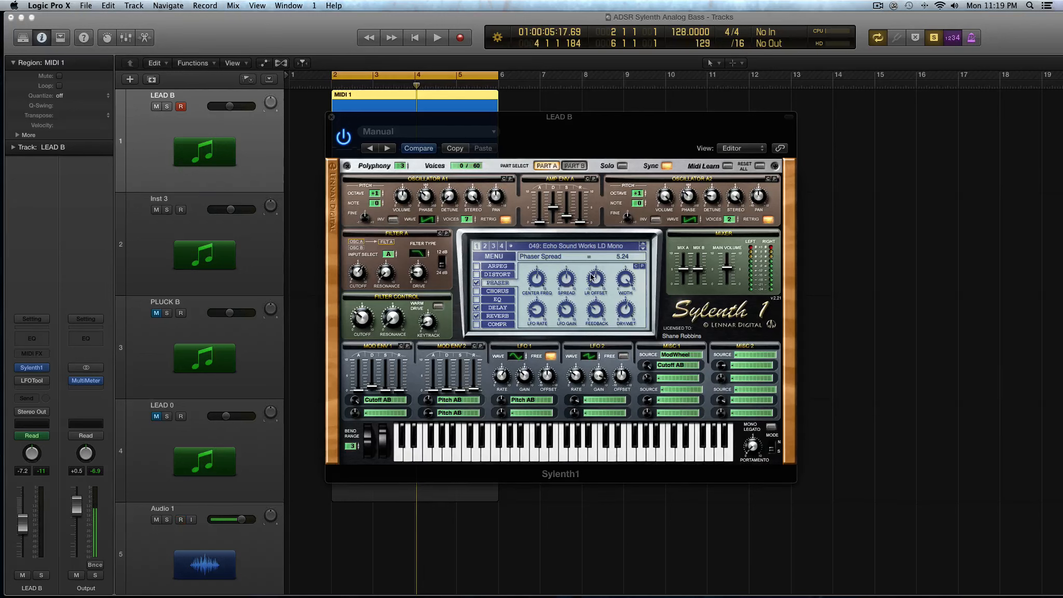
Step: Audition the phaser L/R offset at 10 and -10, finish at -0.38, and stop playback
key(space)
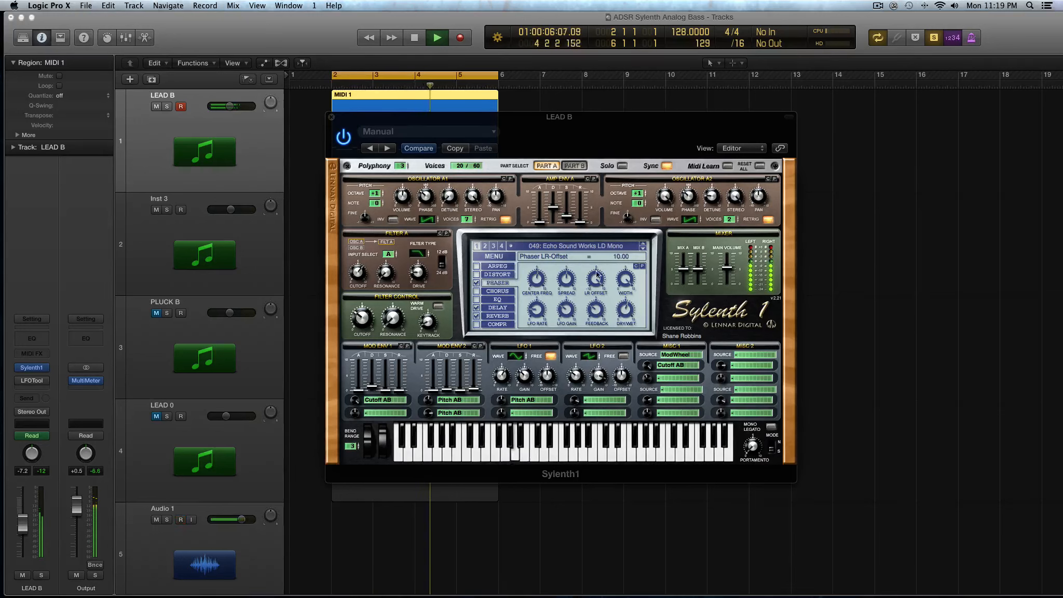
key(space)
drag(597, 283, 610, 289)
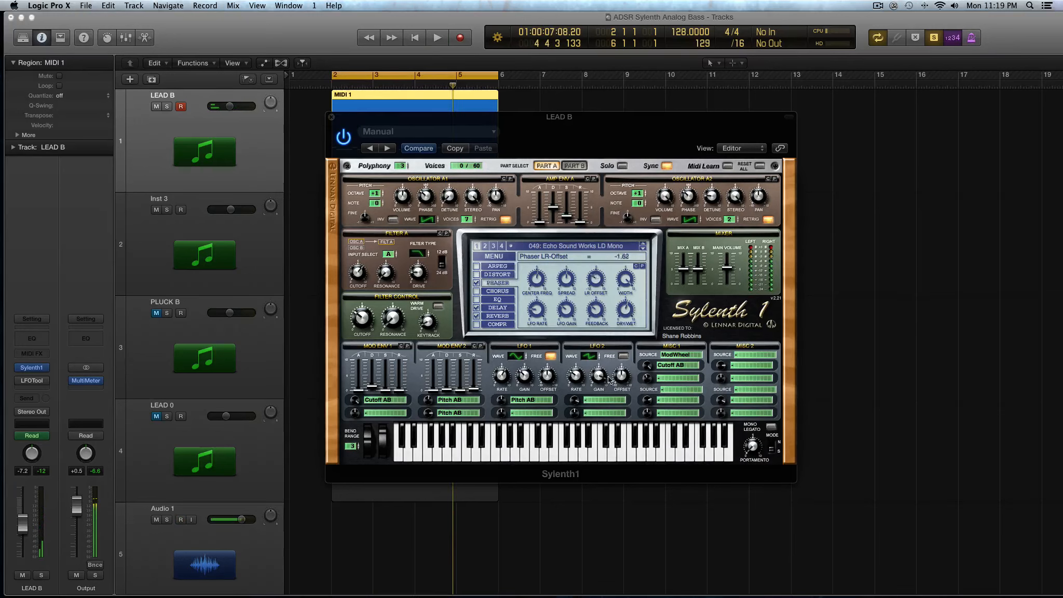
key(space)
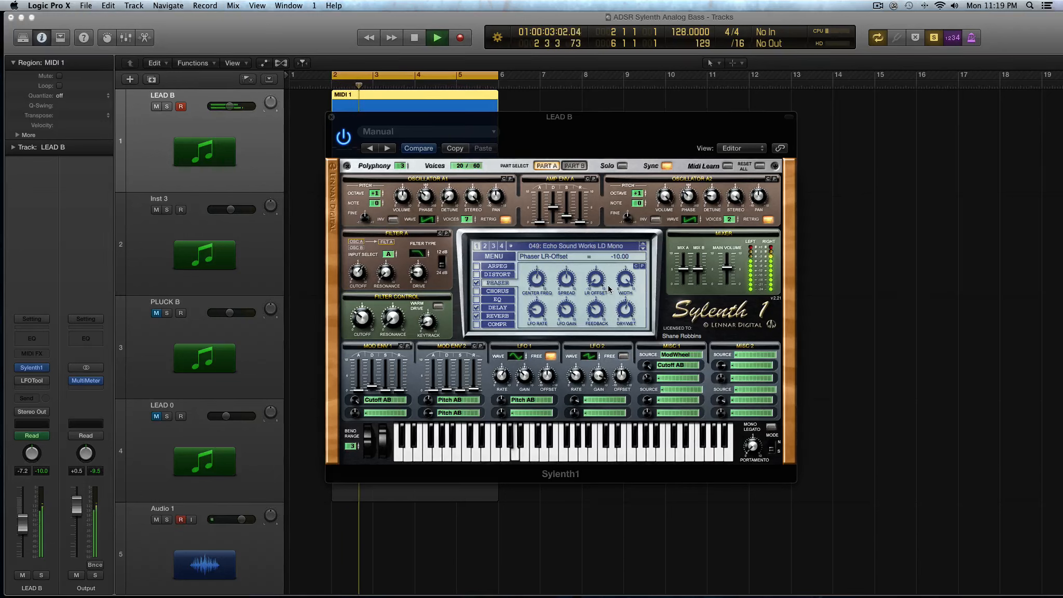
drag(596, 282, 593, 224)
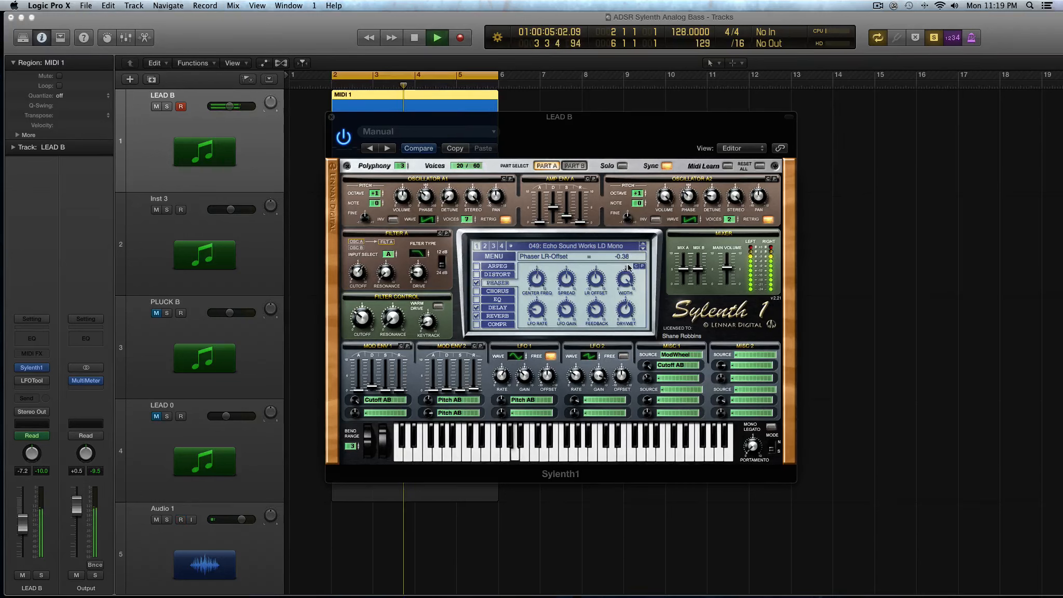
key(space)
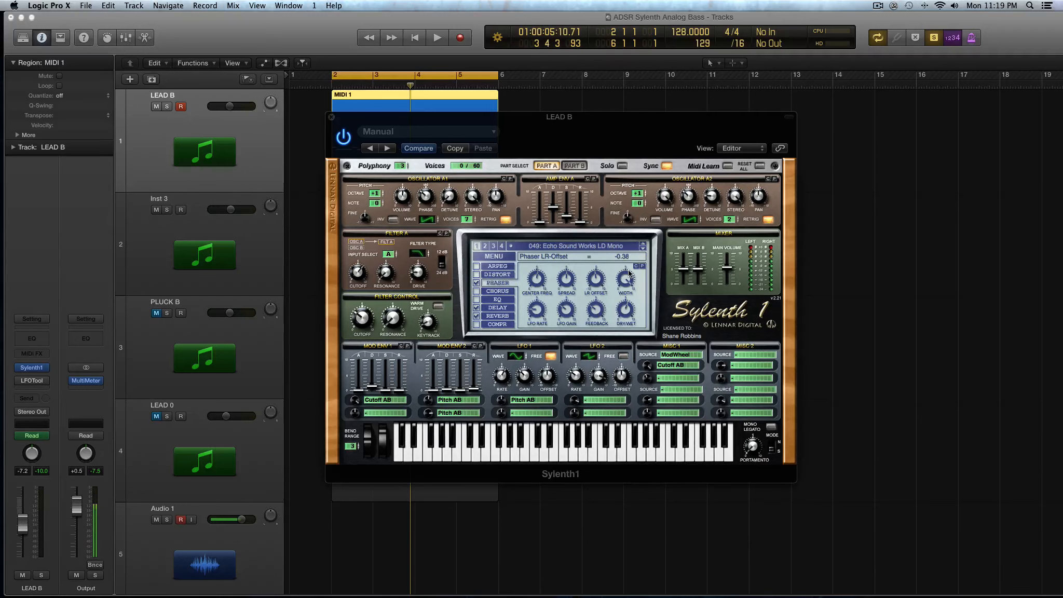
Step: Audition the phaser width between 100% and 0% with the spread raised to 10, finishing at about 72% width with playback stopped
click(625, 278)
key(space)
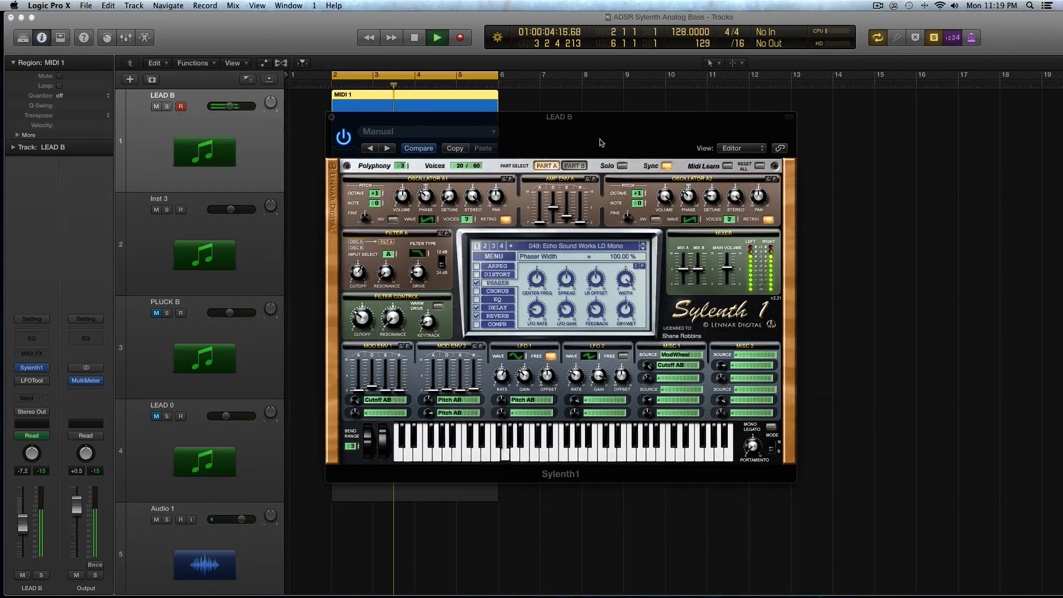
drag(625, 310, 624, 250)
drag(537, 280, 569, 244)
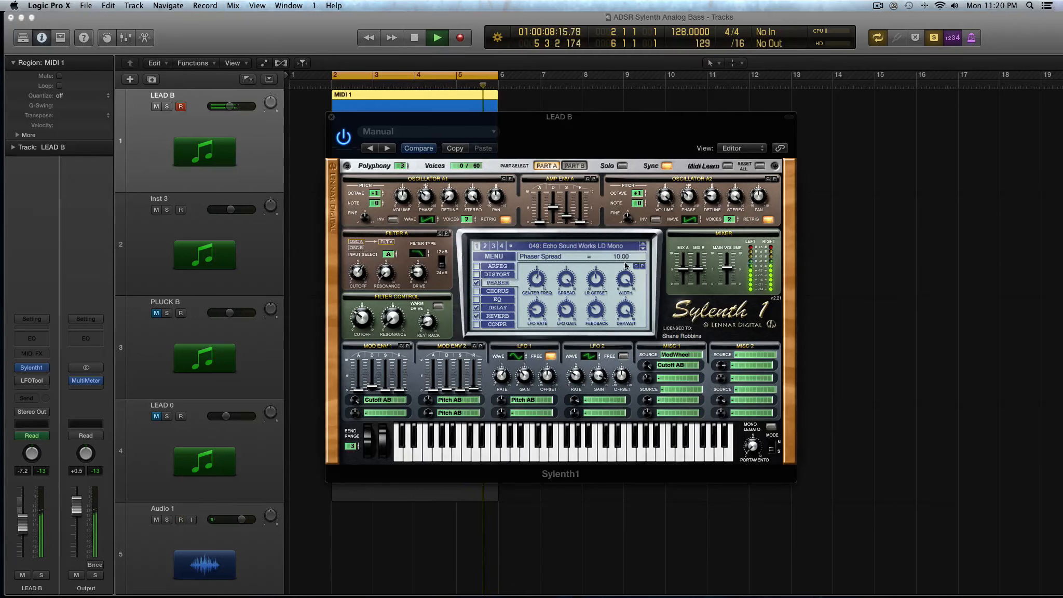
click(367, 149)
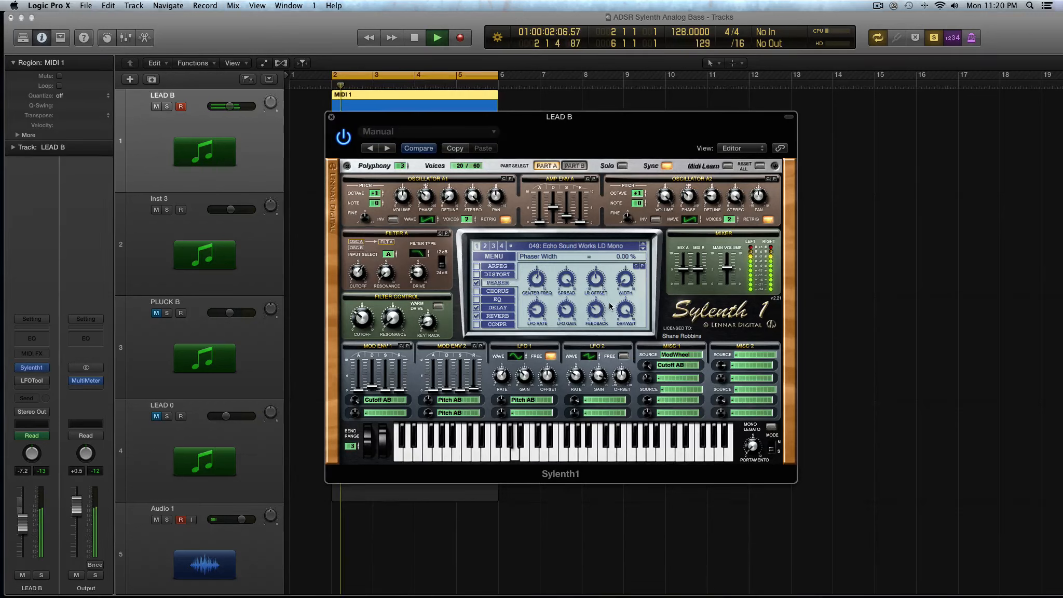
key(space)
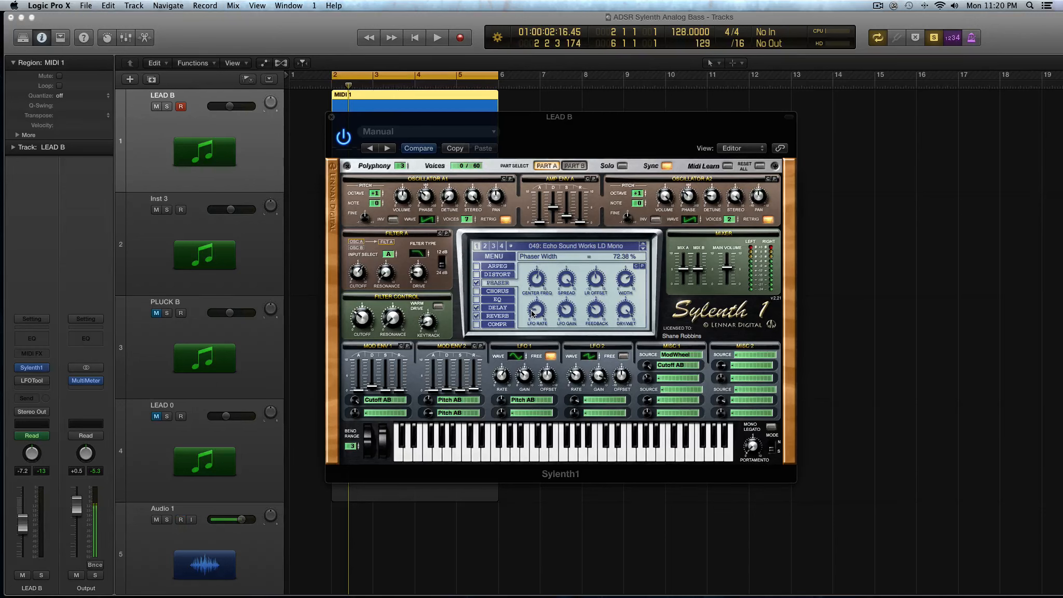
Step: Play the region while varying the phaser LFO rate, finish at 1/8, and stop playback
key(space)
drag(531, 259, 532, 272)
key(space)
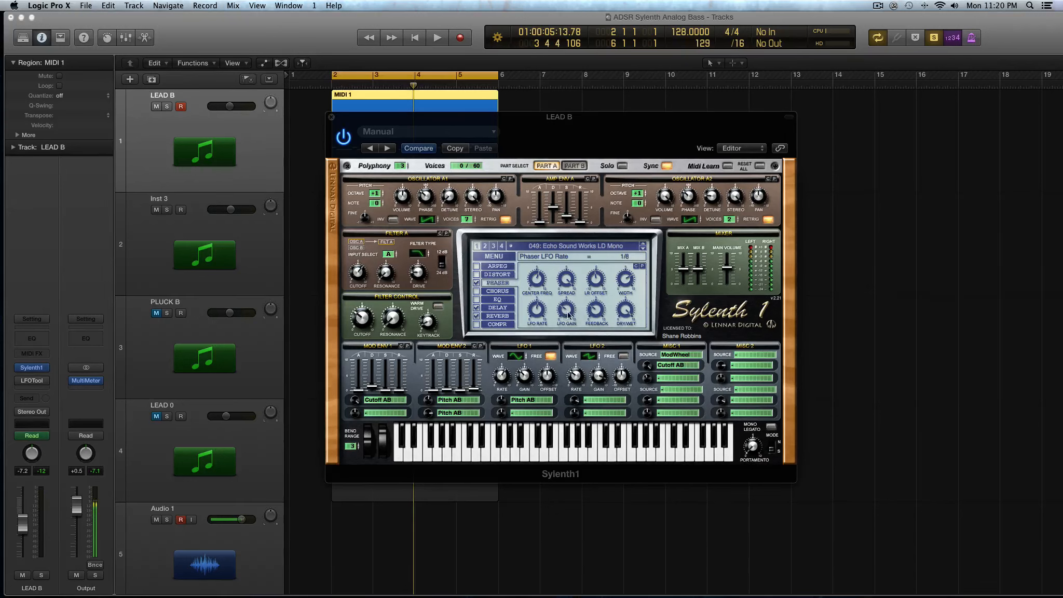
Step: Raise the phaser LFO gain, audition the region with the LFO rate at 1/2D, and stop playback
drag(566, 312, 566, 258)
key(space)
drag(538, 314, 540, 338)
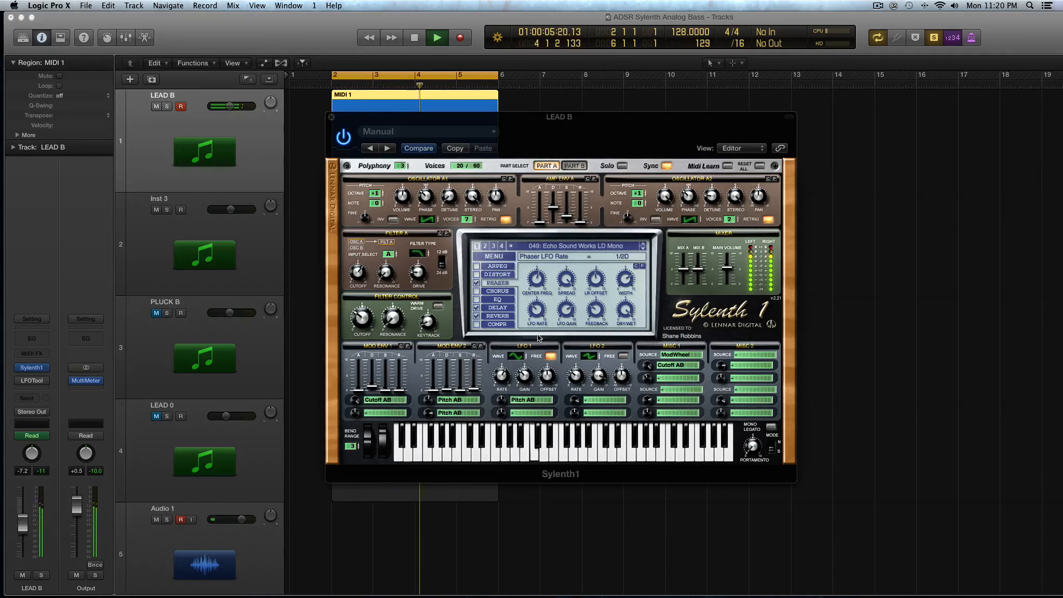
key(space)
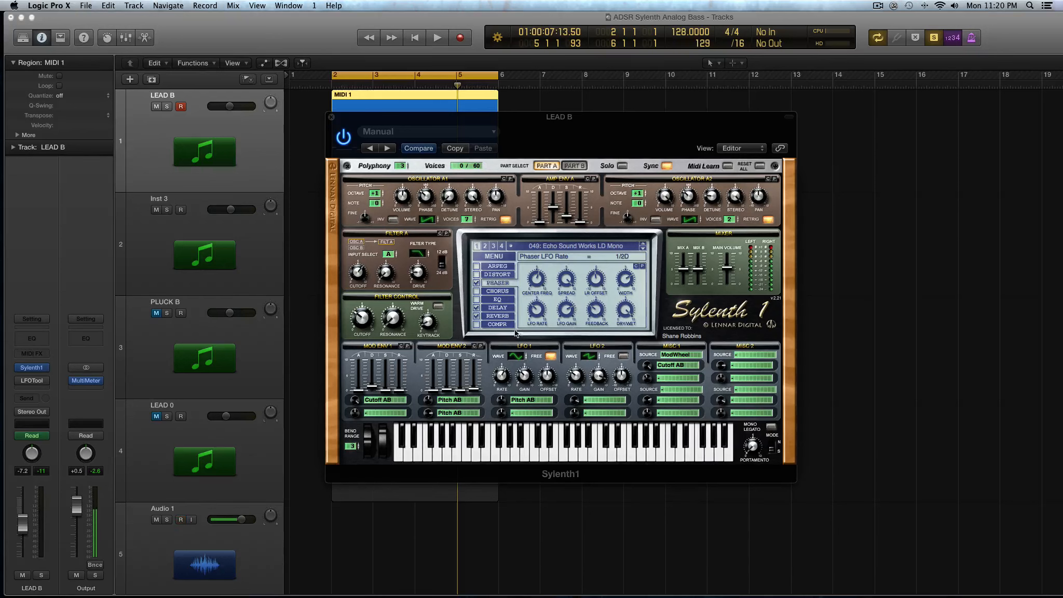
Step: Audition the region briefly with the phaser LFO gain at 6.05, and stop playback
click(597, 311)
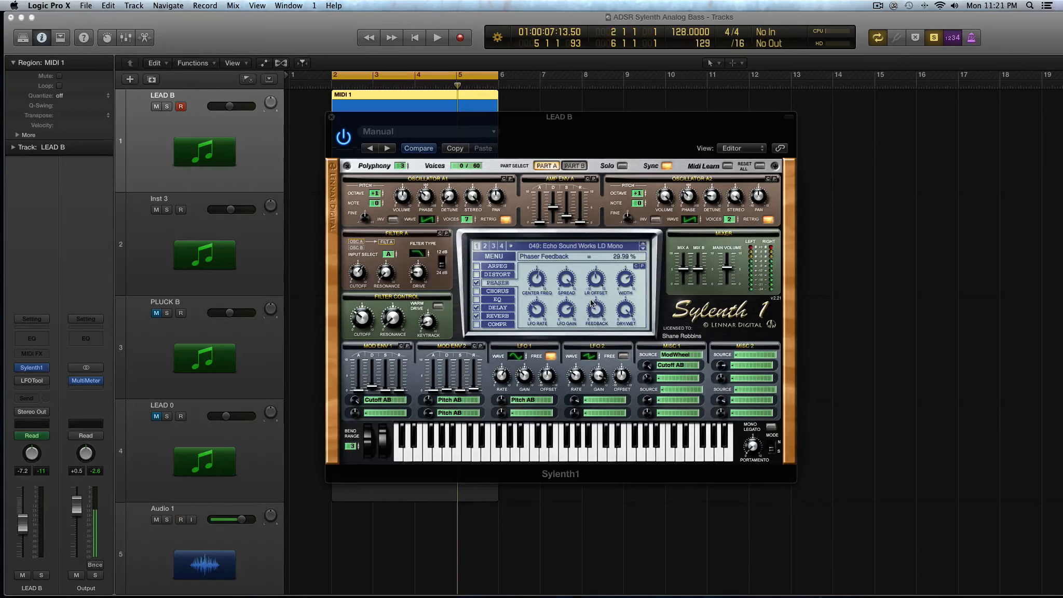
click(568, 313)
key(space)
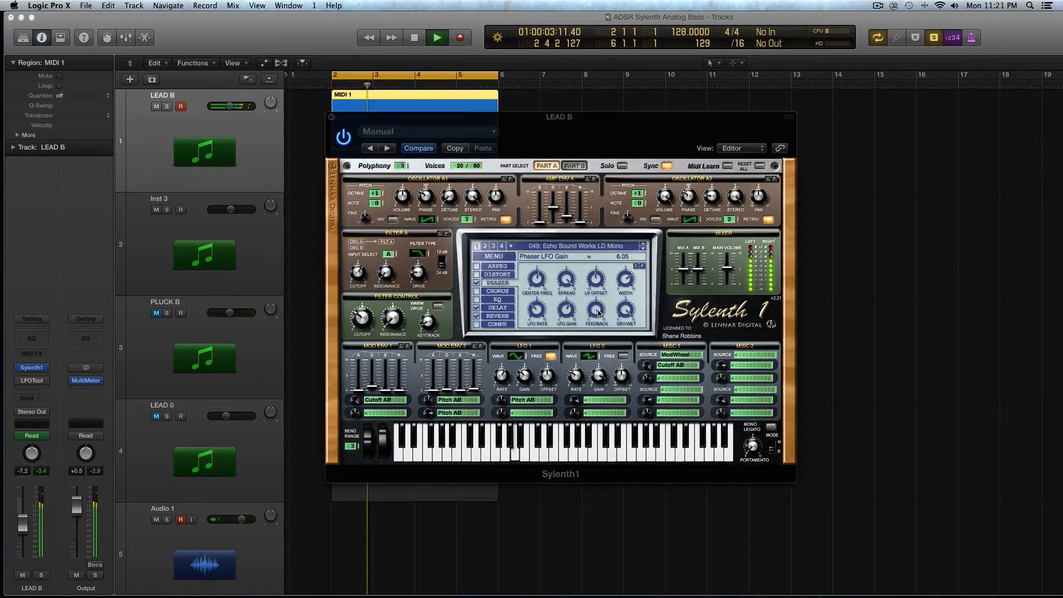
key(space)
Step: Set the phaser feedback to 41.43% and its dry/wet mix to 58.10%
drag(599, 312, 593, 299)
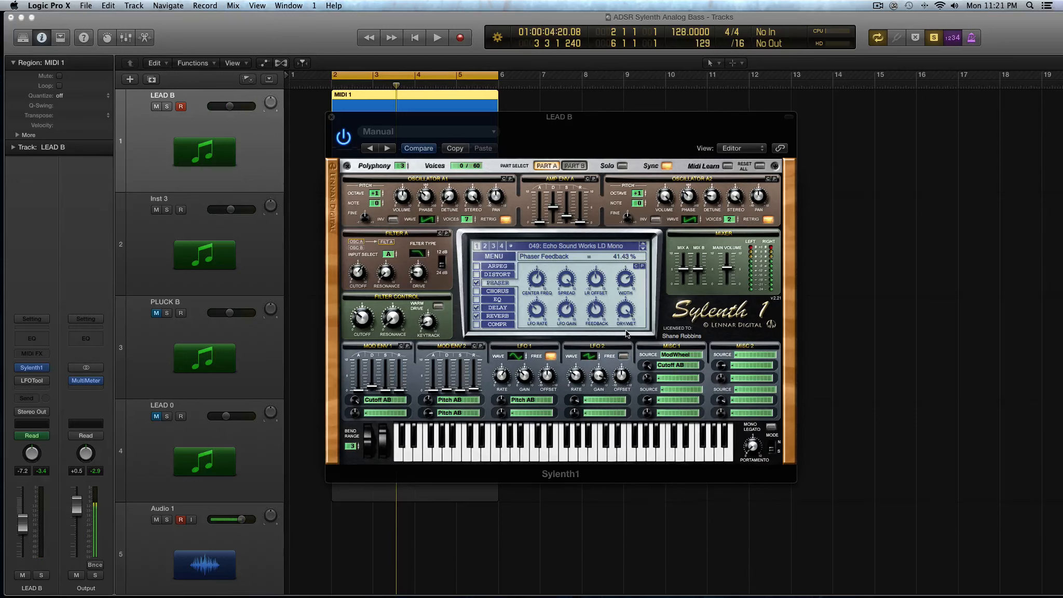
click(626, 312)
drag(627, 319, 577, 220)
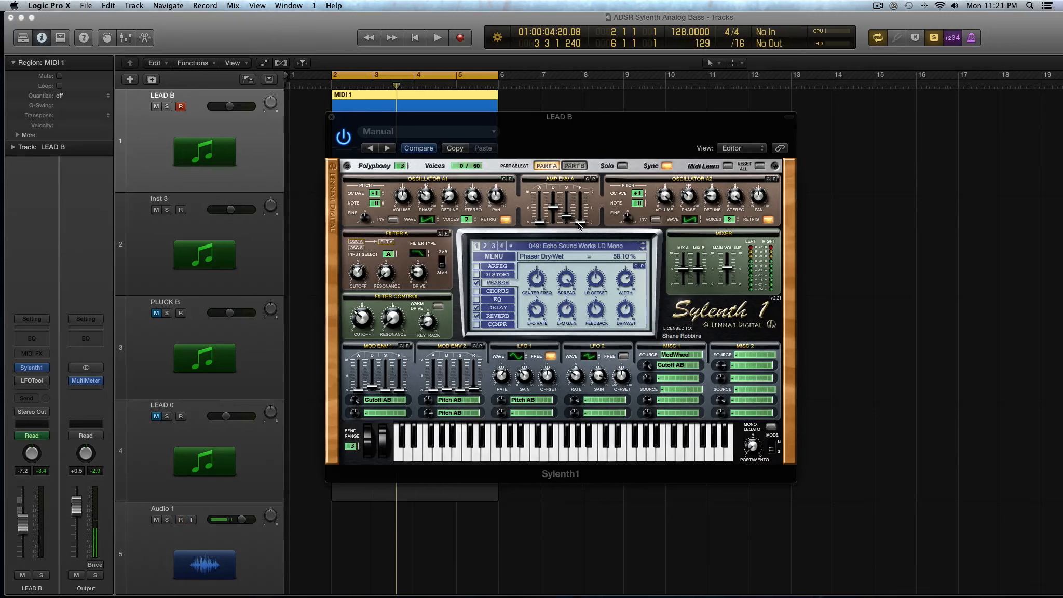